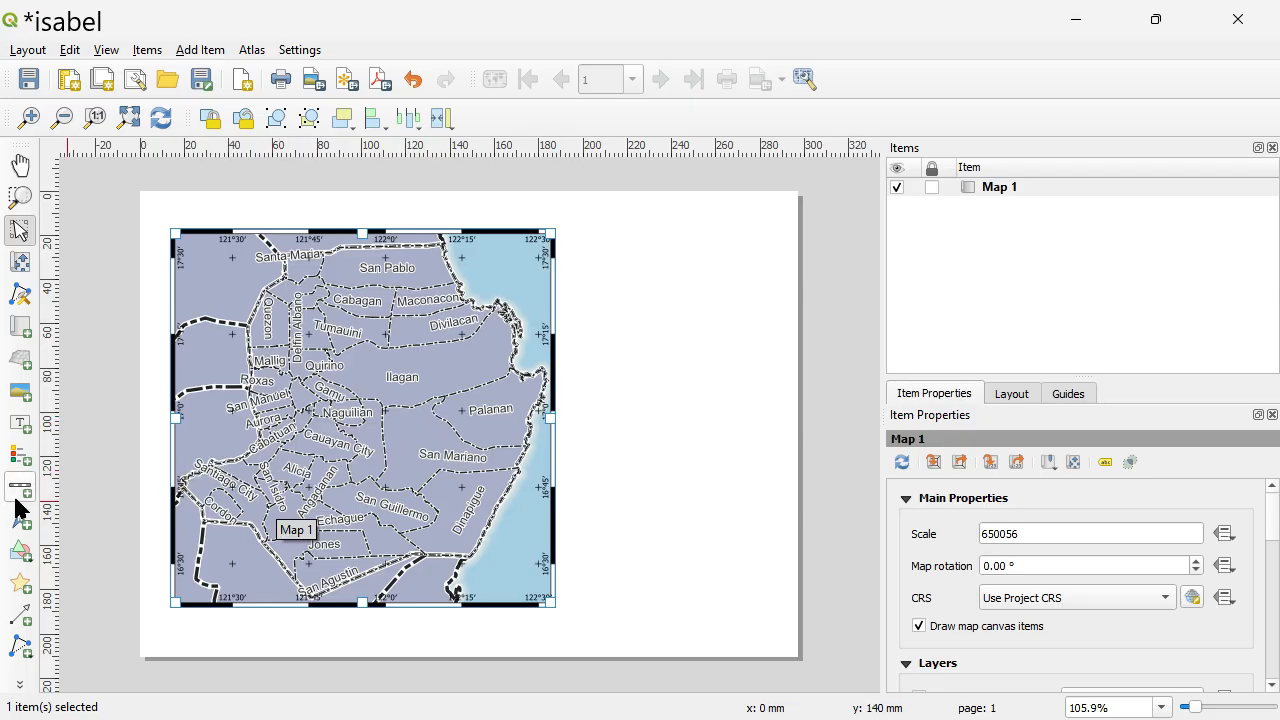
Add a scale bar for Map 1 directly below the map frame, starting at its left edge.
left_click(369, 358)
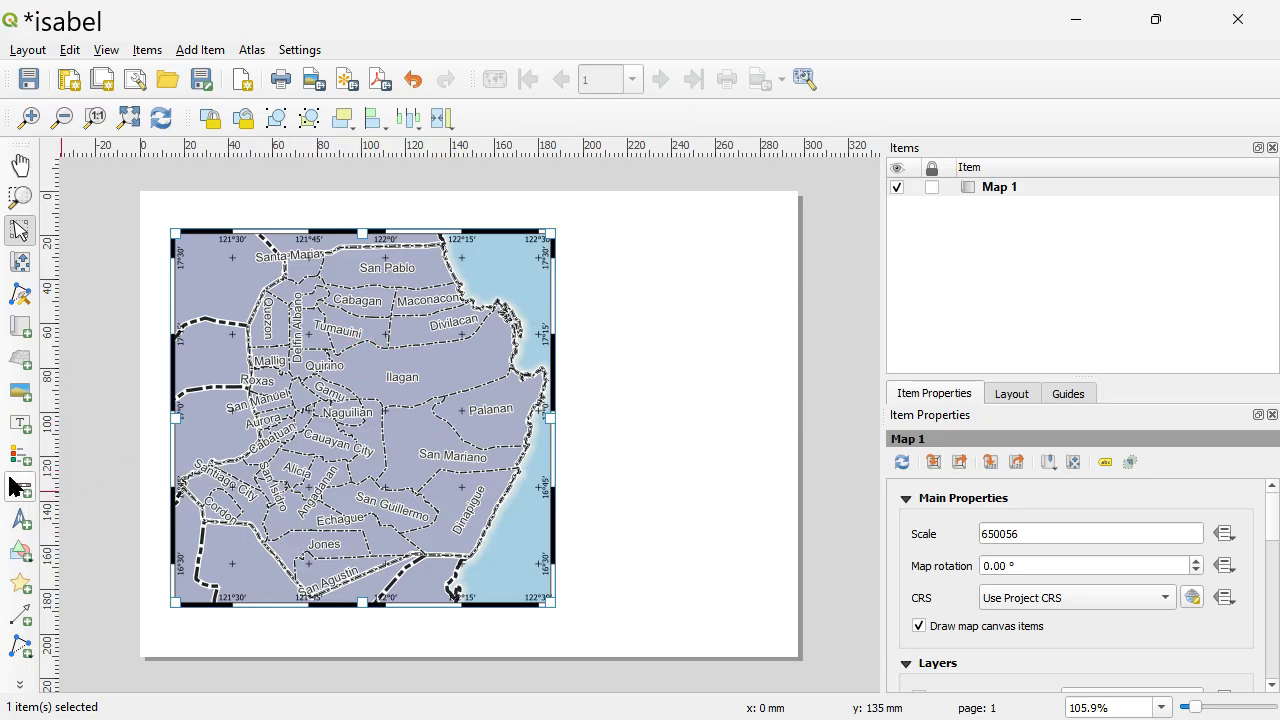
left_click(15, 491)
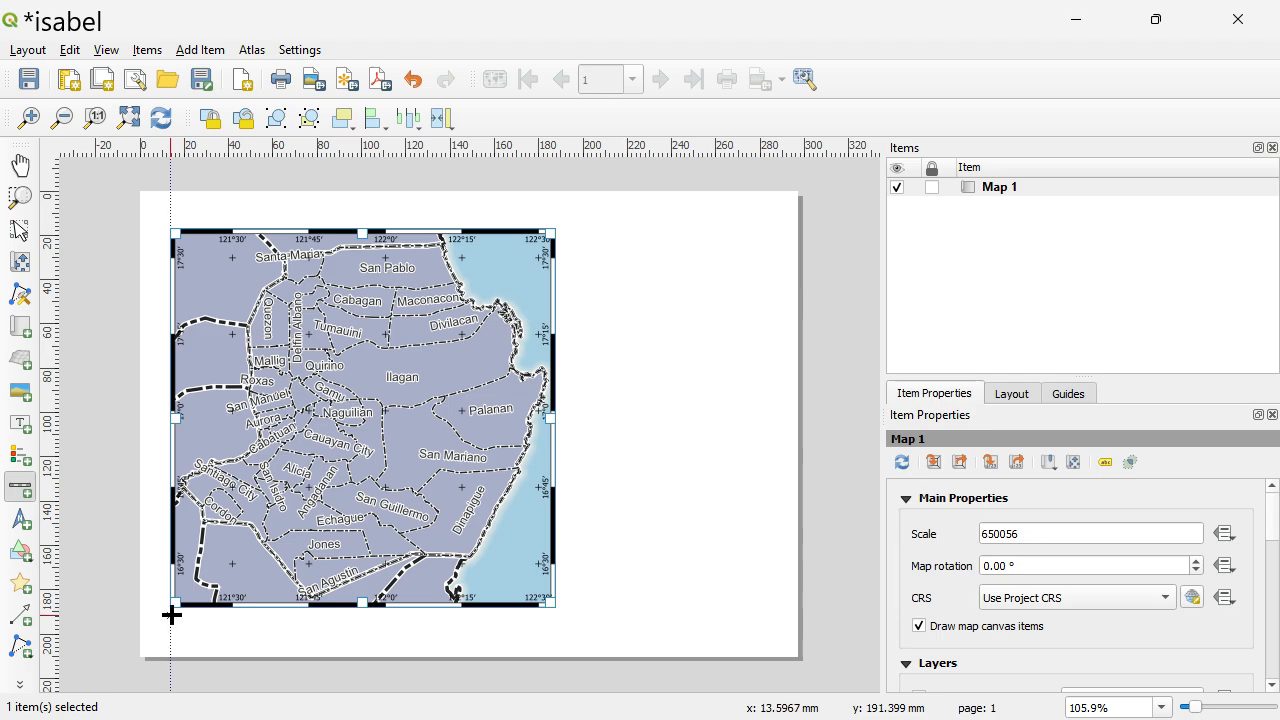
left_click_drag(176, 615, 553, 638)
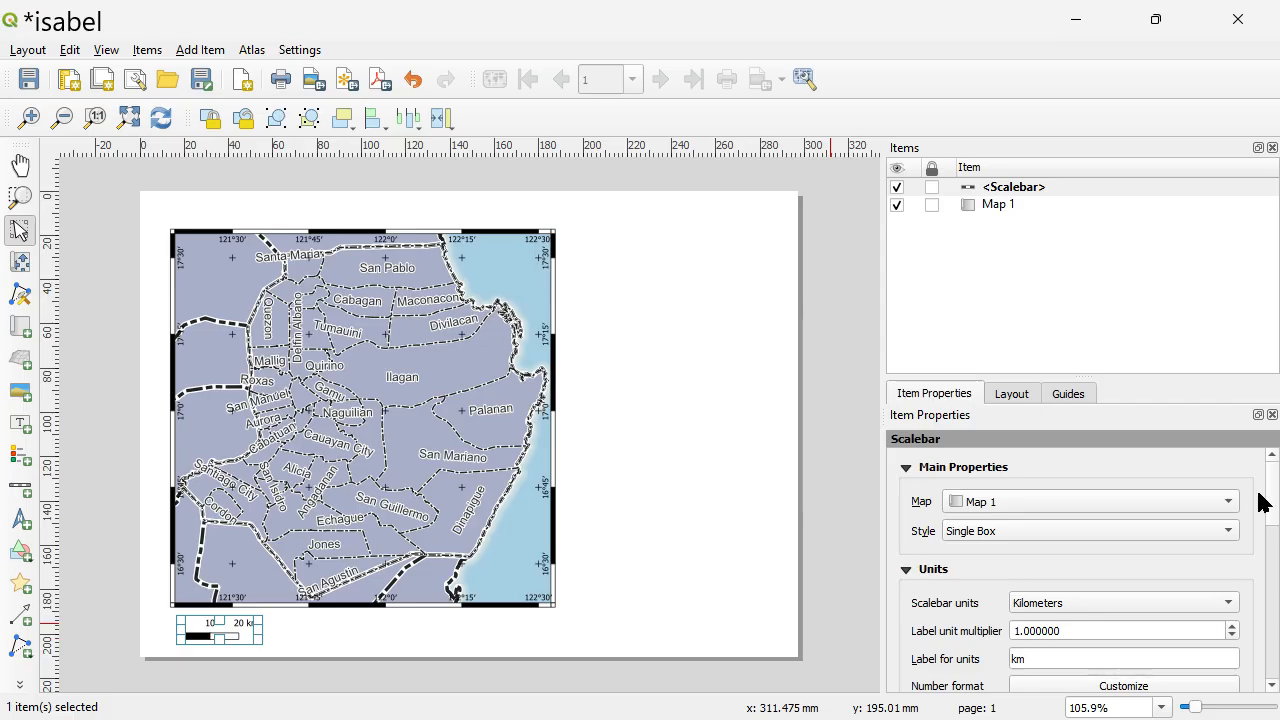
Set the scale bar's segments to right 5 and left 2.
left_click_drag(1274, 490, 1274, 525)
left_click_drag(1103, 376, 1093, 211)
left_click_drag(1275, 470, 1275, 482)
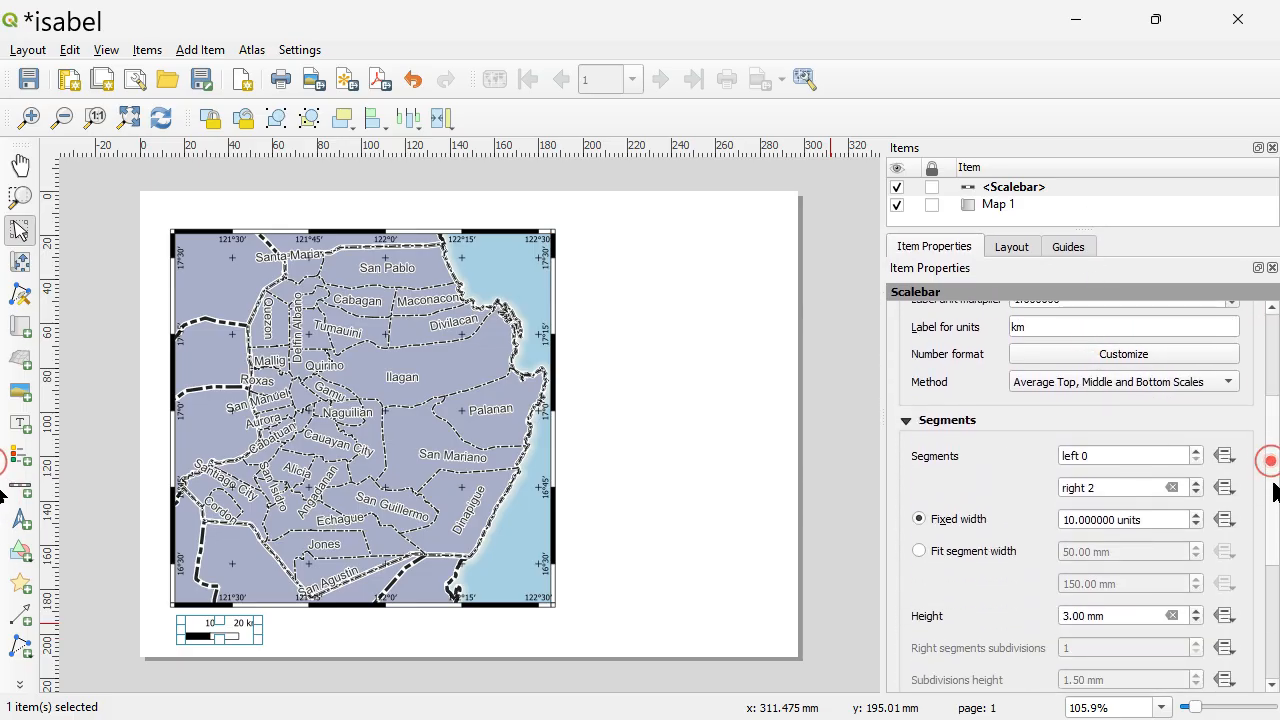
left_click(1196, 482)
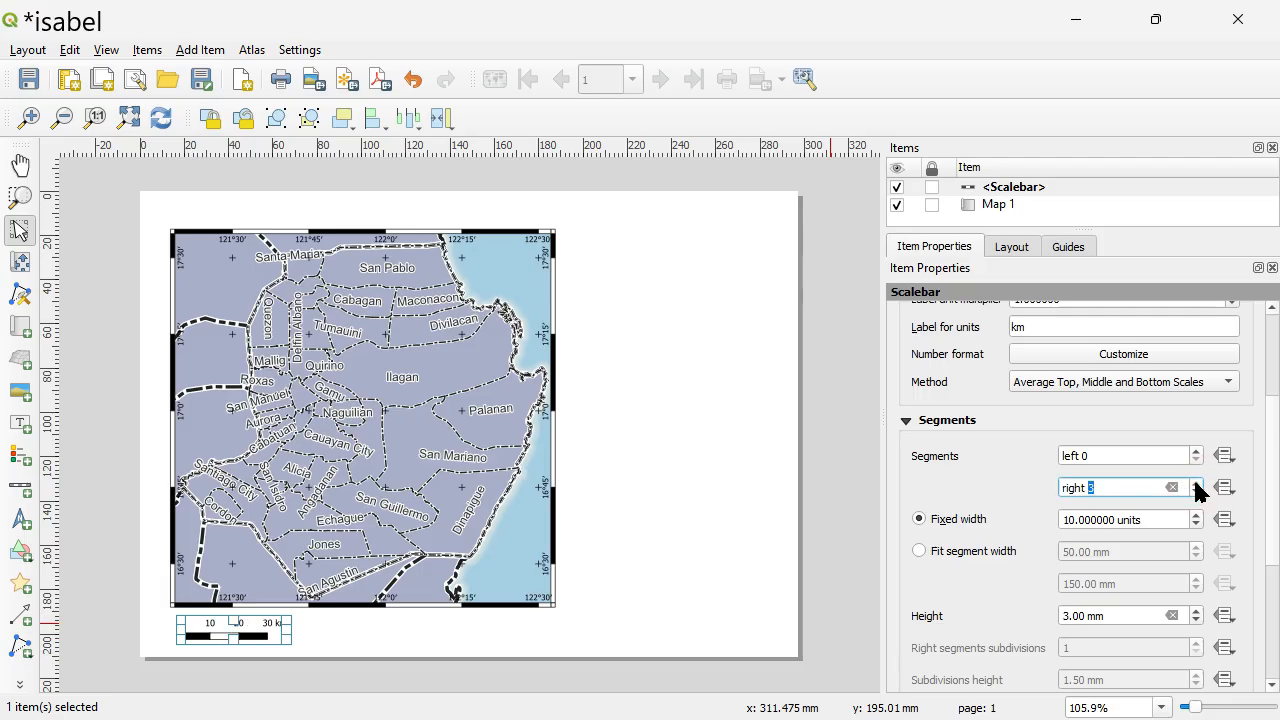
left_click(1196, 482)
left_click(1196, 482)
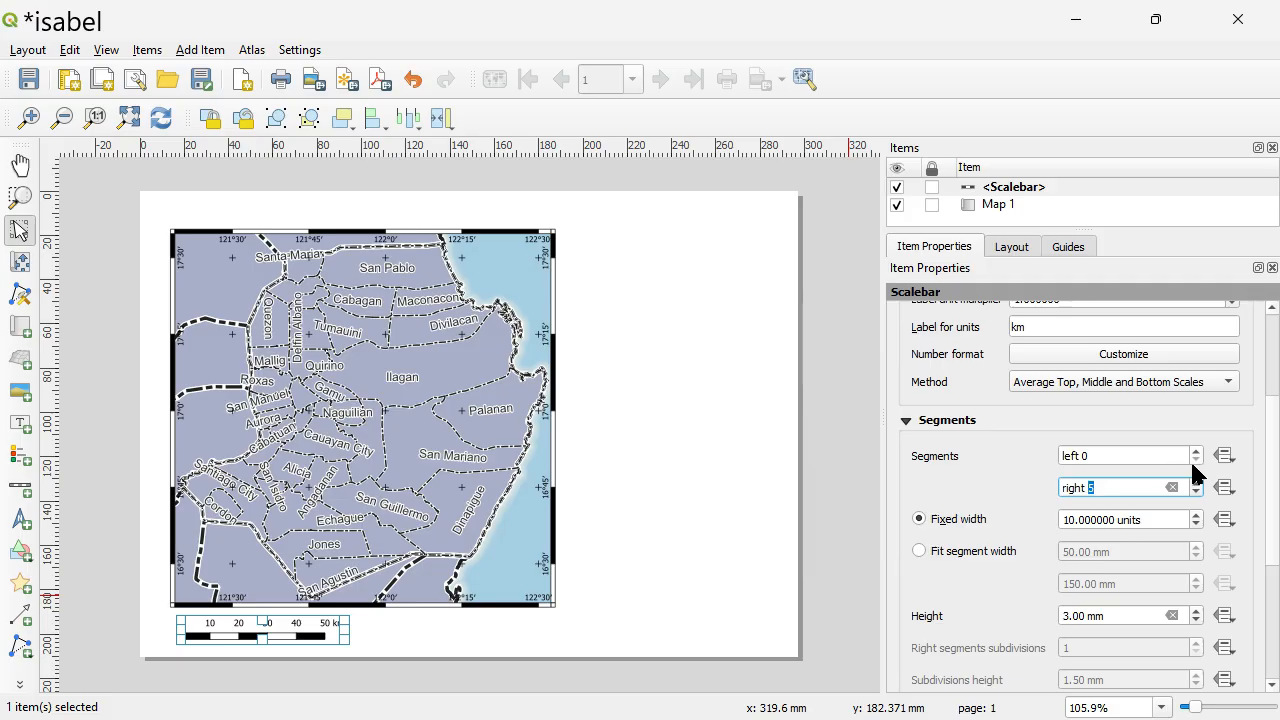
left_click(1196, 451)
left_click(1196, 451)
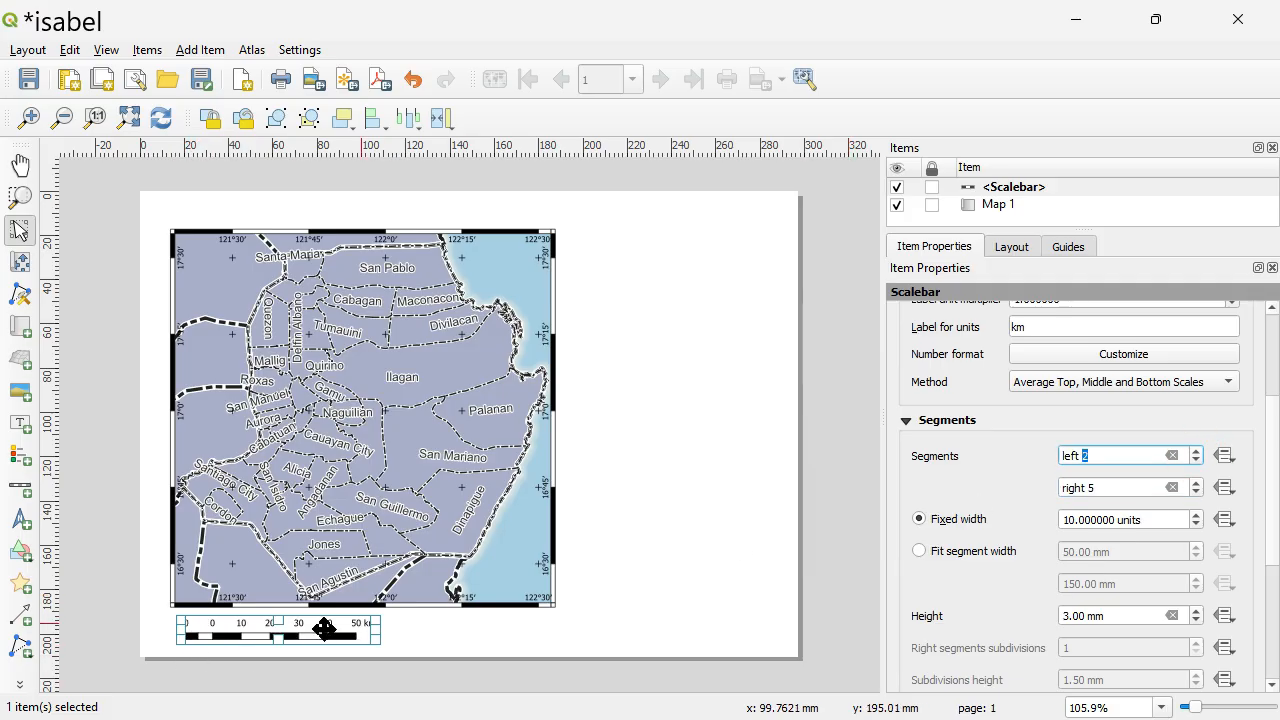
left_click(489, 628)
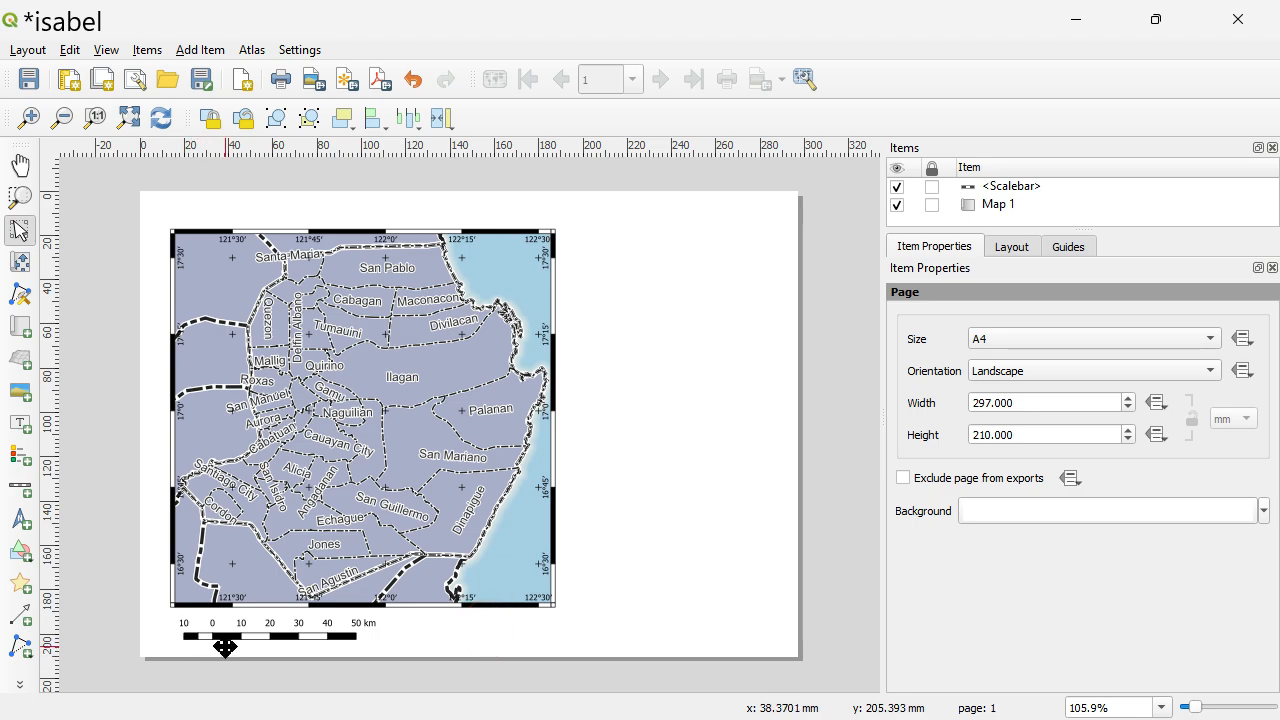
Set the scale bar's fixed segment width to 20 units.
left_click(287, 638)
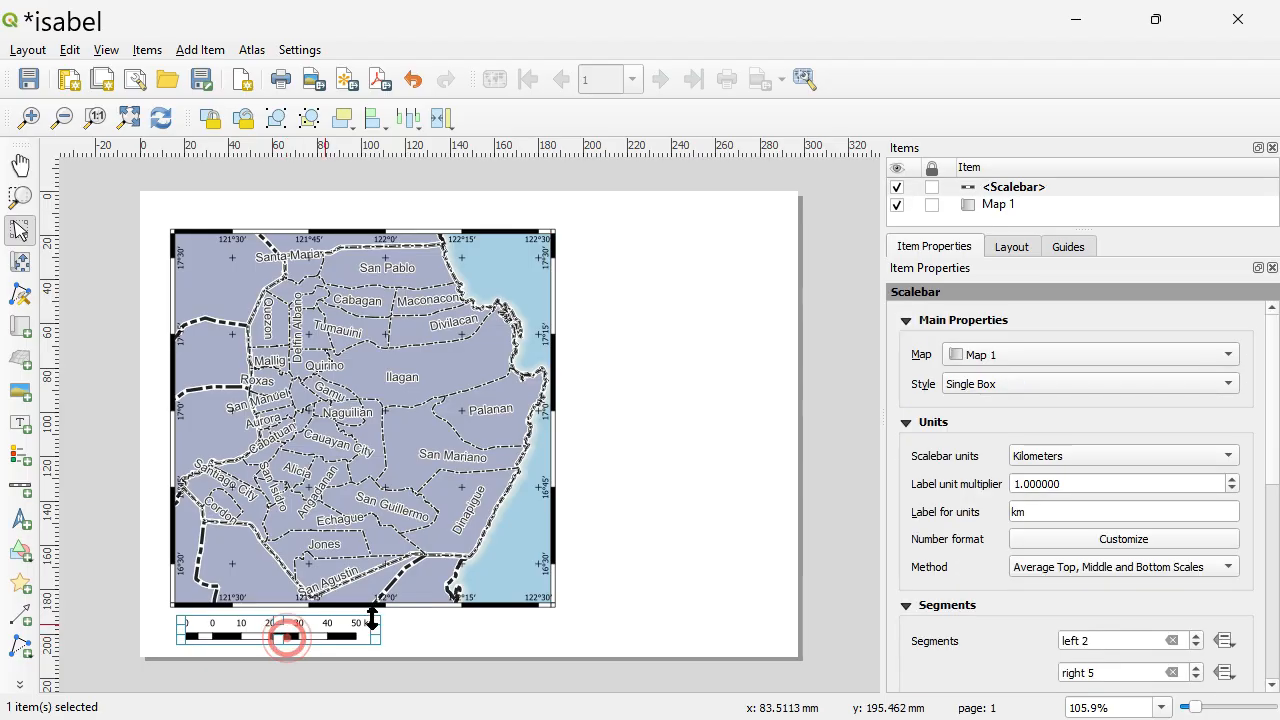
scroll(1266, 477, "down", 2)
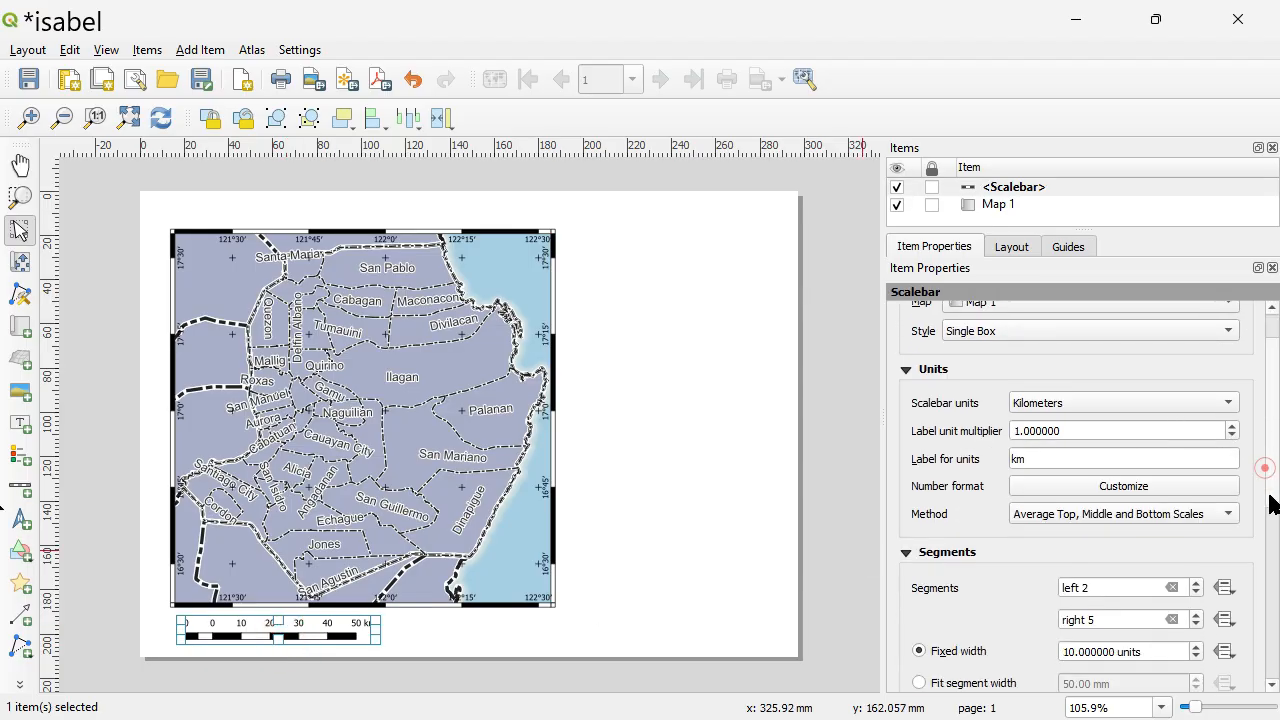
scroll(1275, 527, "up", 2)
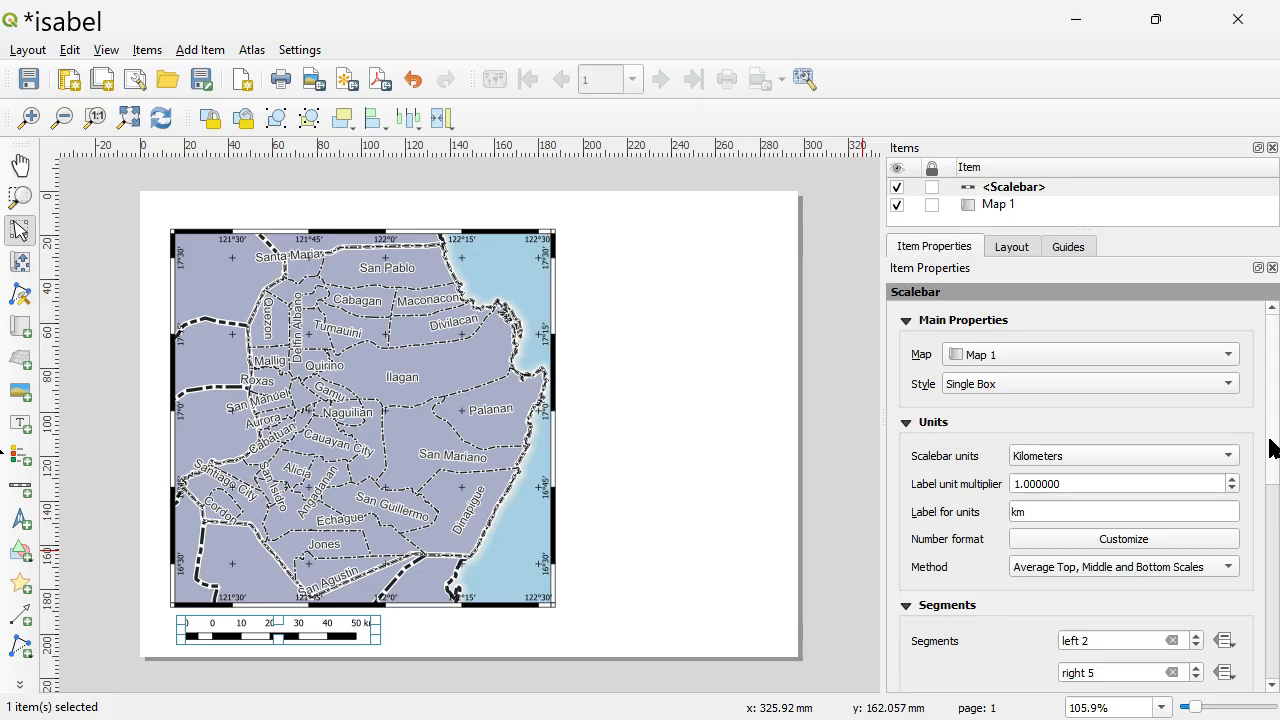
scroll(1268, 447, "down", 2)
scroll(1268, 447, "down", 1)
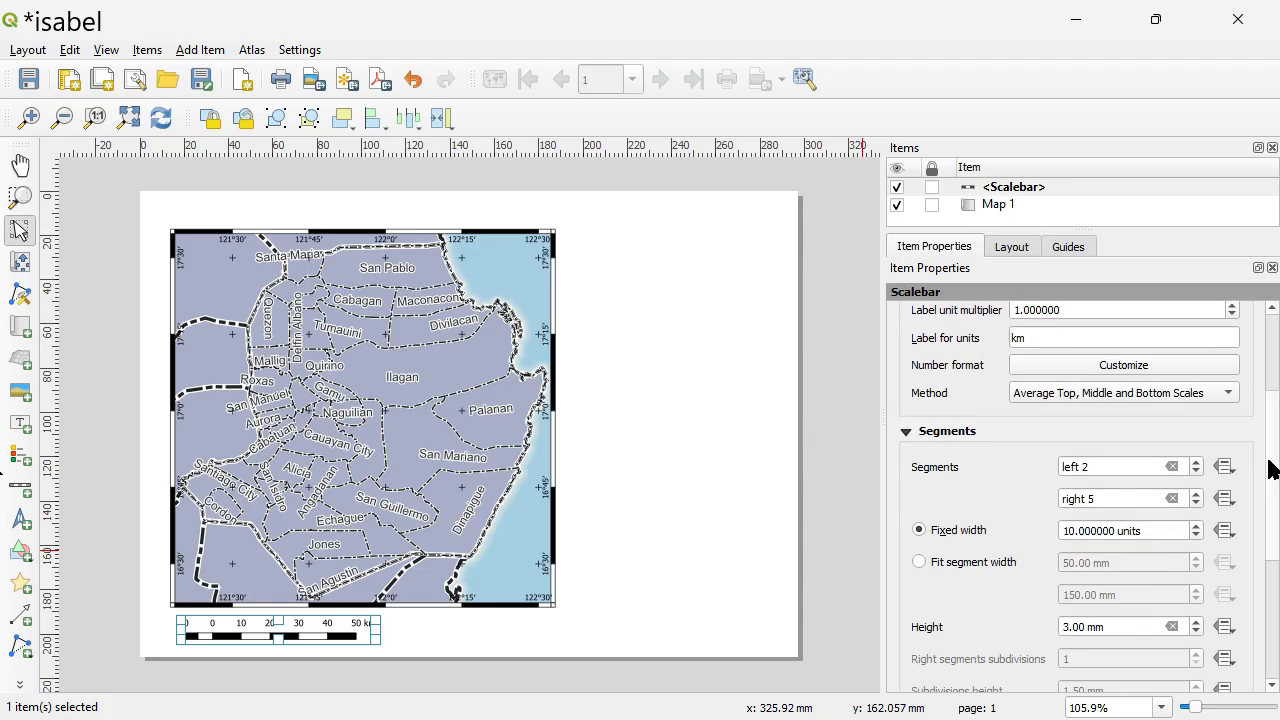
scroll(1270, 465, "up", 1)
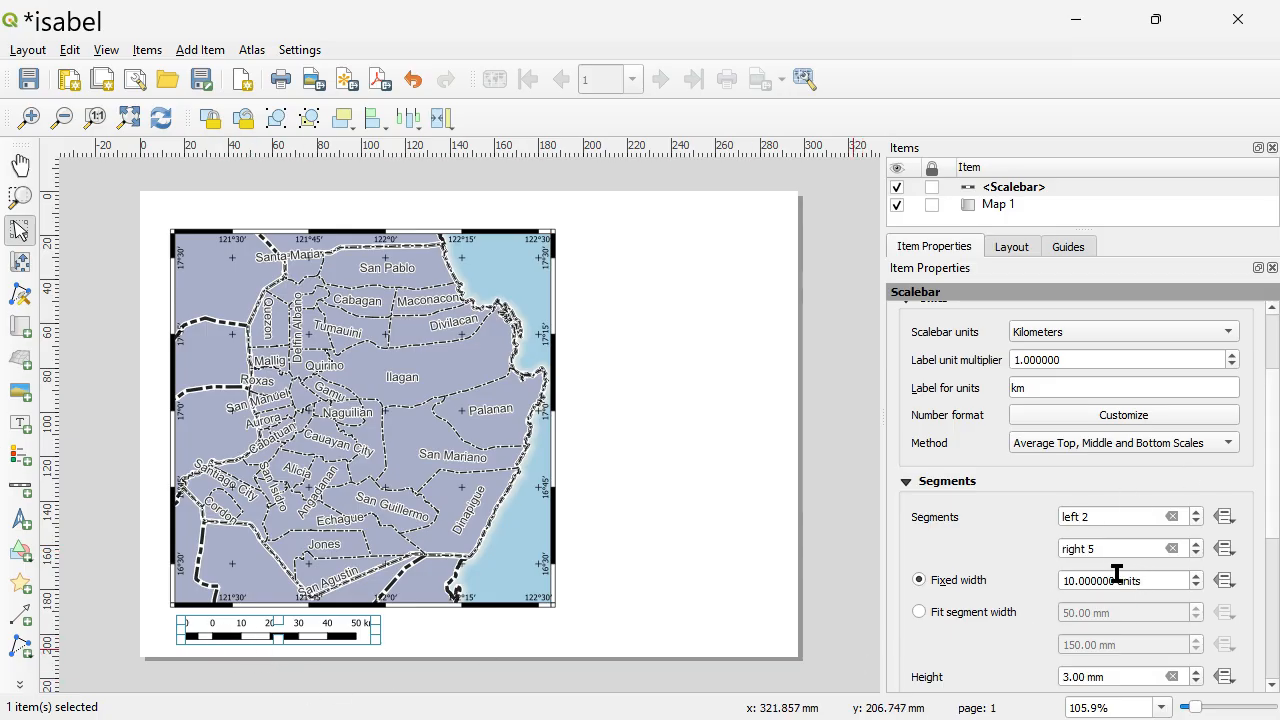
left_click(1067, 580)
key("BackSpace")
type("2")
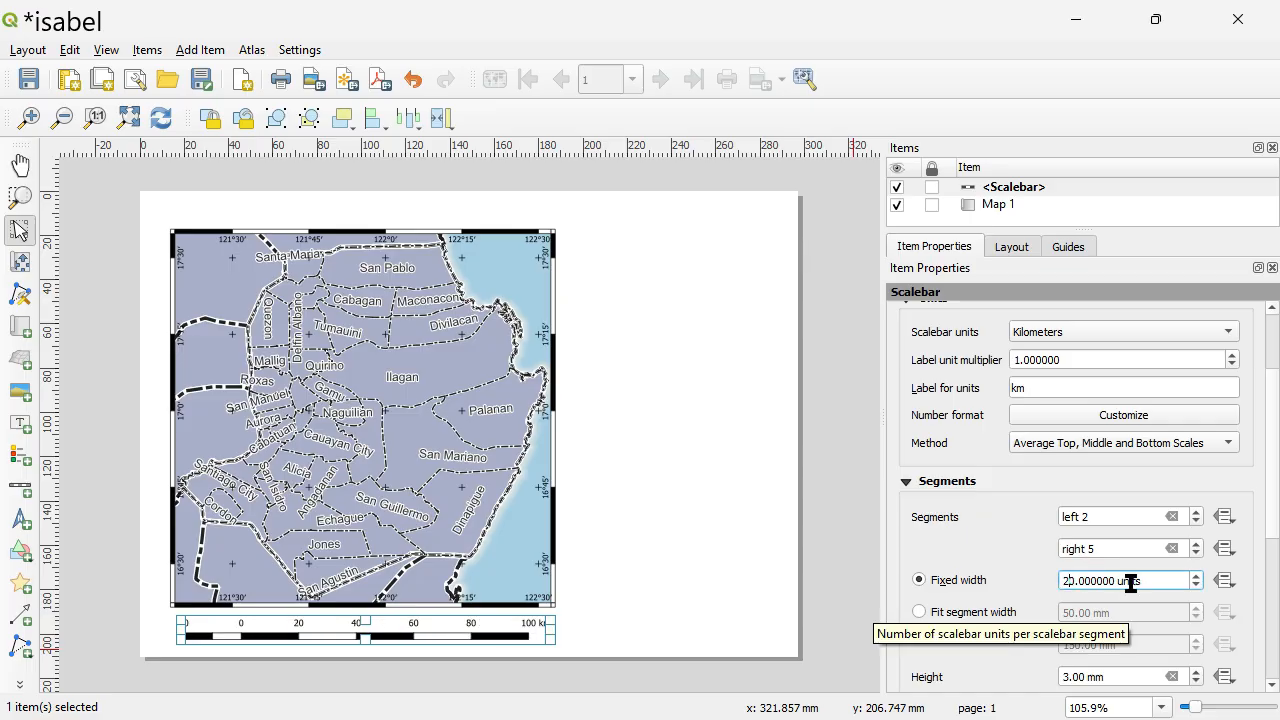
key("Tab")
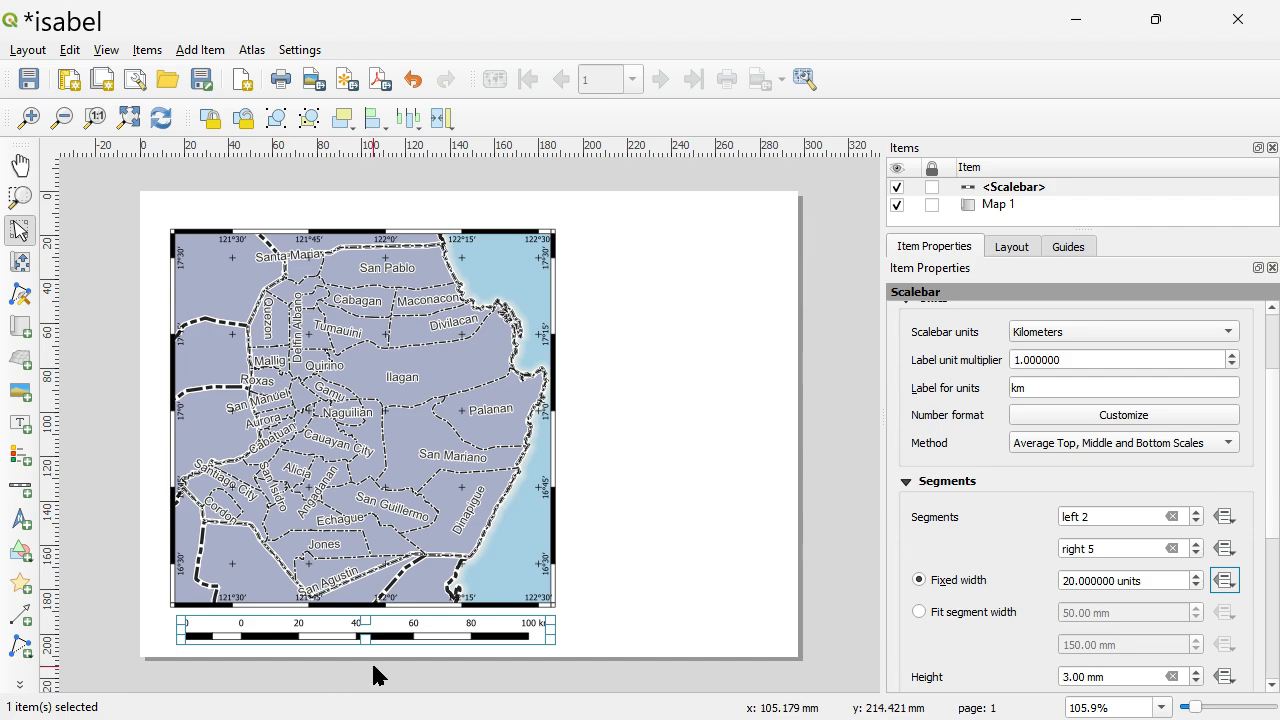
Try fixed segment widths of 2 and 5 units for the scale bar and restore 20 units.
left_click(1072, 581)
key("BackSpace")
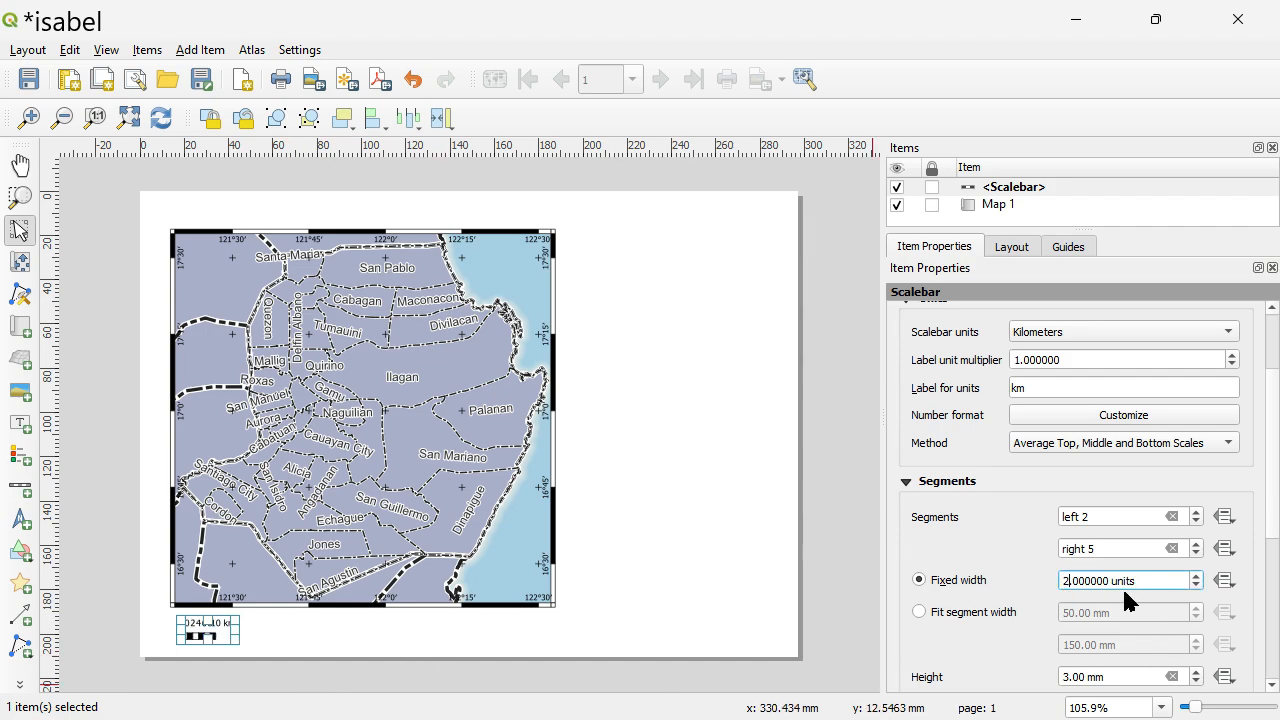
key("BackSpace")
type("5")
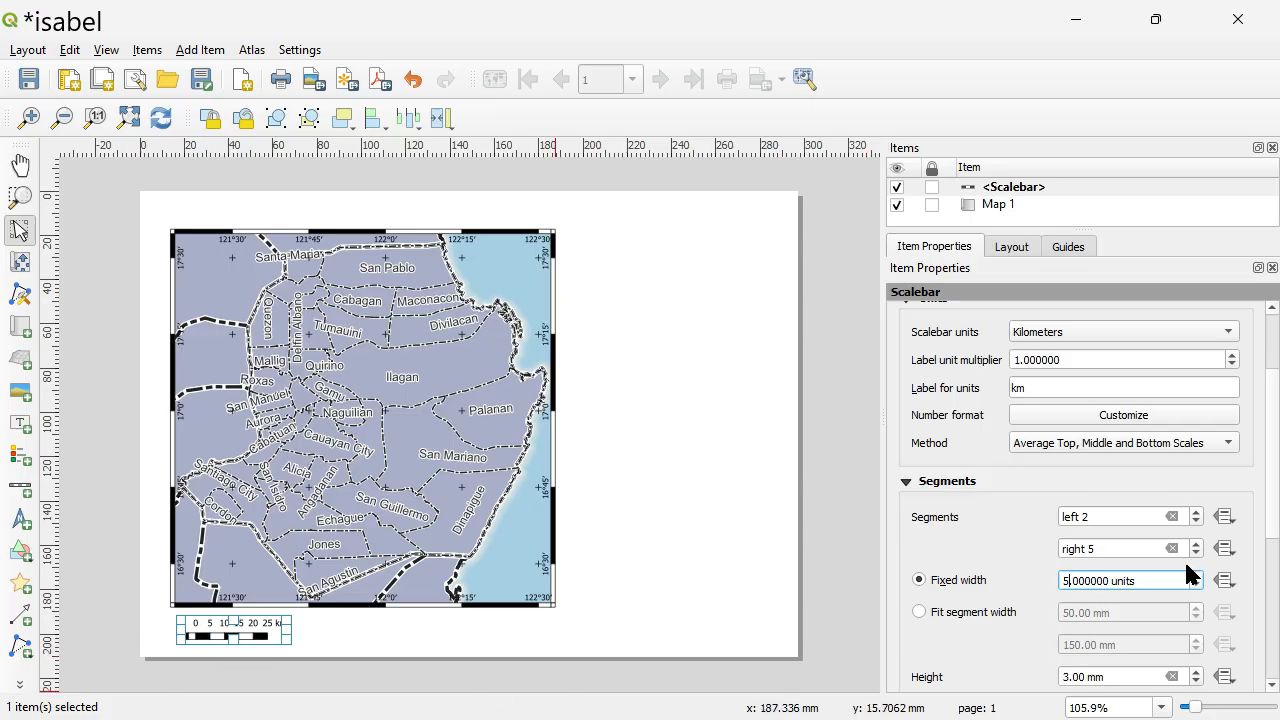
key("BackSpace")
type("20")
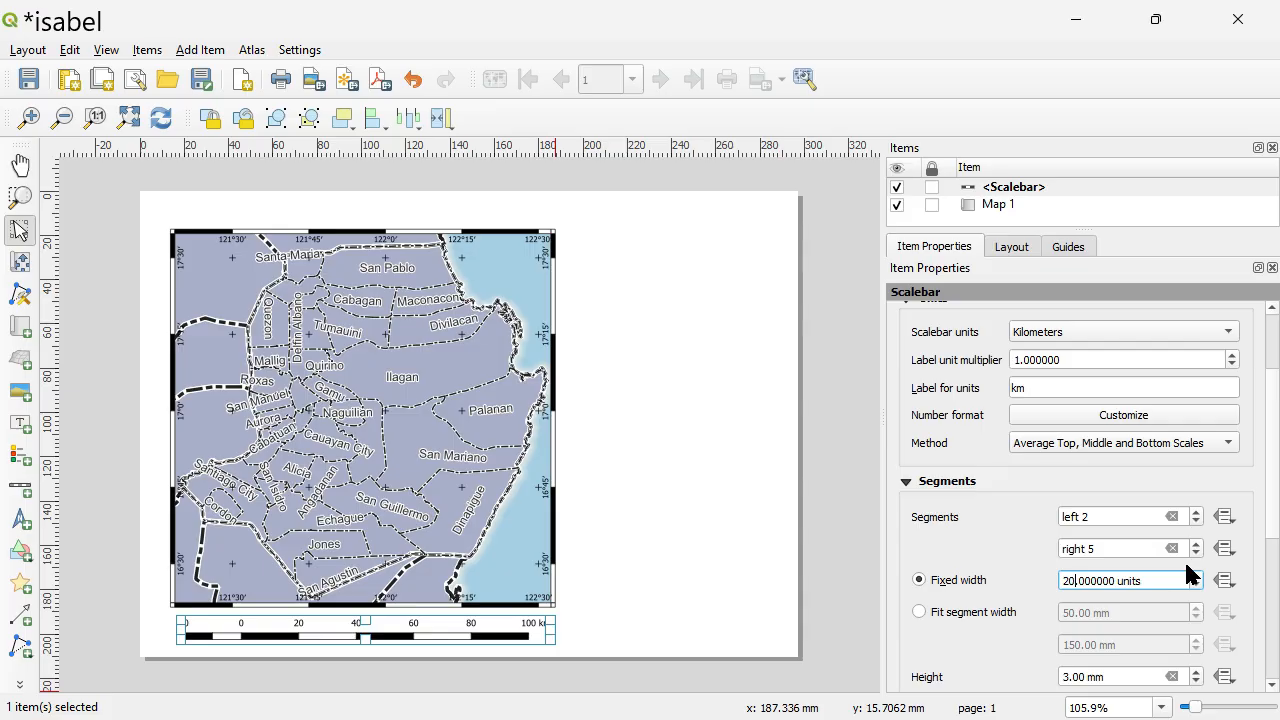
left_click(631, 613)
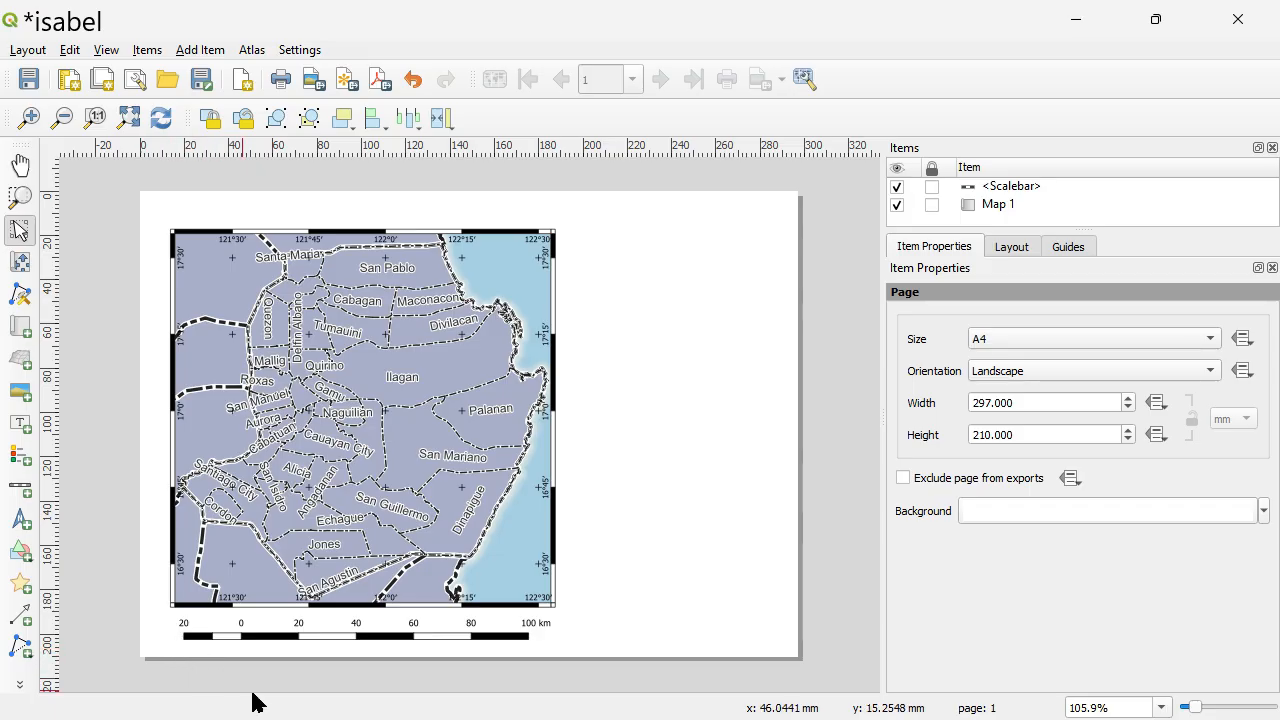
Move the scale bar onto the map and back, placing it just below the map in line with its left edge.
left_click_drag(490, 635, 494, 467)
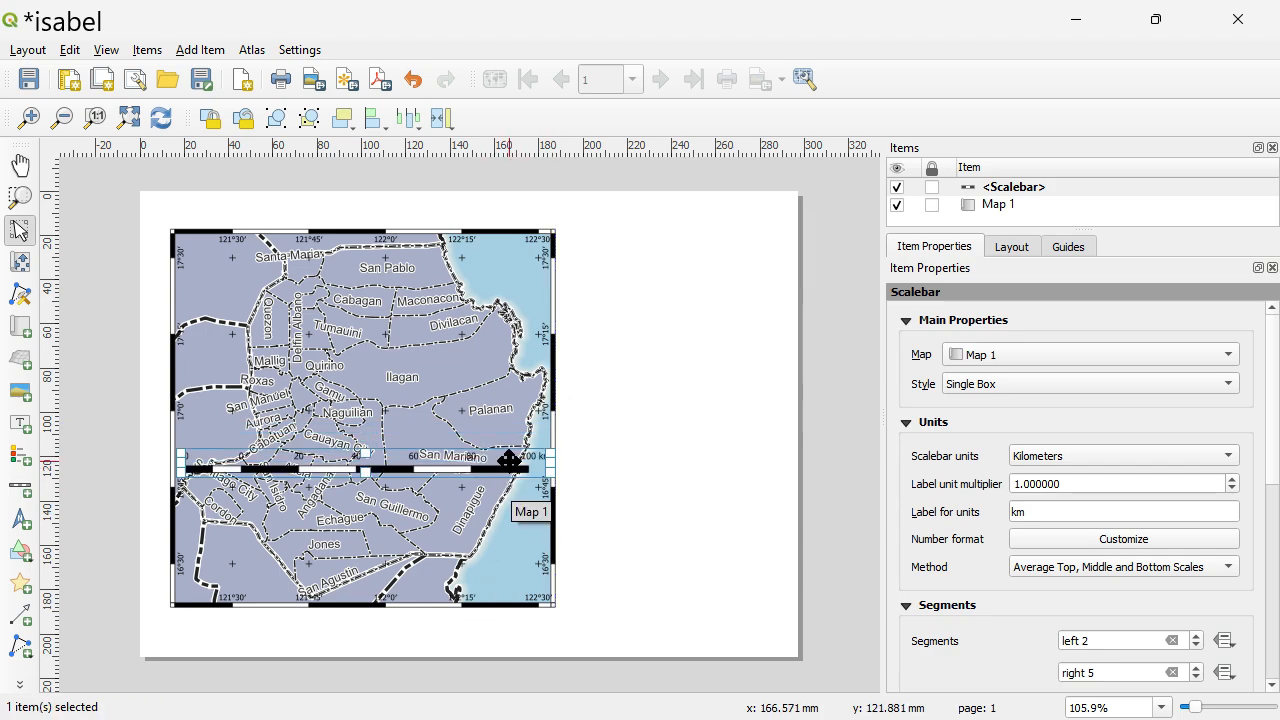
left_click_drag(511, 459, 495, 636)
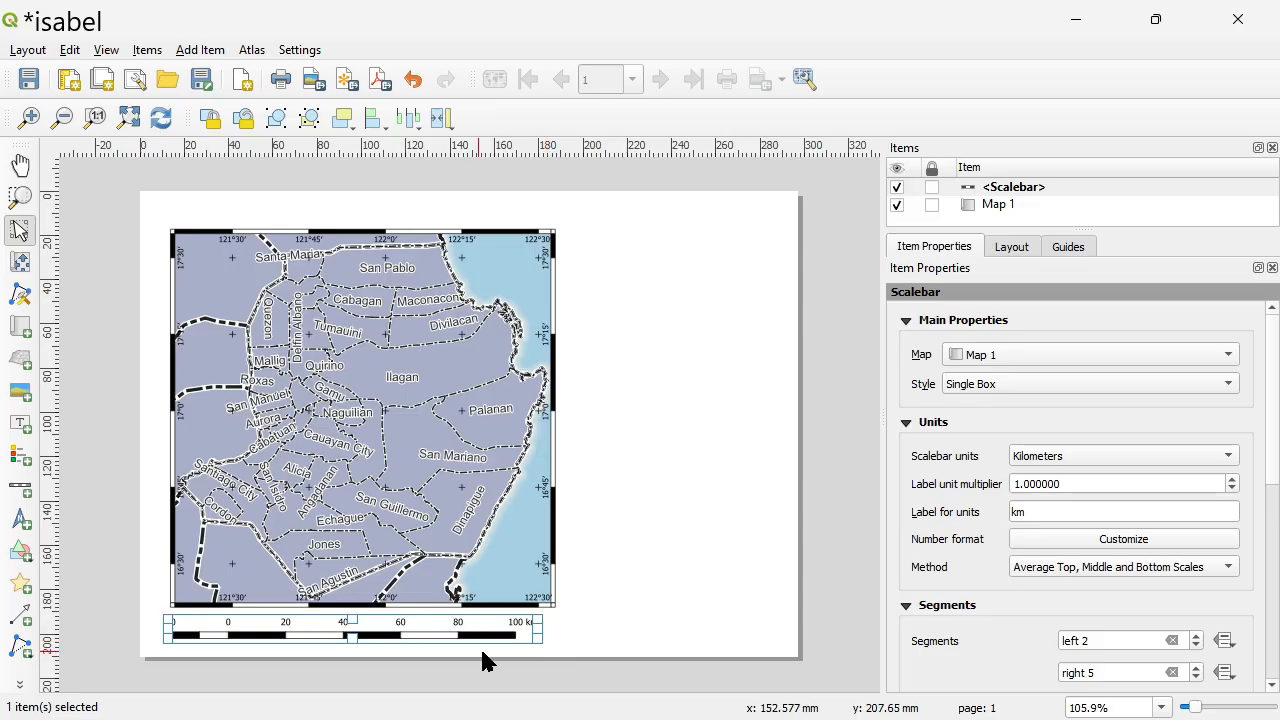
left_click_drag(488, 624, 500, 628)
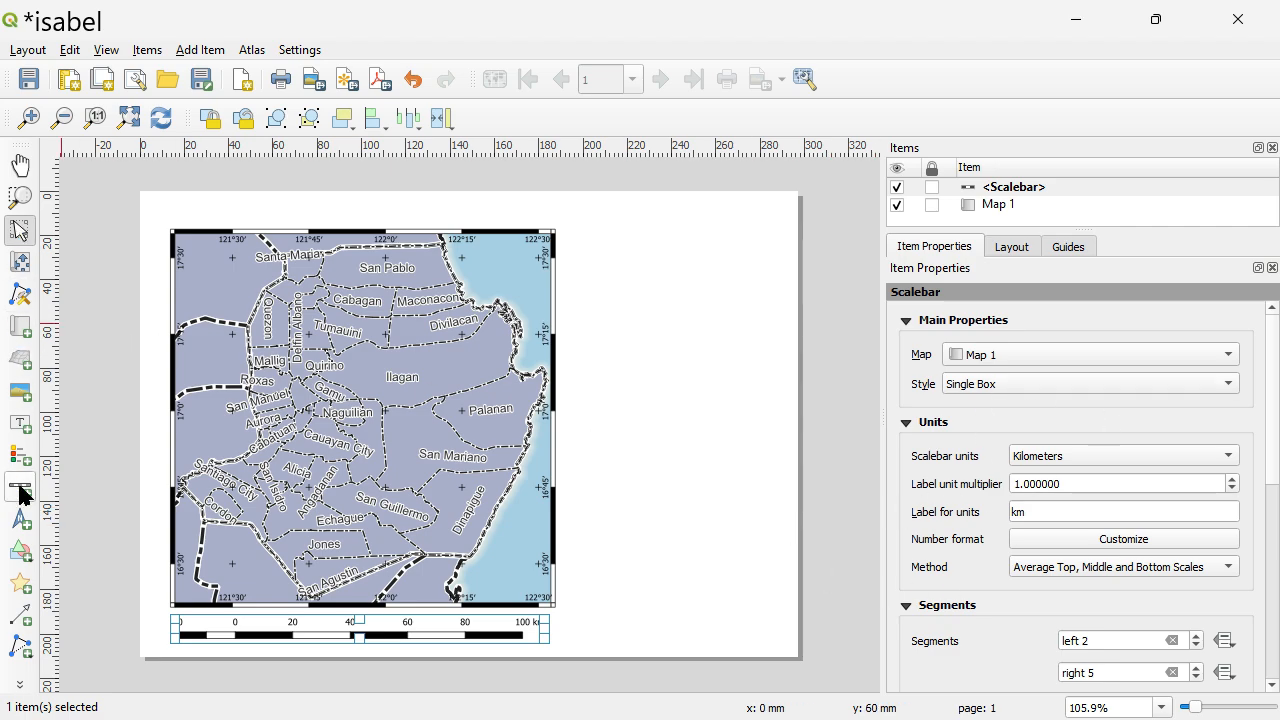
Add a label across the page above the map with the text "Municipal Map of Isabela".
left_click(12, 432)
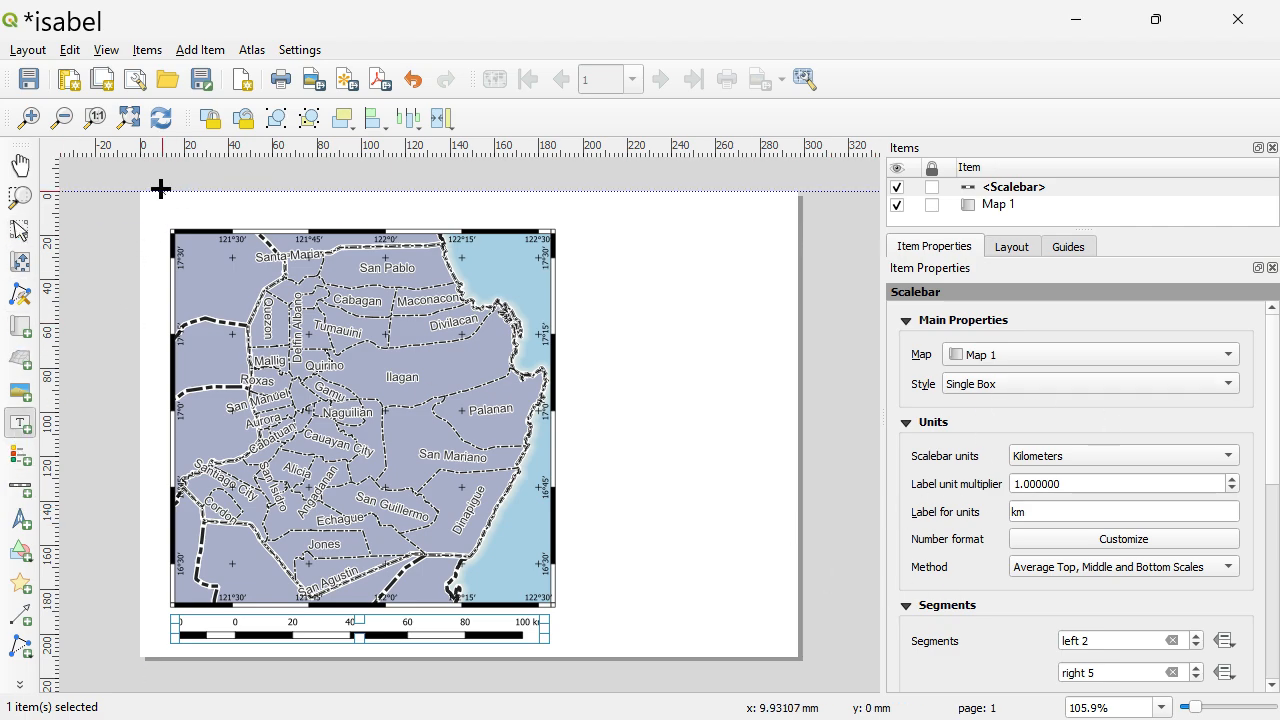
left_click_drag(160, 192, 797, 220)
triple_click(1040, 372)
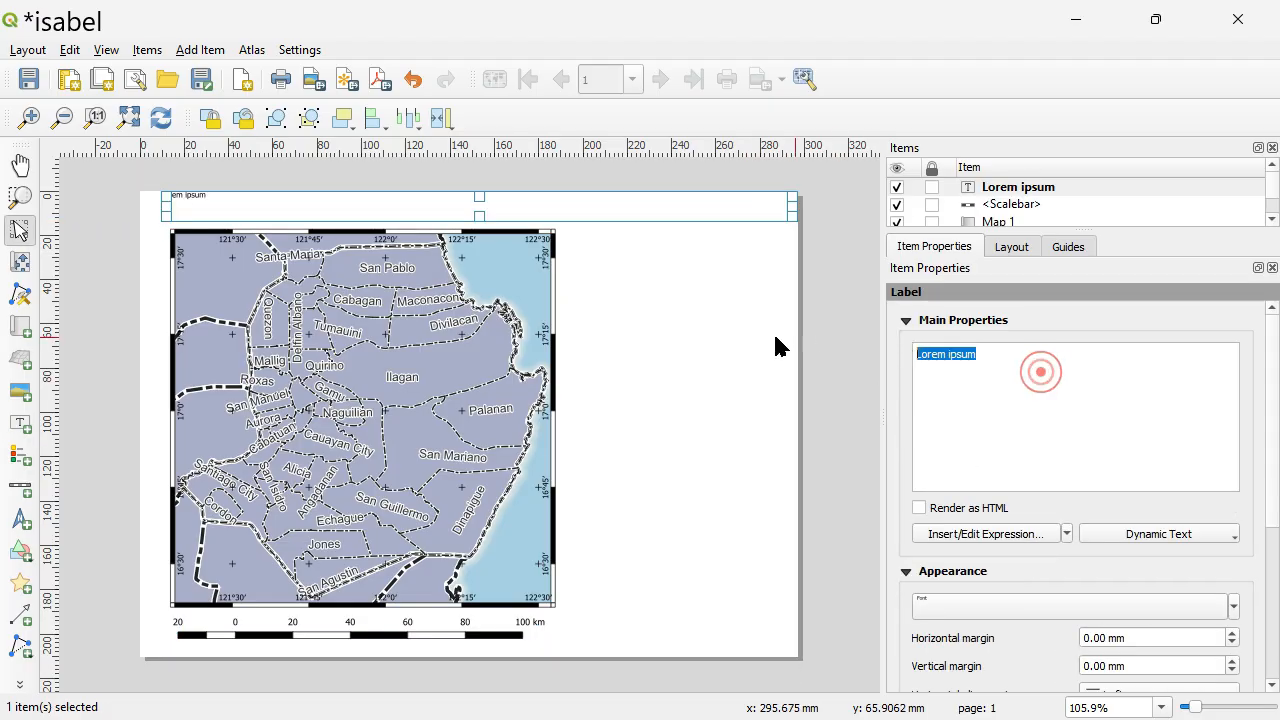
type("Mu")
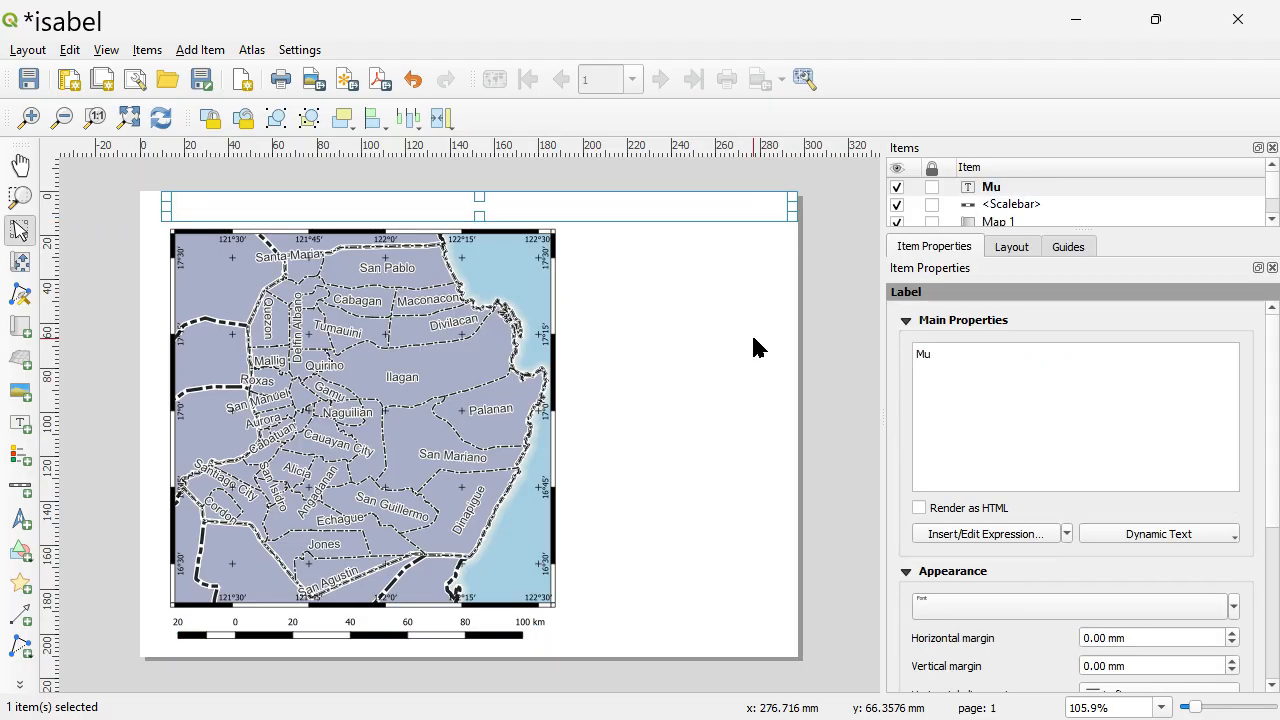
type("nicipal Map of Isabela")
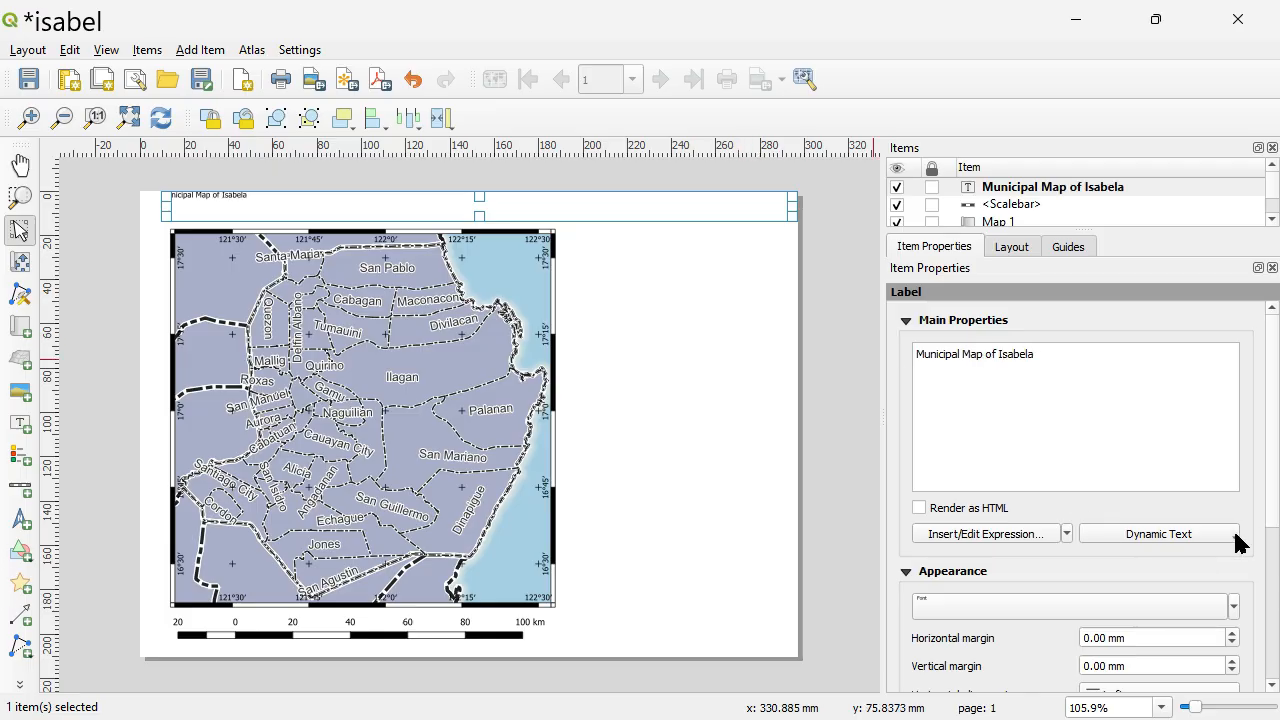
Set the title label's font size to 35 points and raise it to 40 points.
left_click(1234, 606)
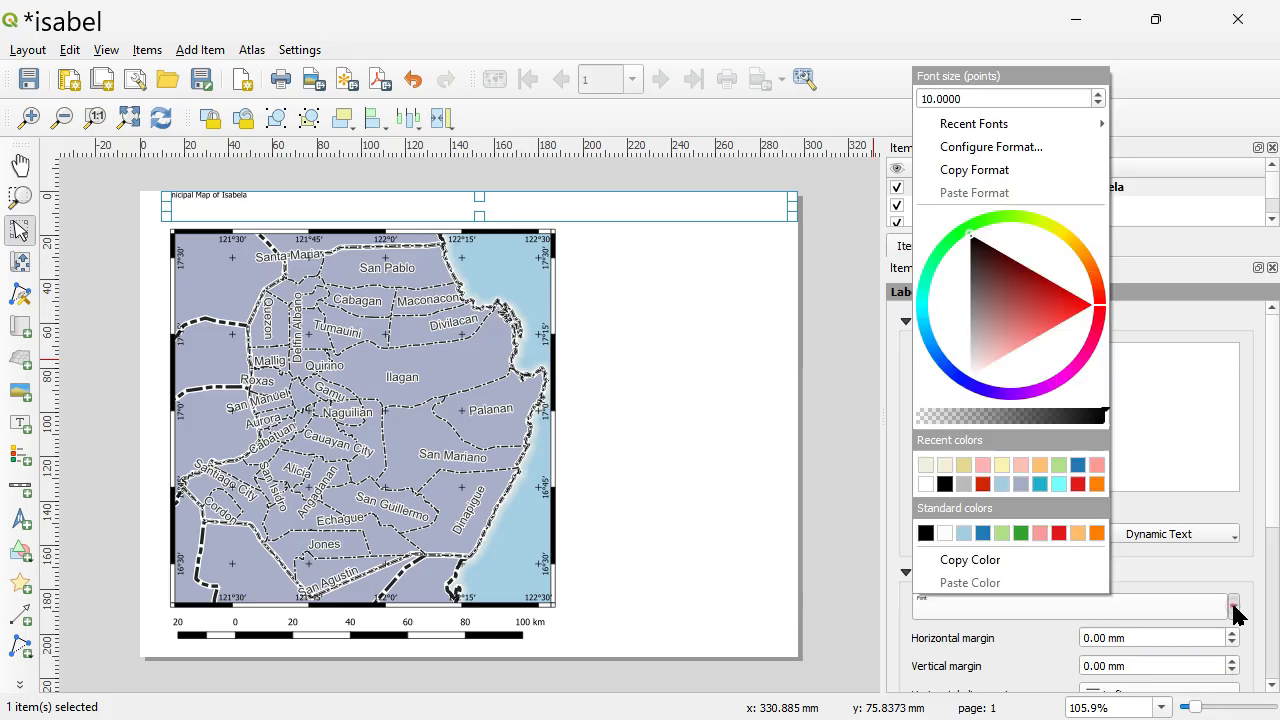
left_click(1015, 84)
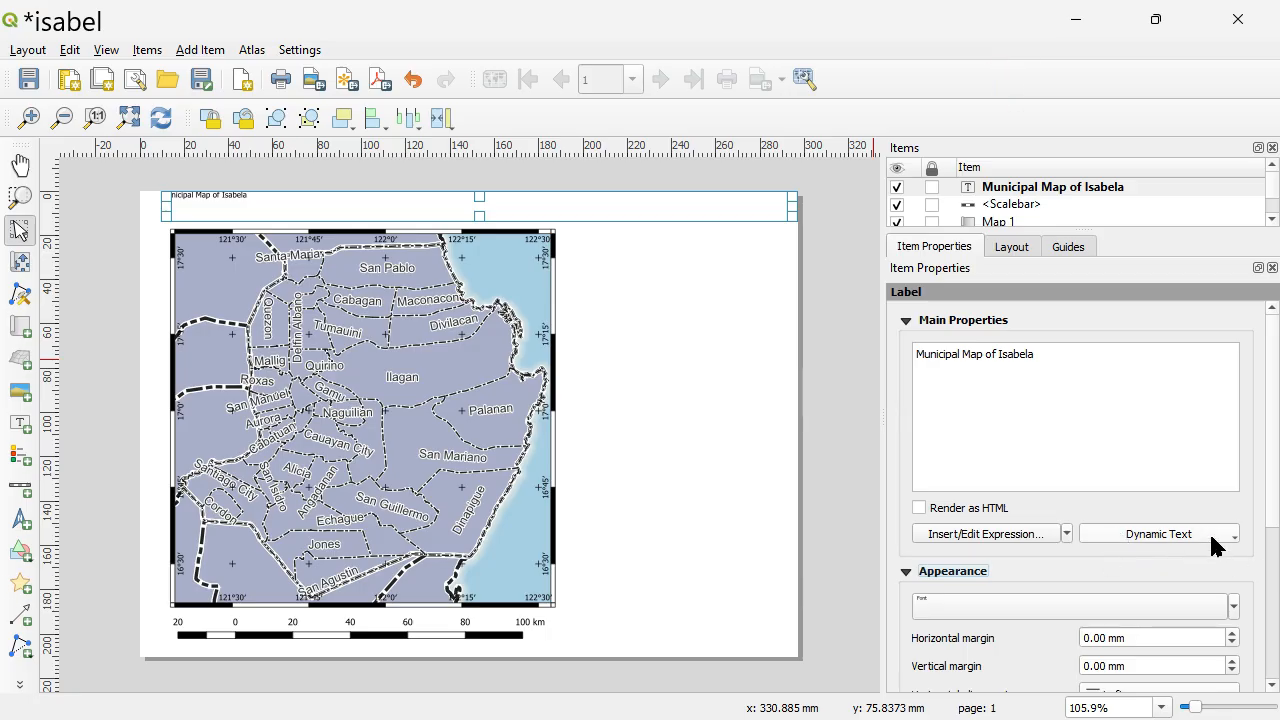
left_click(1234, 606)
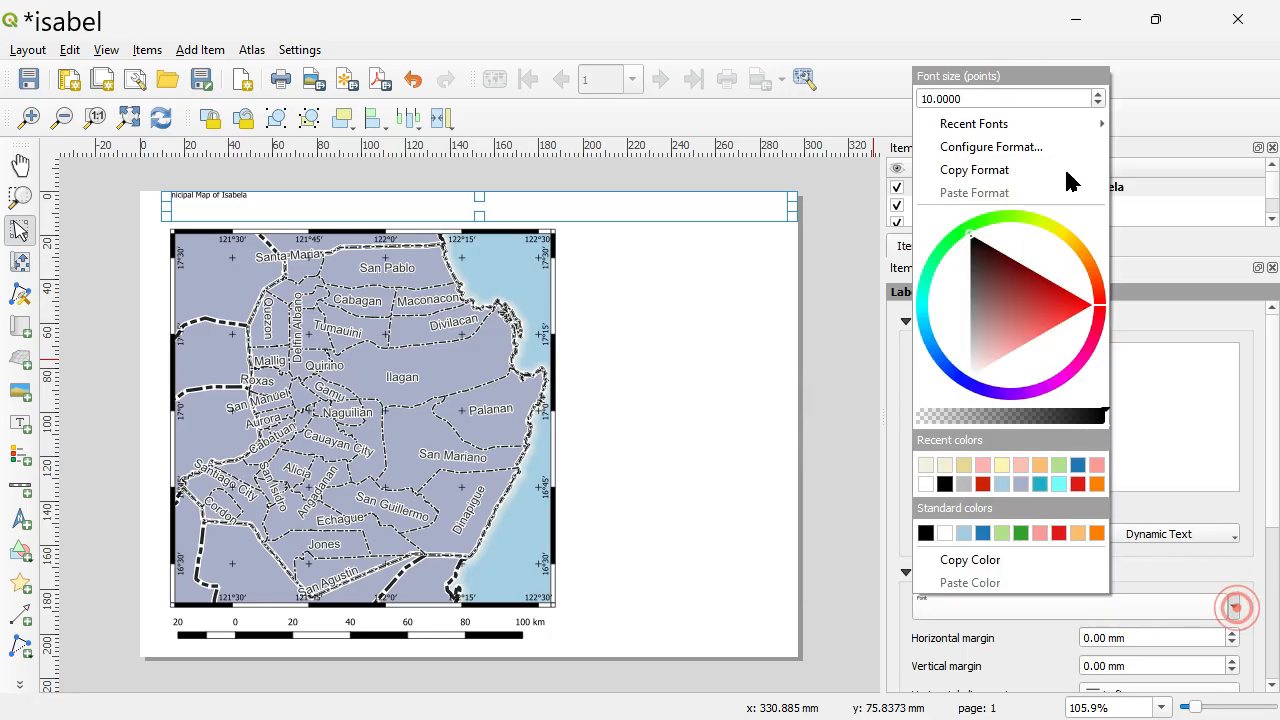
double_click(990, 98)
type("35")
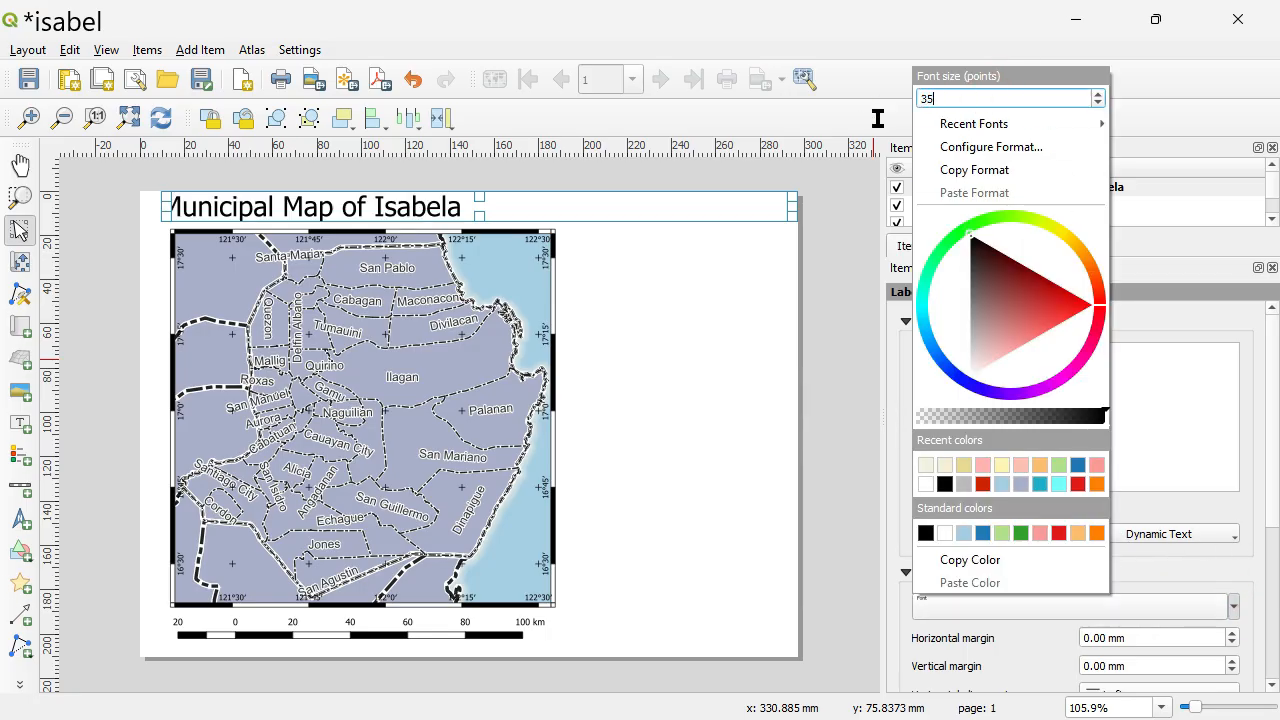
key("Return")
left_click(1100, 96)
left_click(1100, 96)
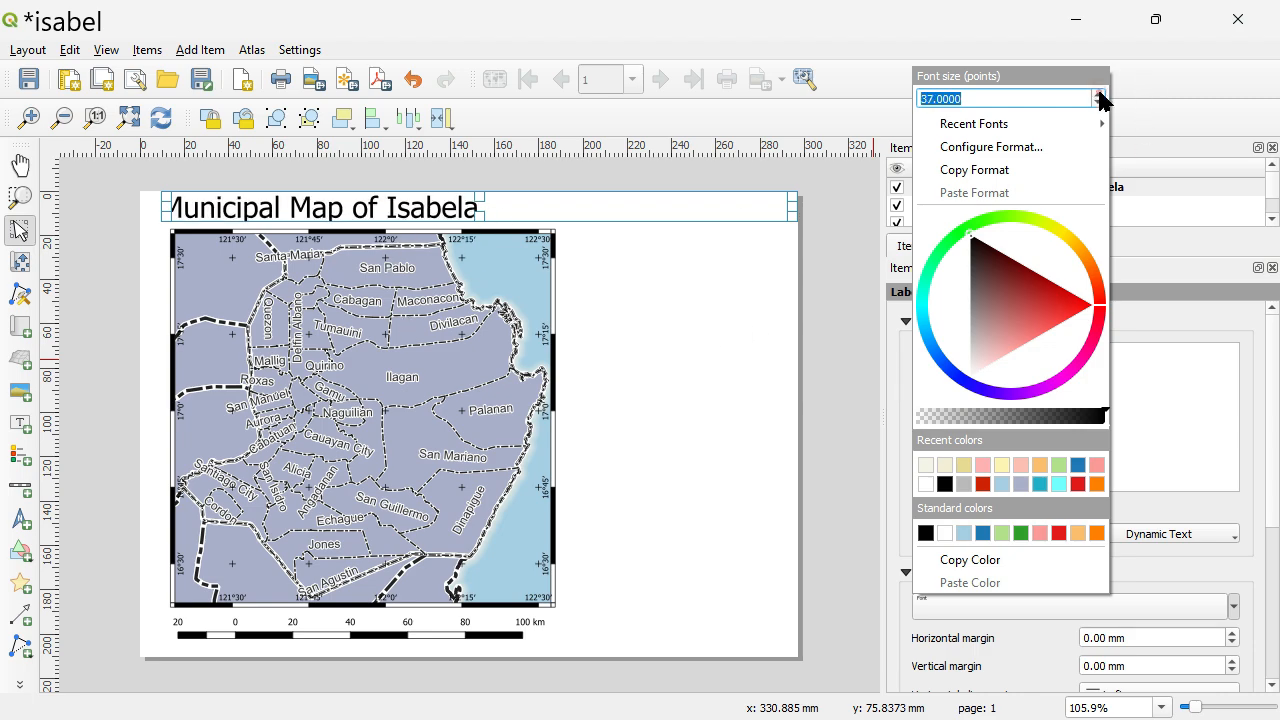
left_click(1100, 96)
left_click(1100, 96)
left_click(1100, 96)
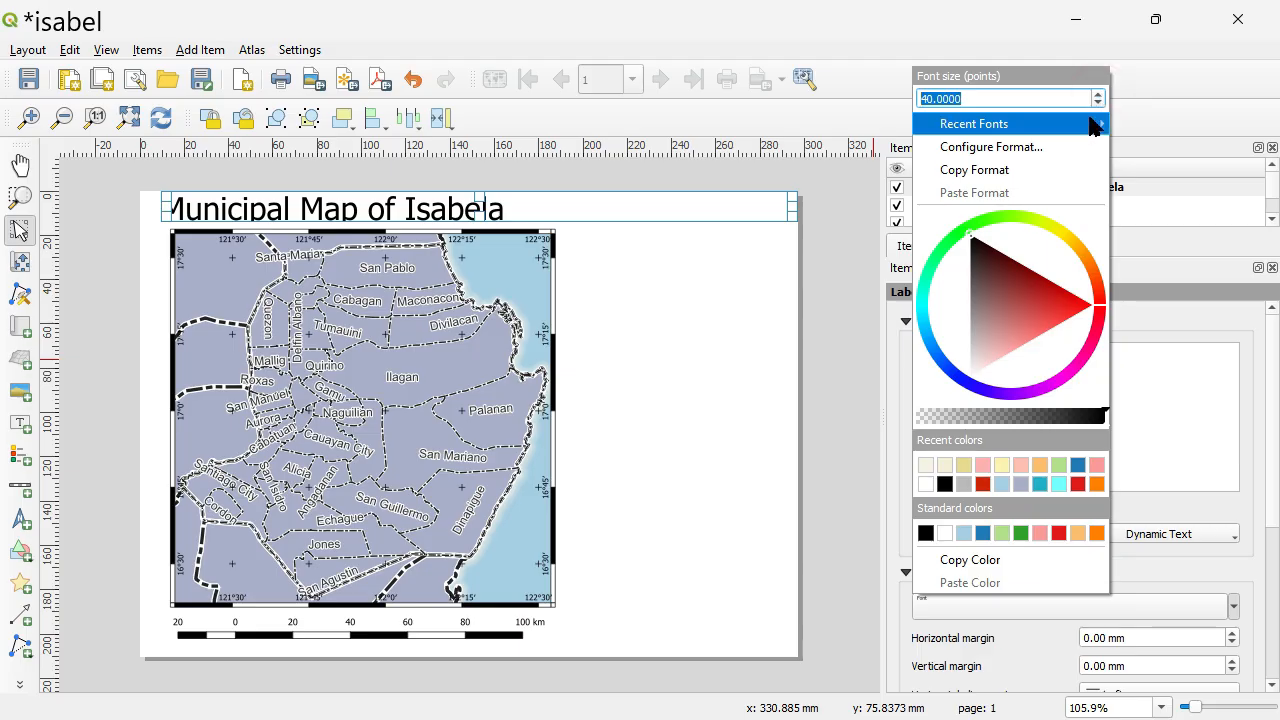
left_click(1098, 103)
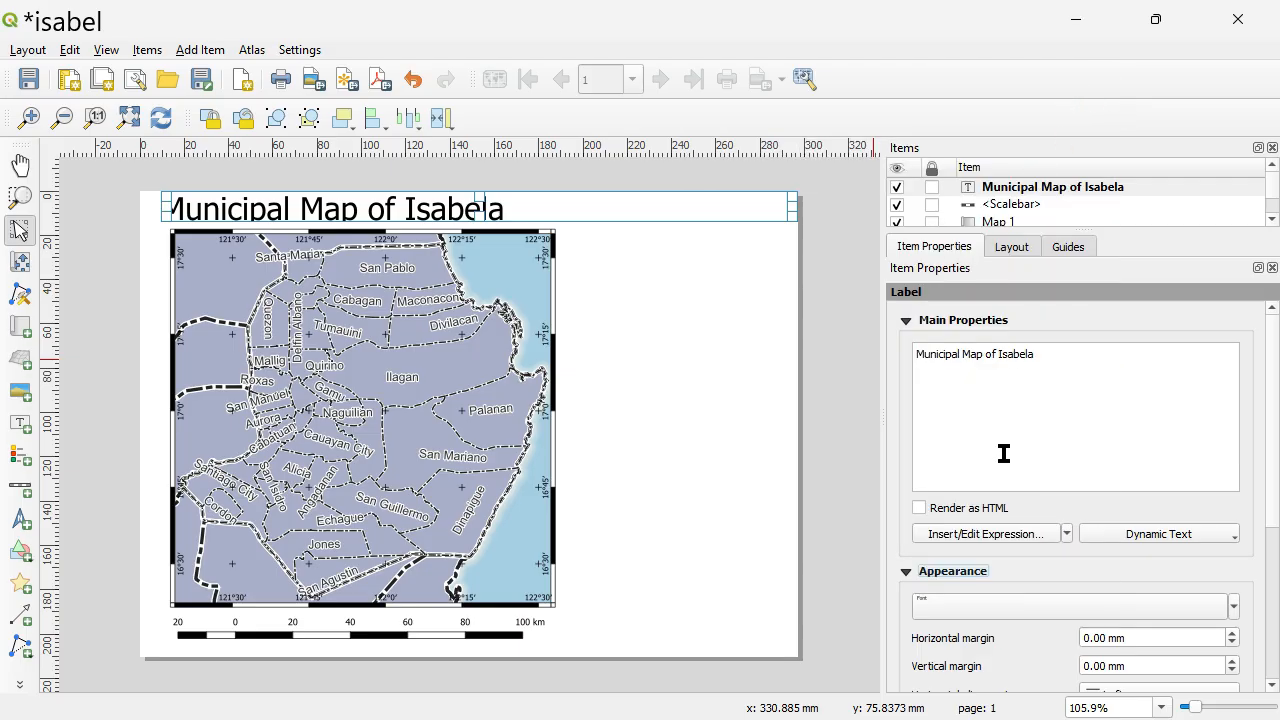
Change the title label's text to "Municipal Map of Isabela Province".
left_click(1234, 607)
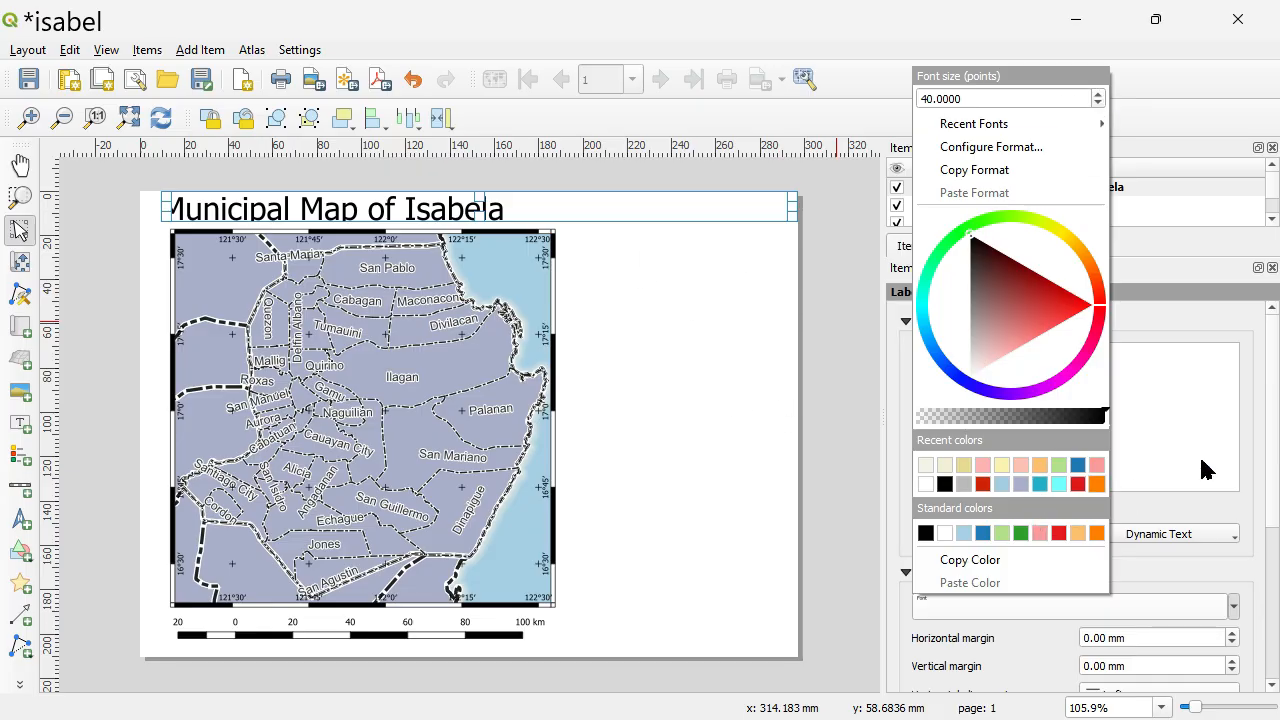
left_click(1194, 400)
triple_click(1078, 358)
type("Municipal Map of Isabela Province")
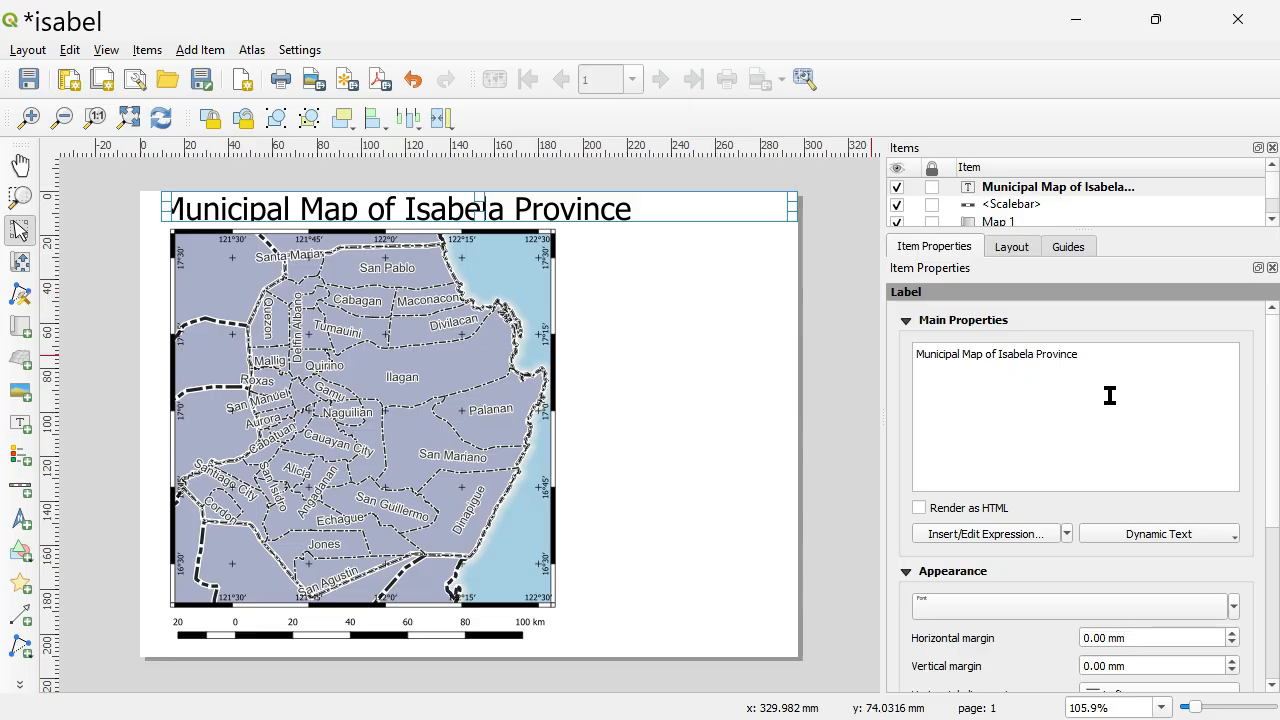
Reduce the title label's font size to 35 points and deselect the label.
left_click(1233, 605)
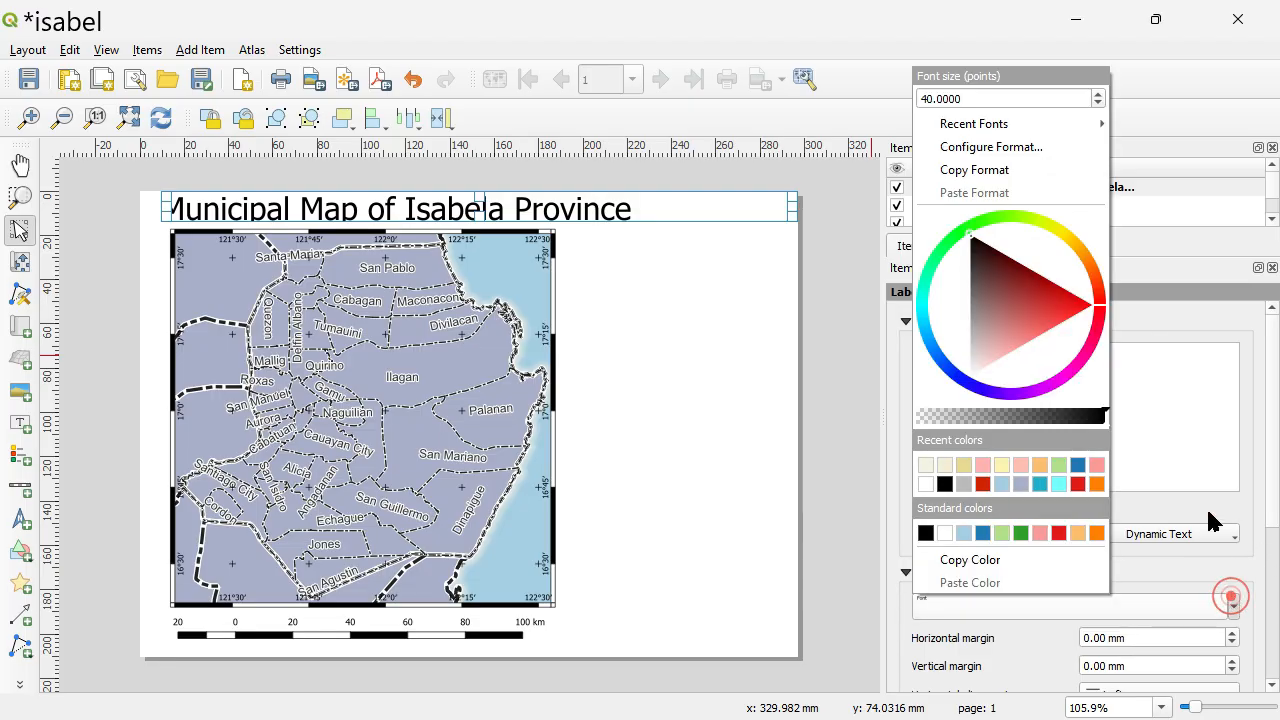
left_click(1097, 104)
left_click(1097, 104)
left_click(1097, 104)
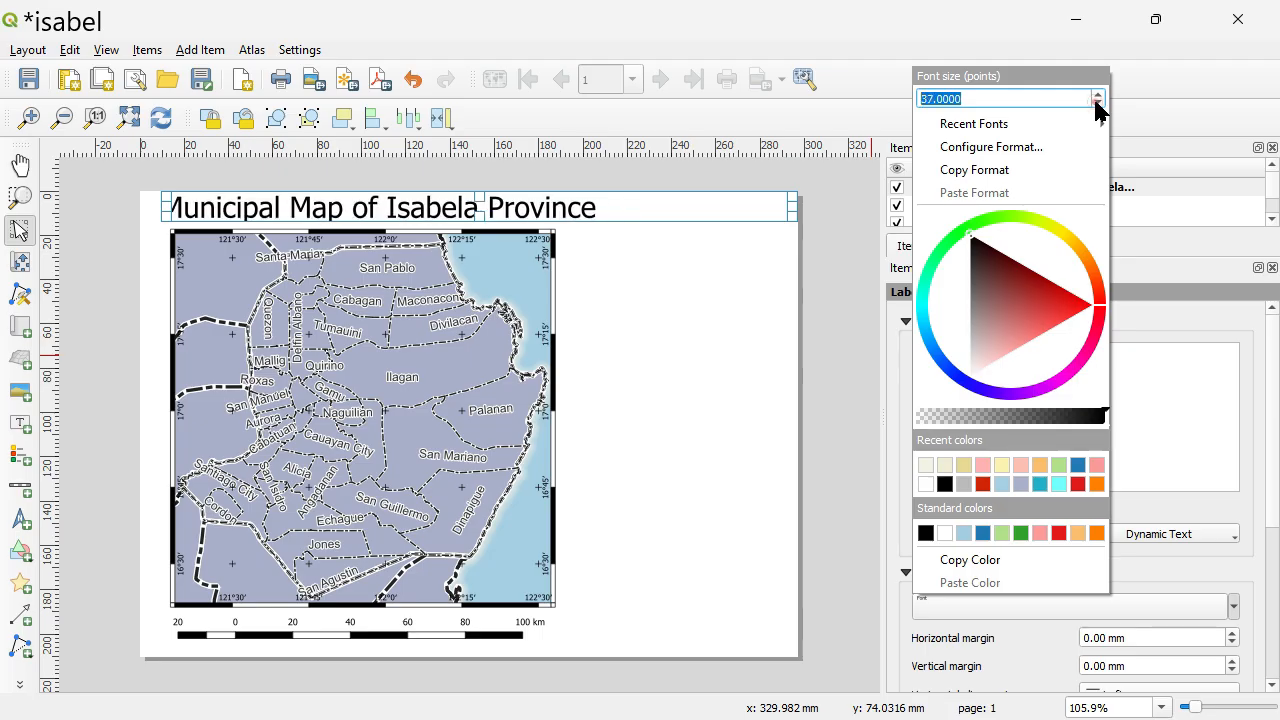
left_click(1097, 104)
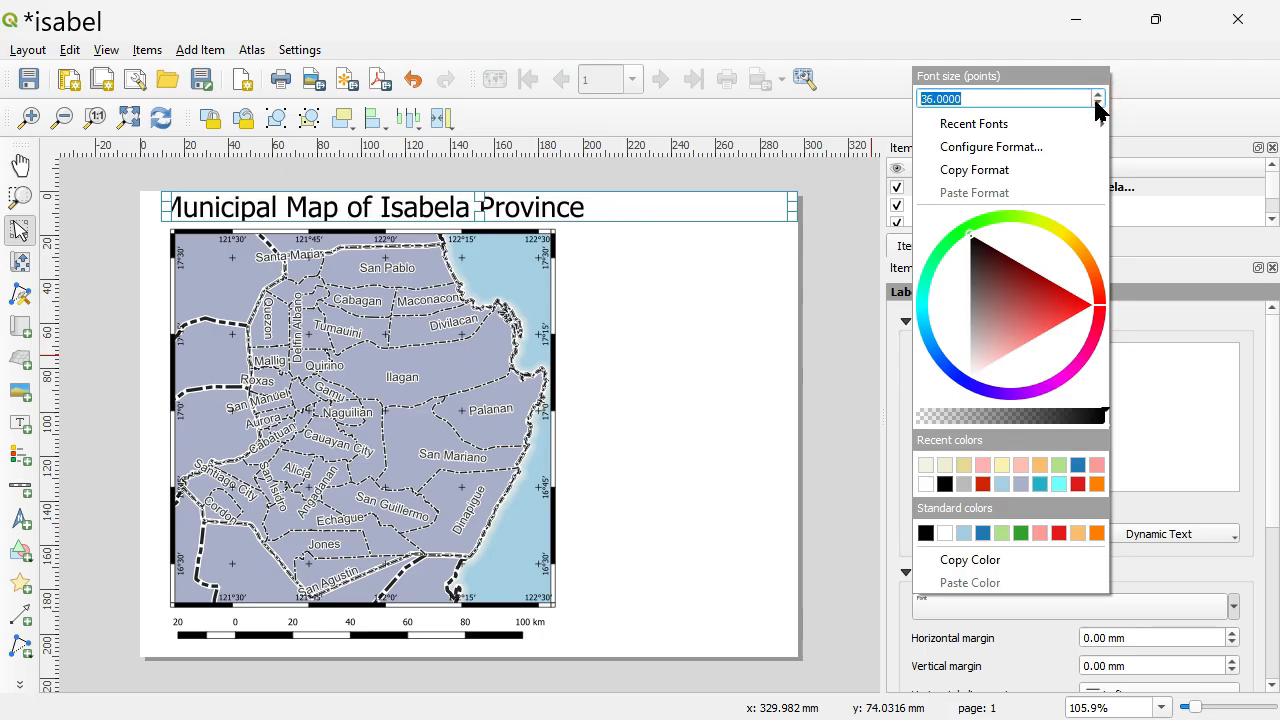
left_click(1097, 104)
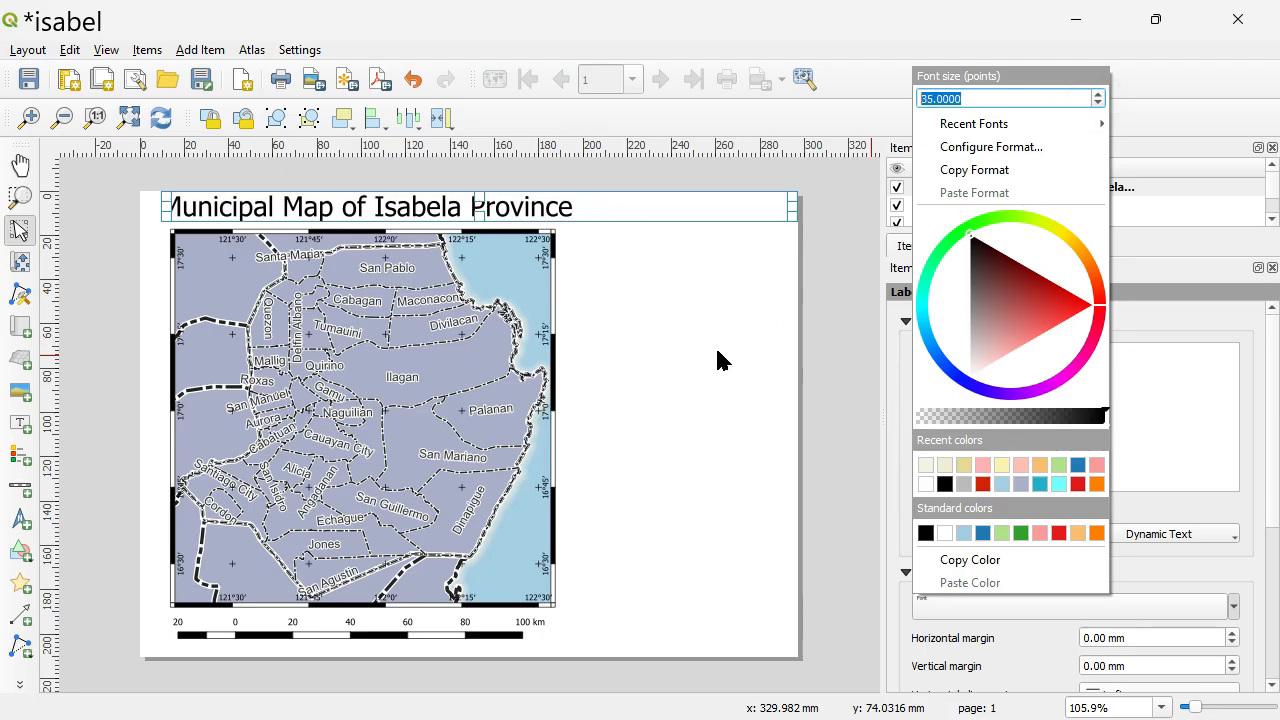
key("Escape")
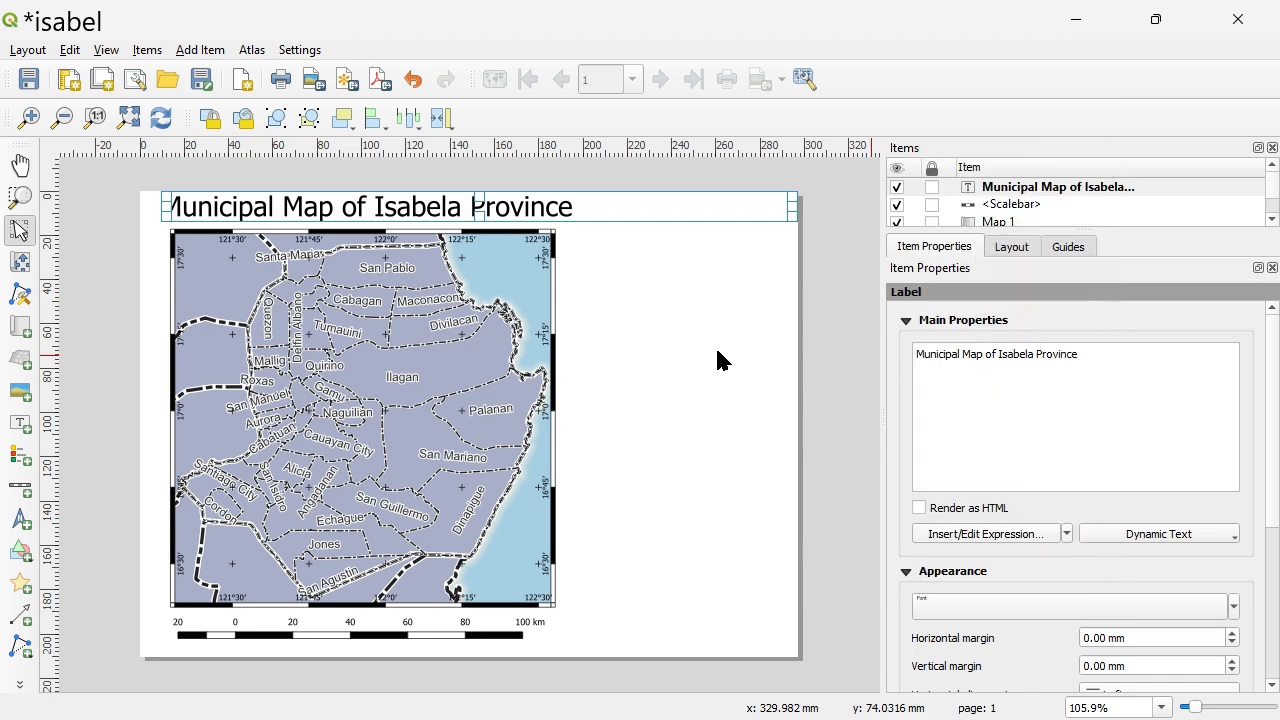
left_click(717, 351)
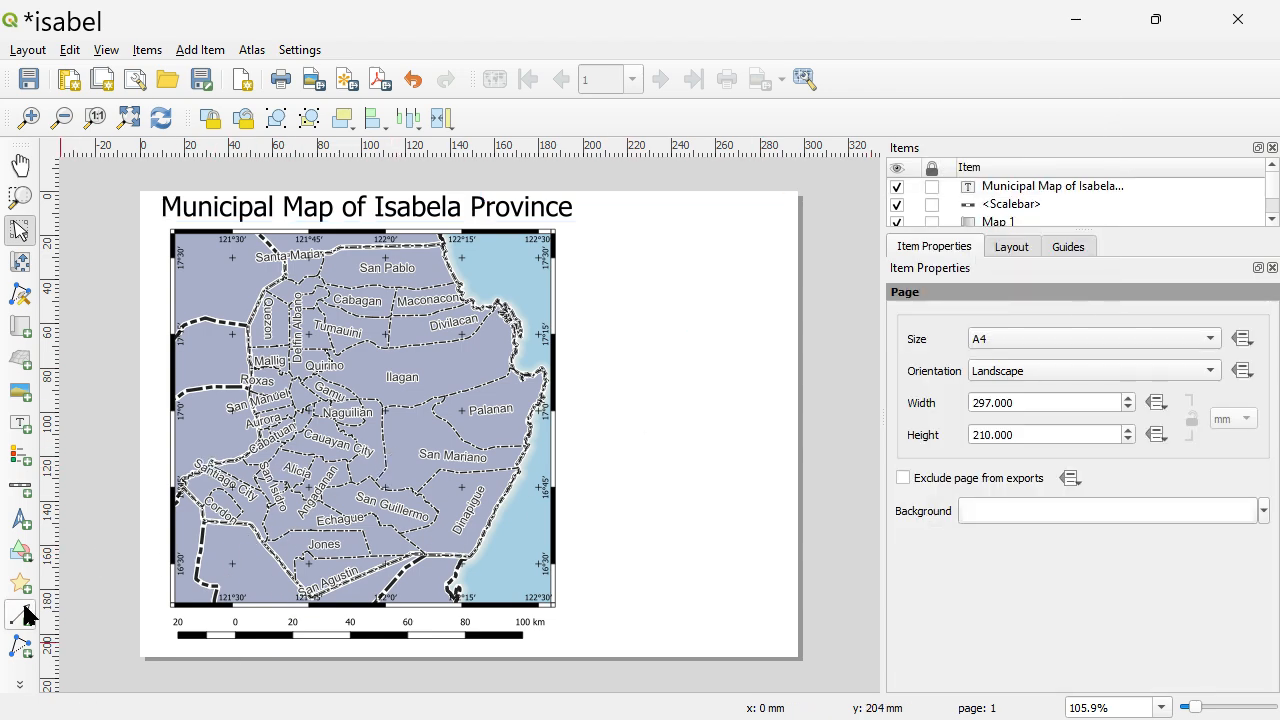
Add a legend for Map 1 beside the map and move it up to the page's upper edge, beside the title.
left_click(300, 334)
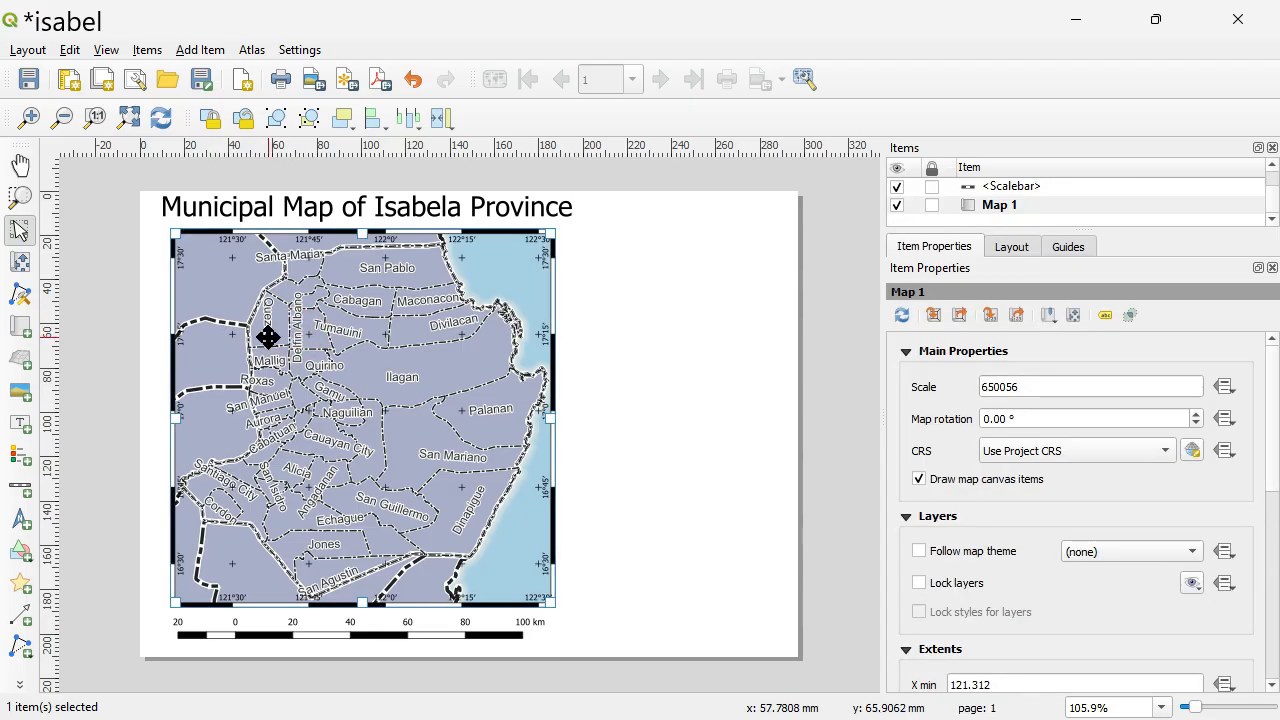
left_click(20, 456)
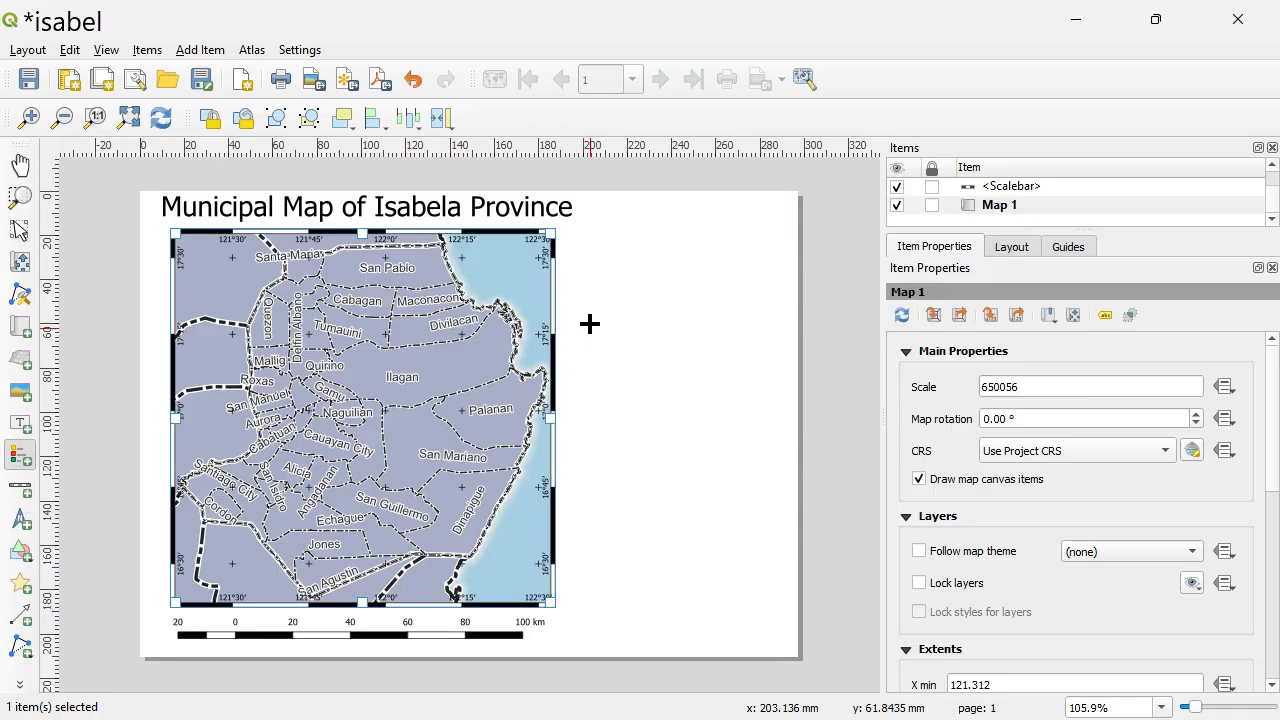
left_click_drag(571, 313, 740, 620)
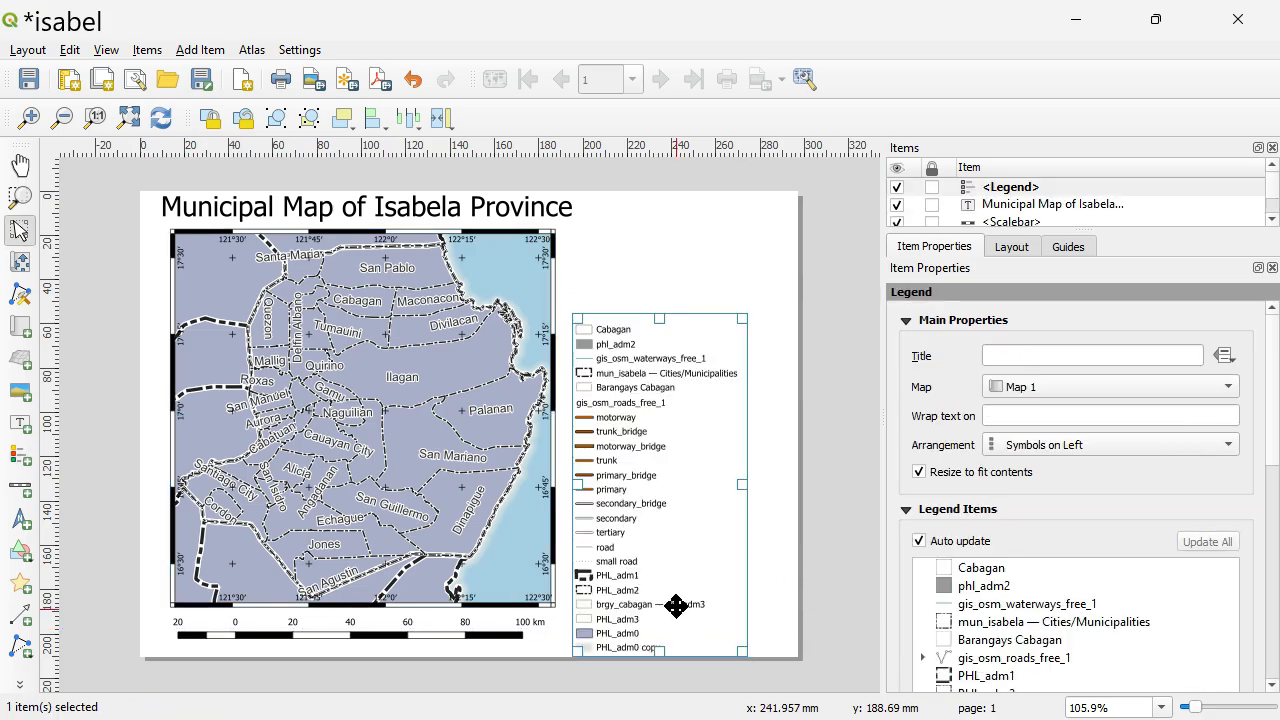
mouse_move(674, 541)
left_mouse_down()
mouse_move(686, 451)
mouse_move(665, 499)
mouse_move(666, 488)
left_mouse_up()
left_click_drag(637, 404, 676, 358)
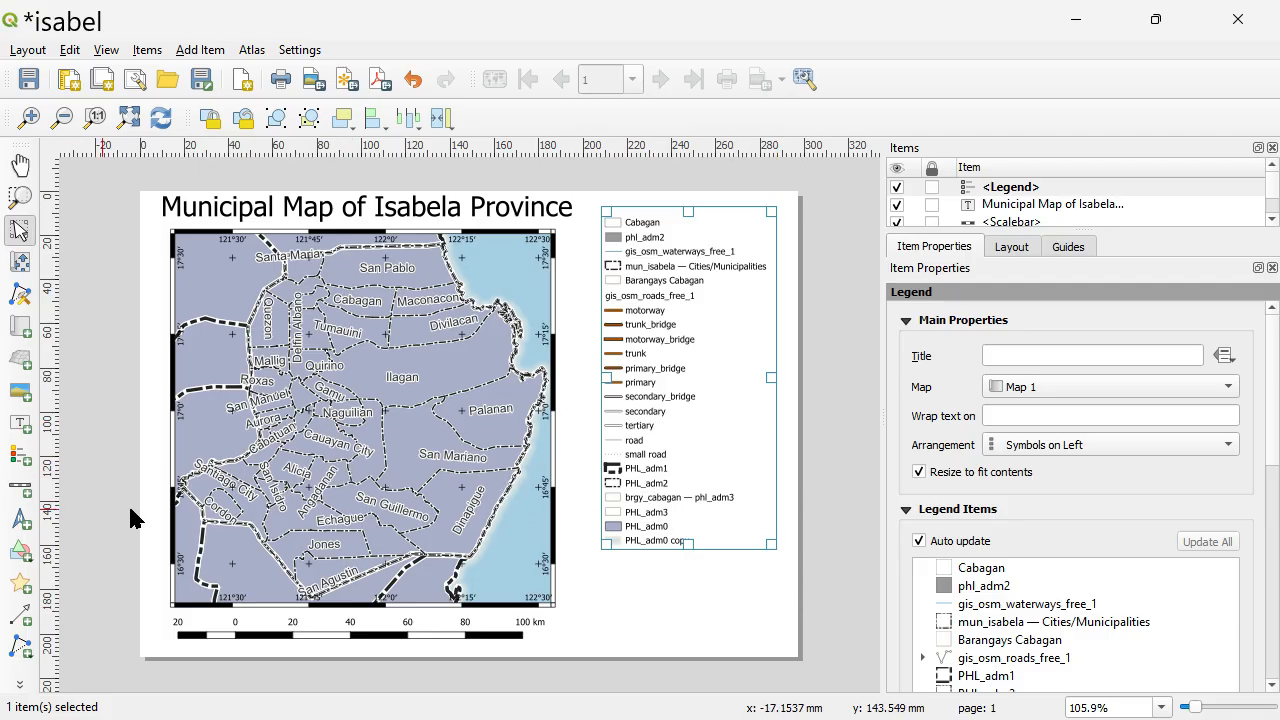
left_click_drag(712, 476, 701, 450)
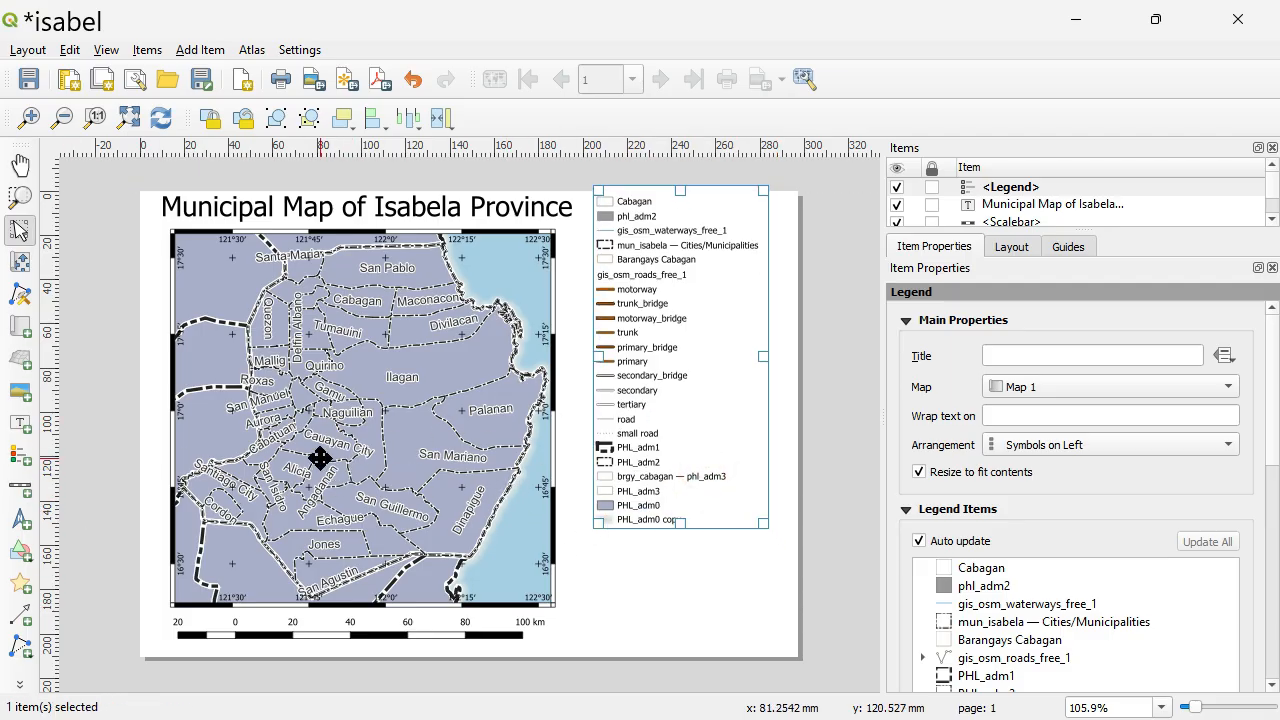
Lock the layers and the layer styles of the Isabela map in the layout.
left_click(358, 395)
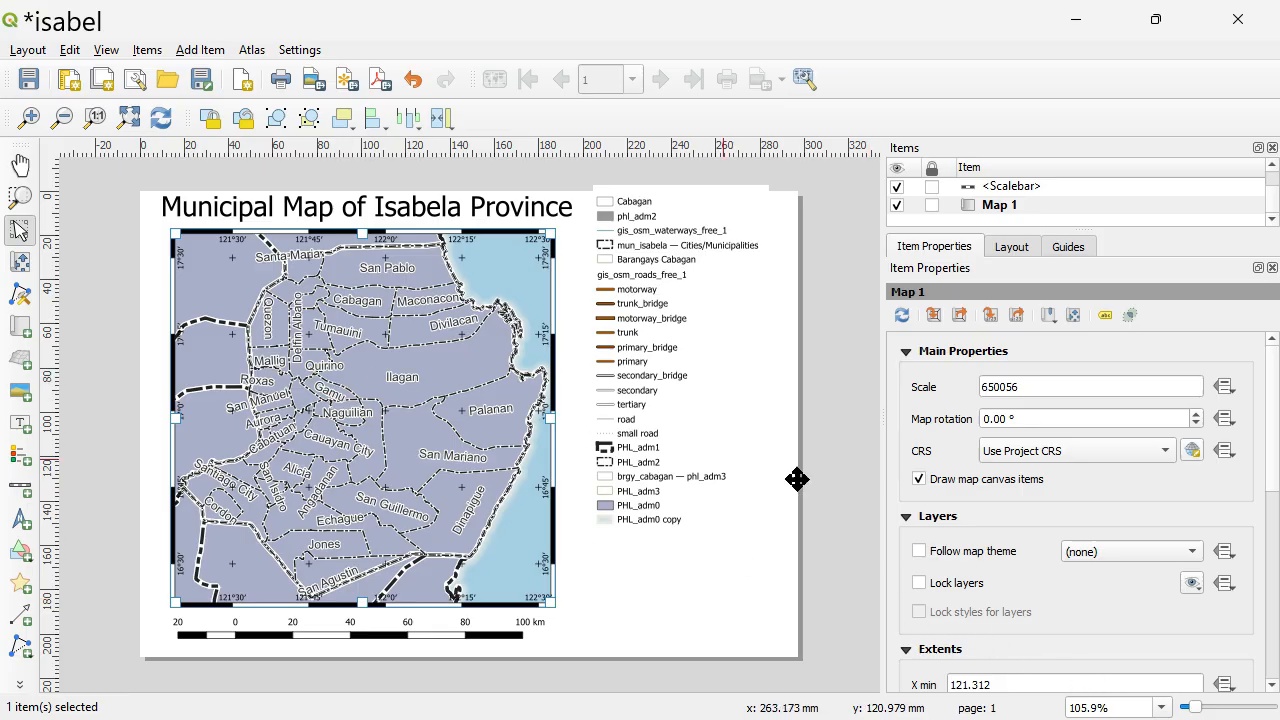
left_click(918, 584)
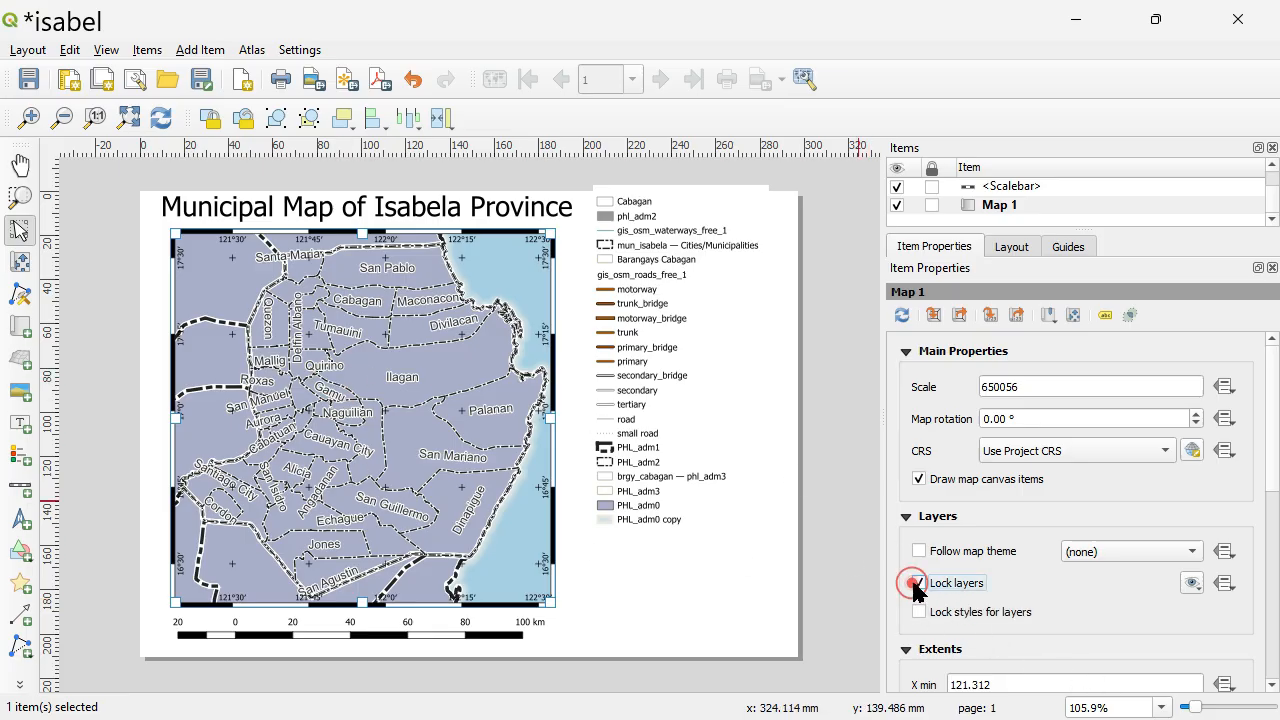
left_click(1271, 449)
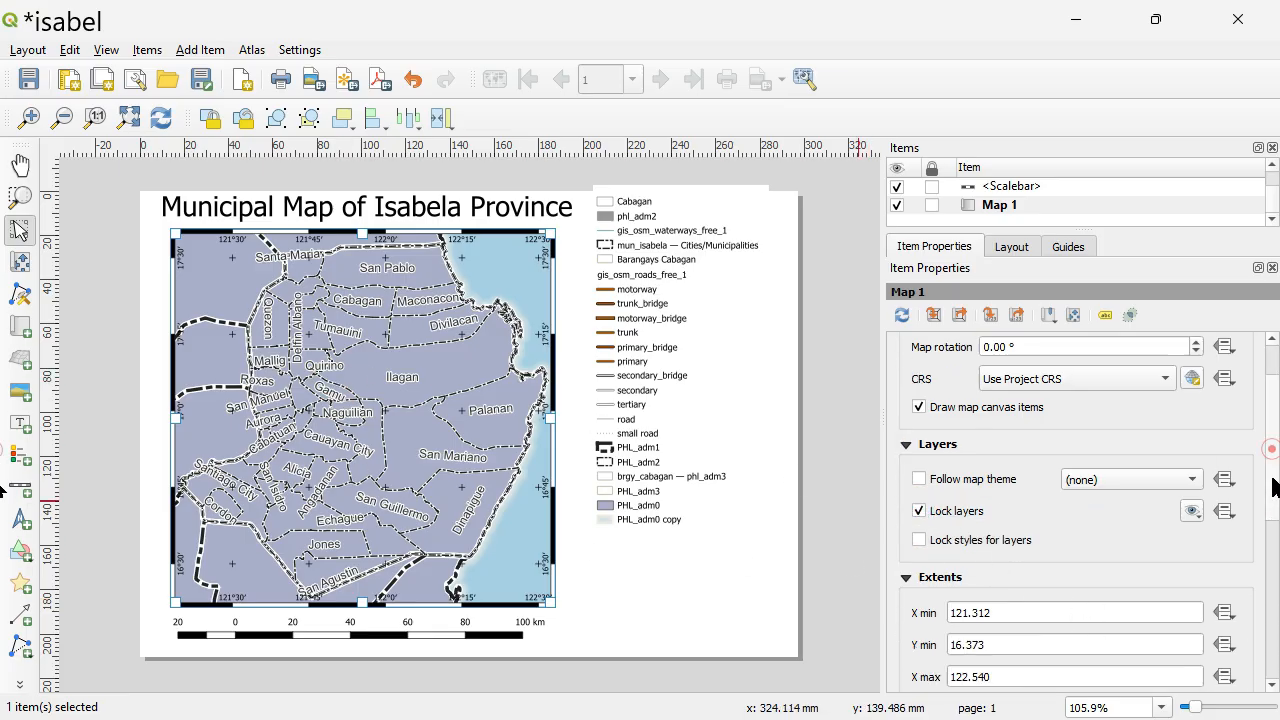
left_click(919, 540)
Switch to the main QGIS project window, hide the mun_isabela — Cities/Municipalities layer and show the PHL_adm1 layer.
key("alt+Tab")
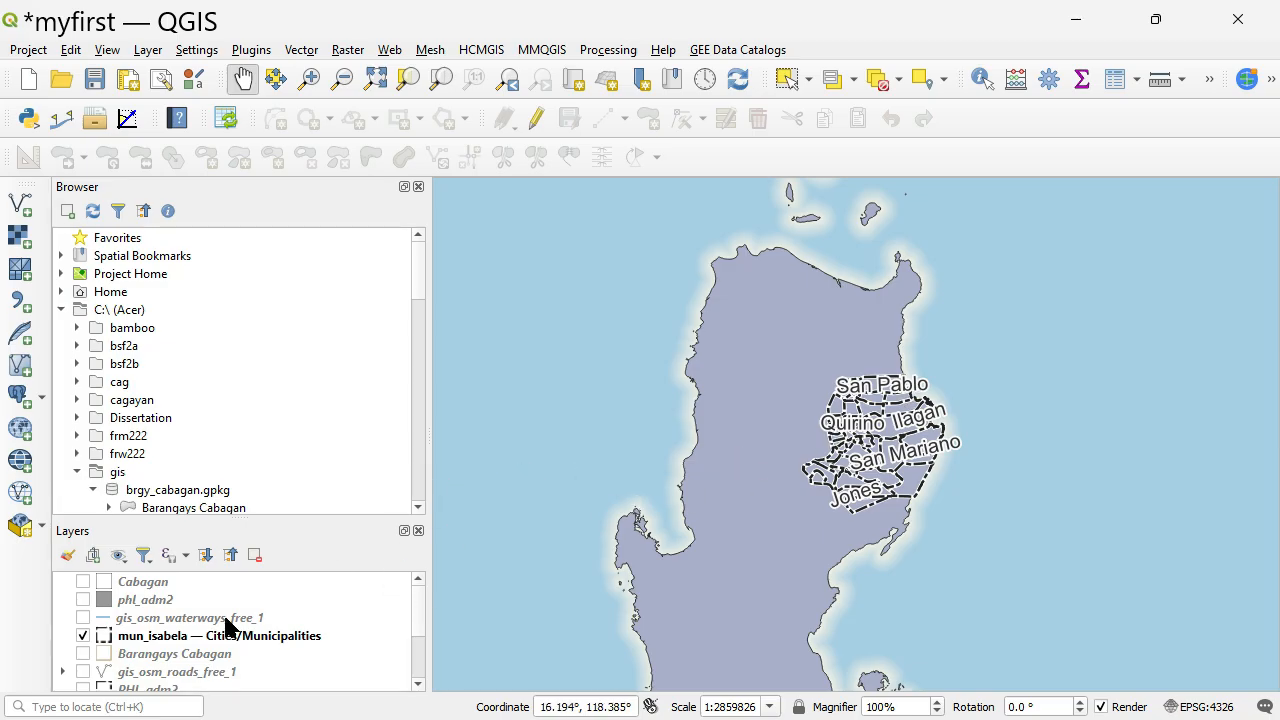
left_click(84, 637)
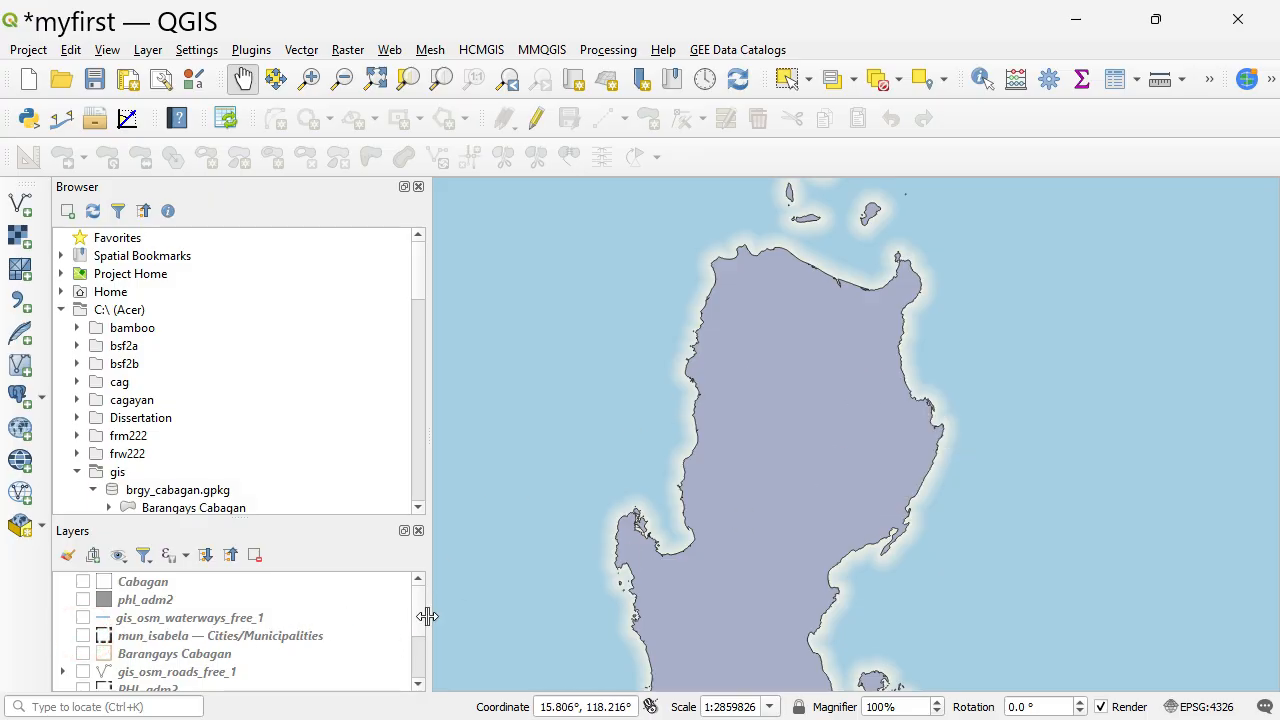
left_click_drag(265, 515, 283, 368)
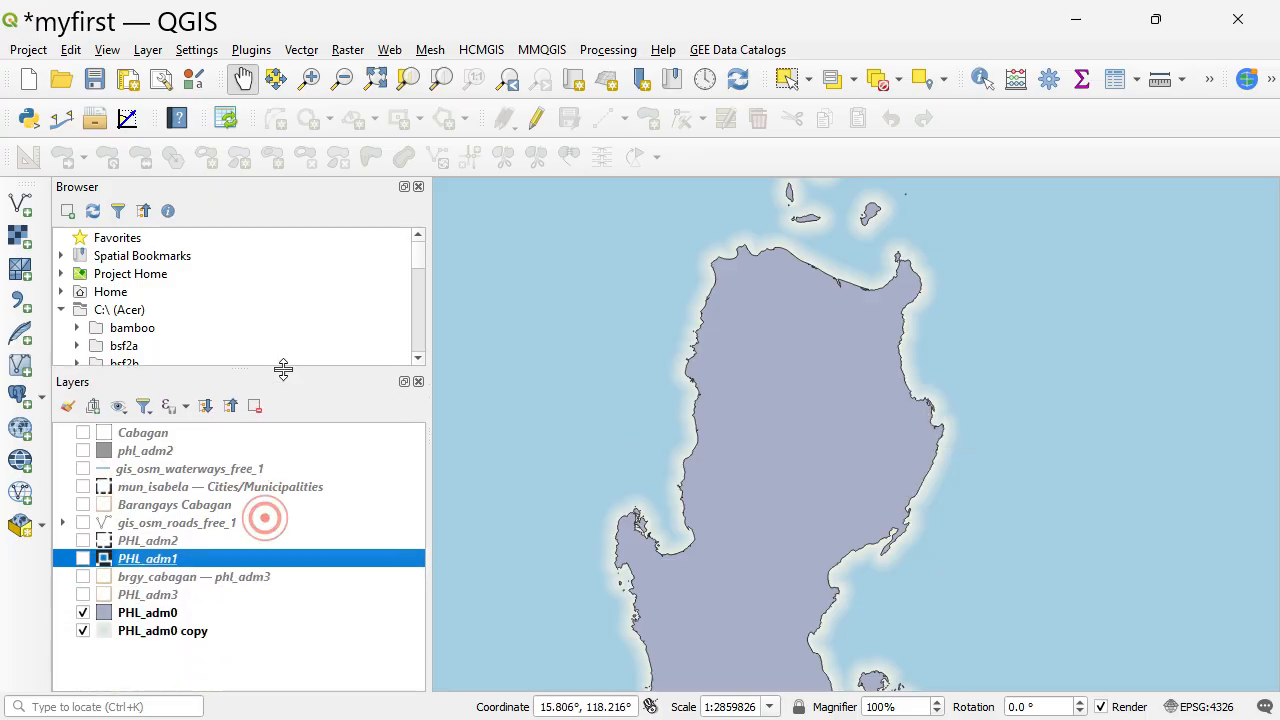
scroll(201, 325, "down", 1)
scroll(201, 325, "down", 2)
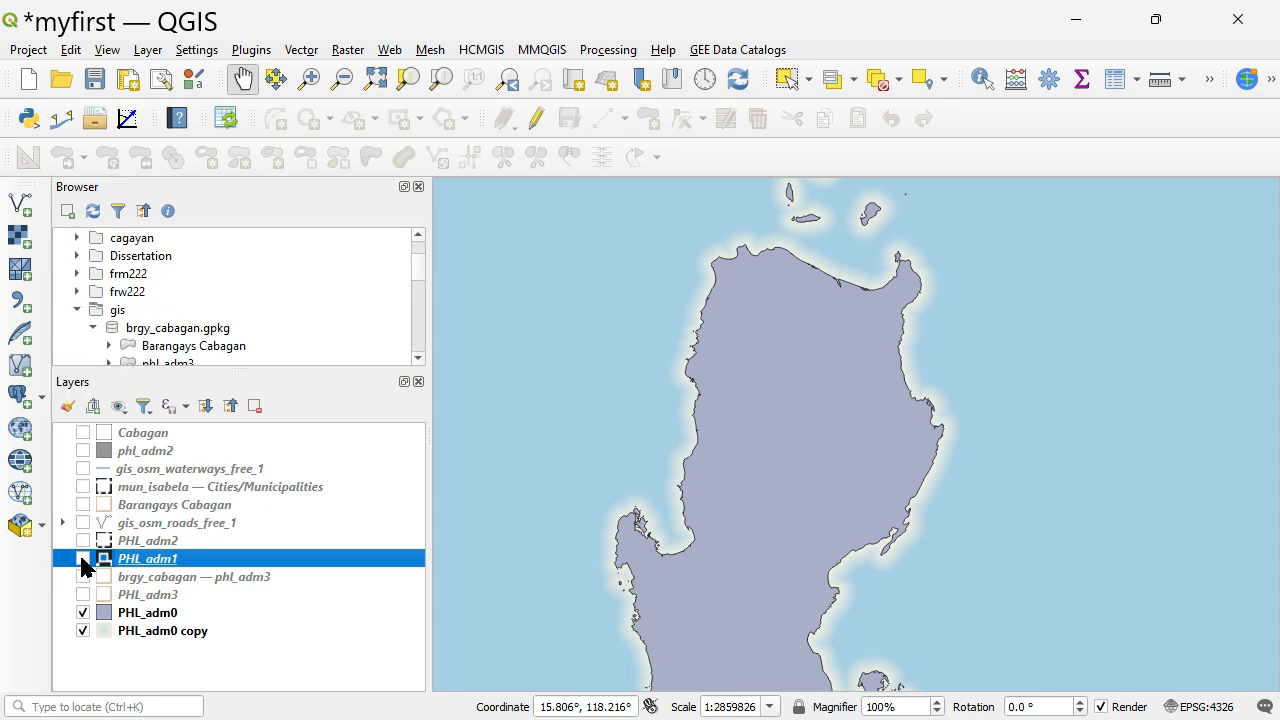
left_click(83, 560)
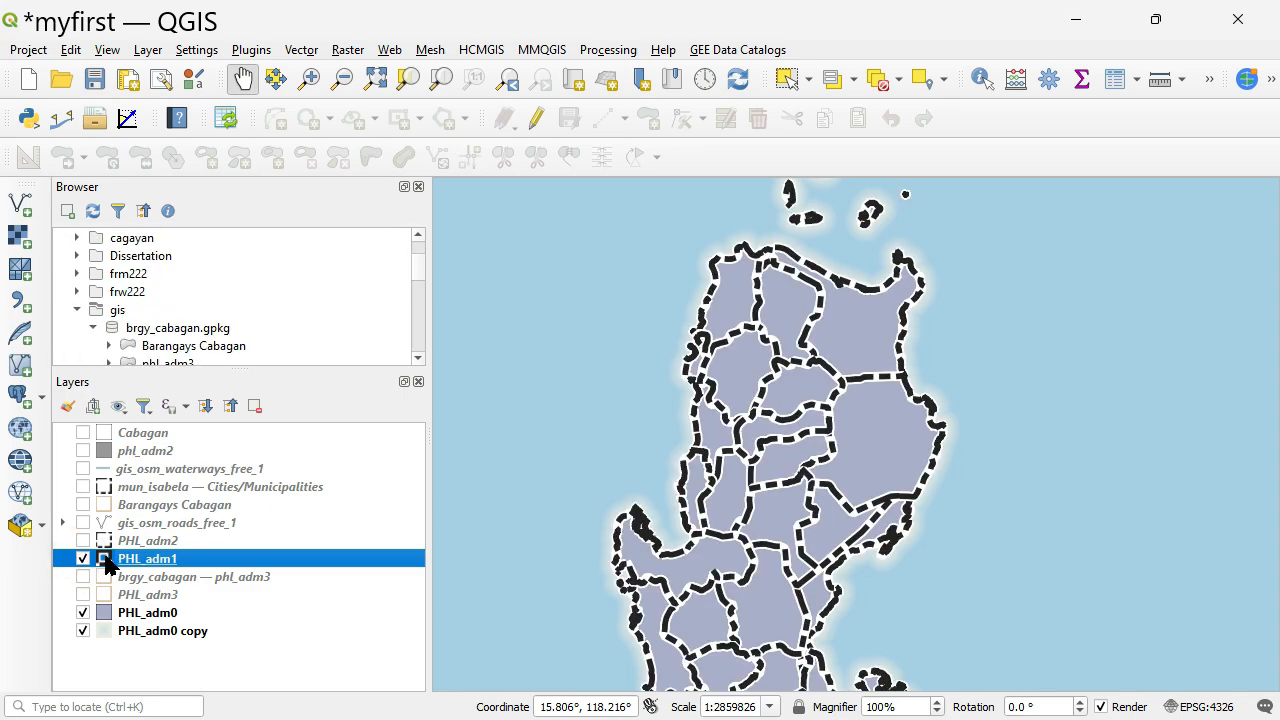
Enable single labels based on the NAME_1 field for the PHL_adm1 layer and apply them.
double_click(174, 559)
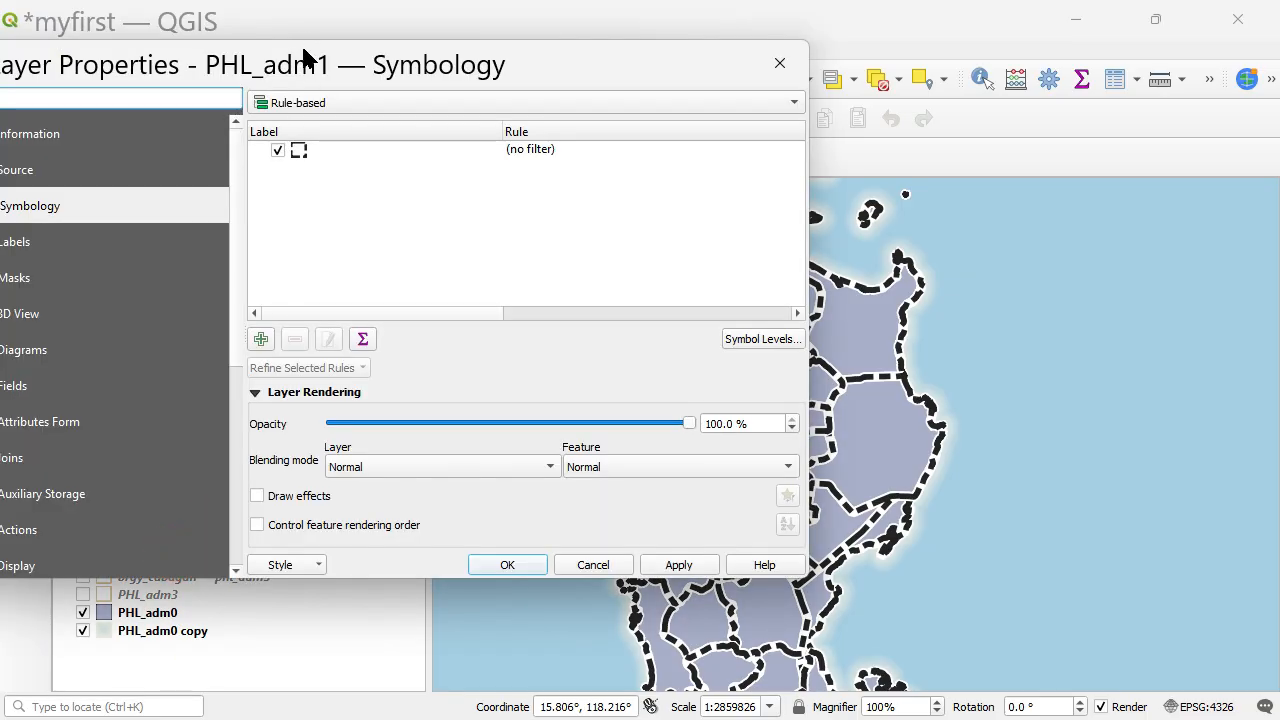
left_click_drag(302, 60, 418, 82)
left_click(163, 266)
left_click(497, 122)
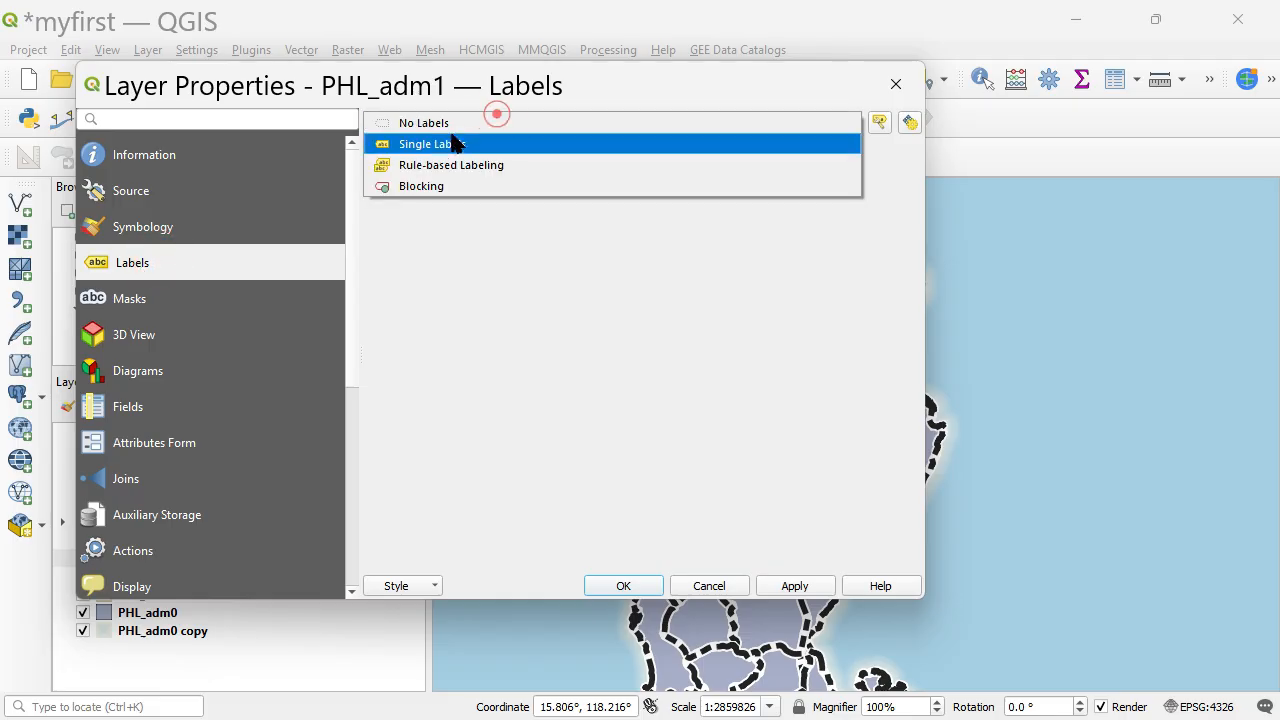
left_click(437, 145)
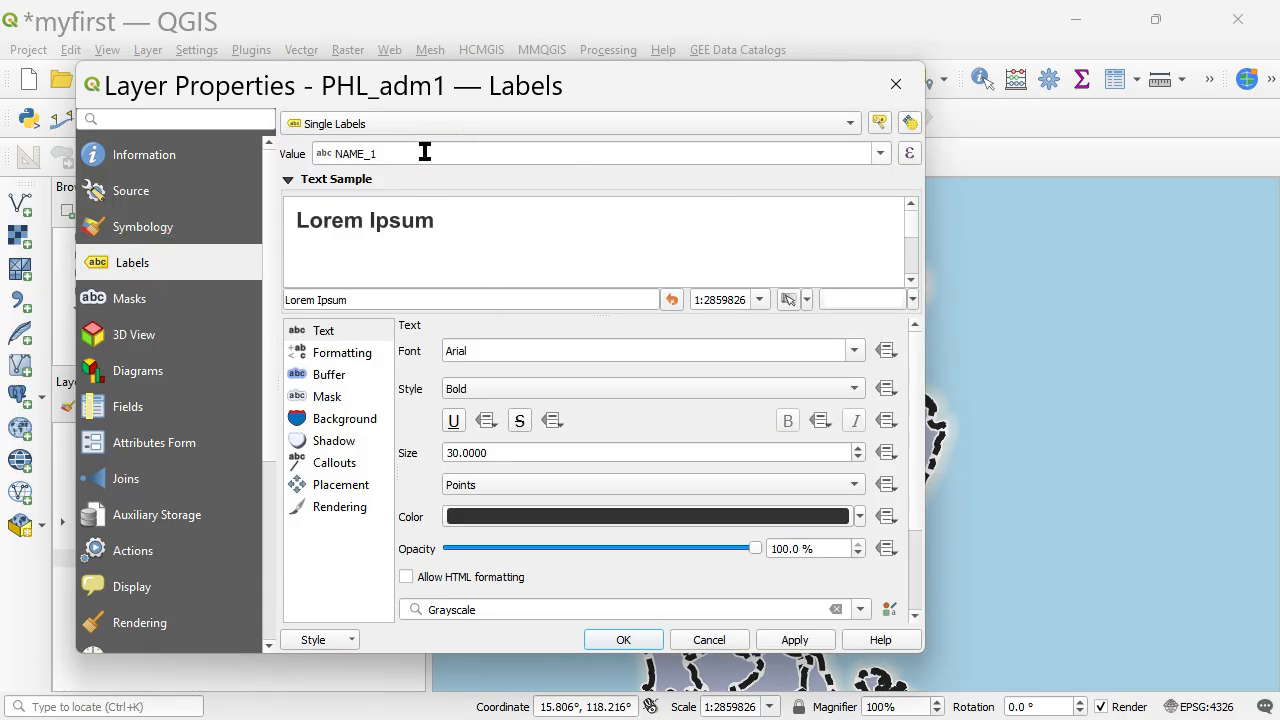
left_click(795, 639)
Set the PHL_adm1 label text size to 20 points, save the label settings, and check the print layout before returning to the project window.
left_click_drag(926, 343, 687, 362)
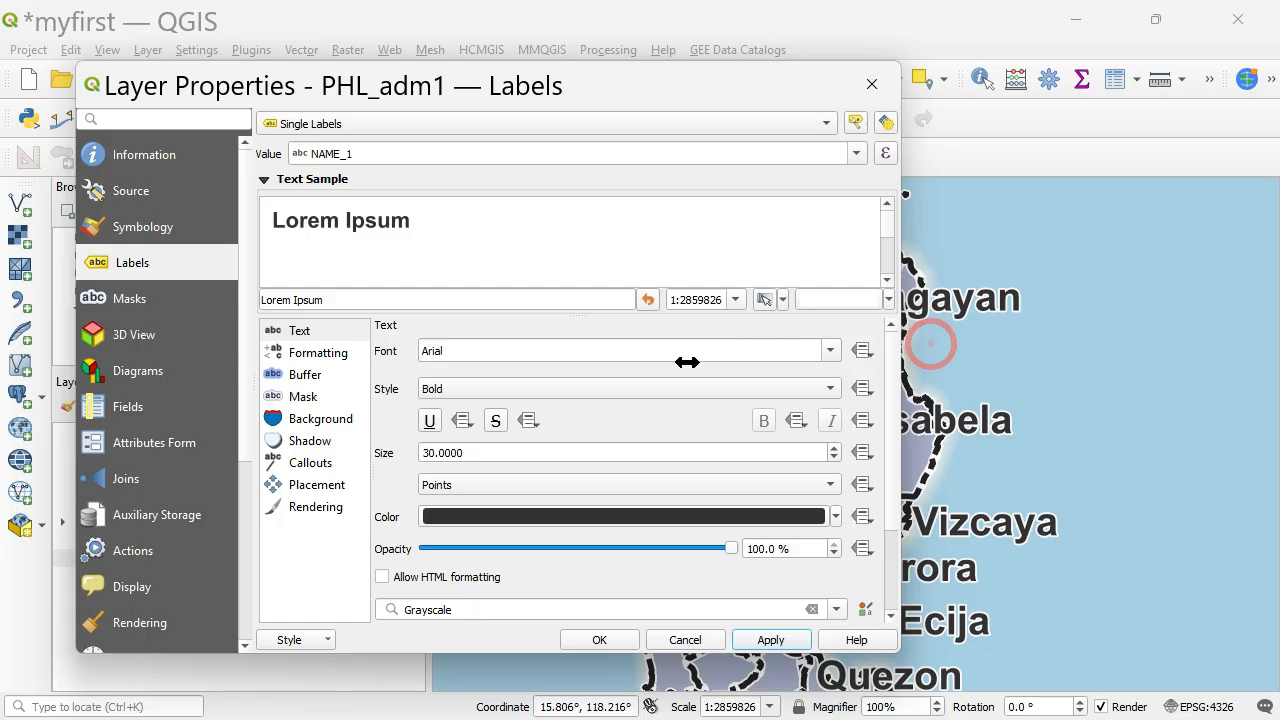
left_click_drag(699, 87, 670, 88)
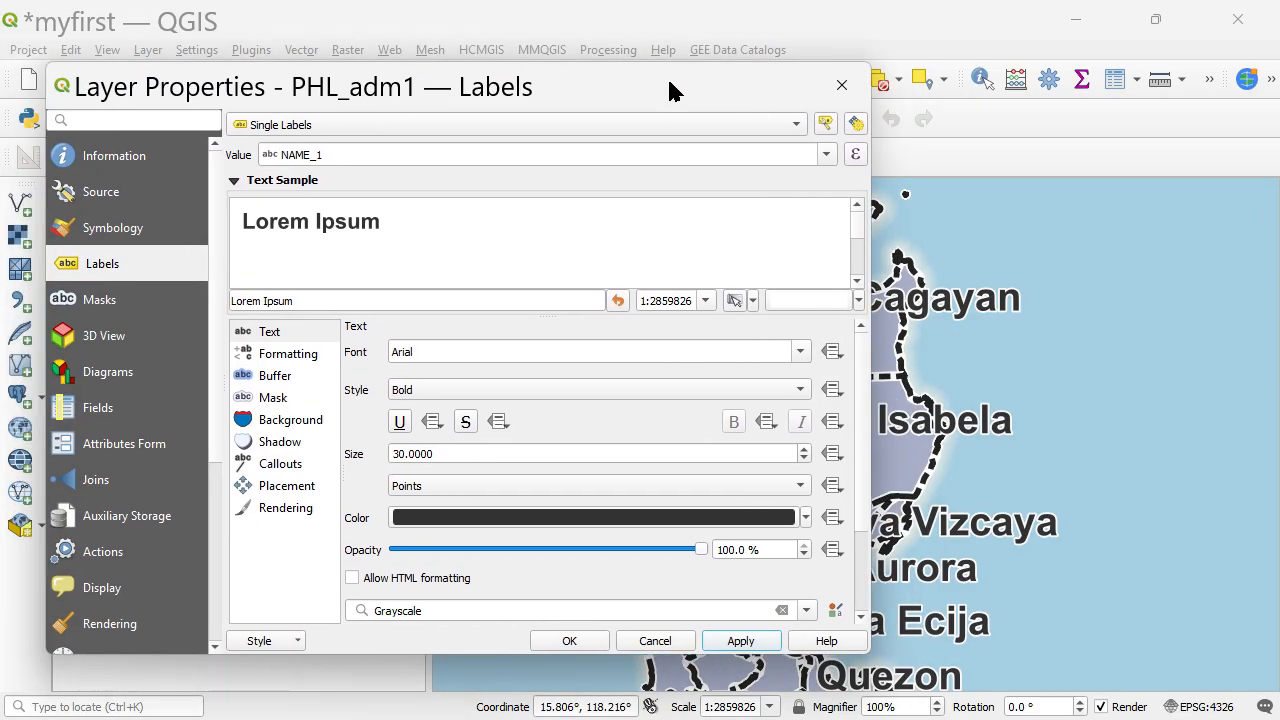
left_click(358, 332)
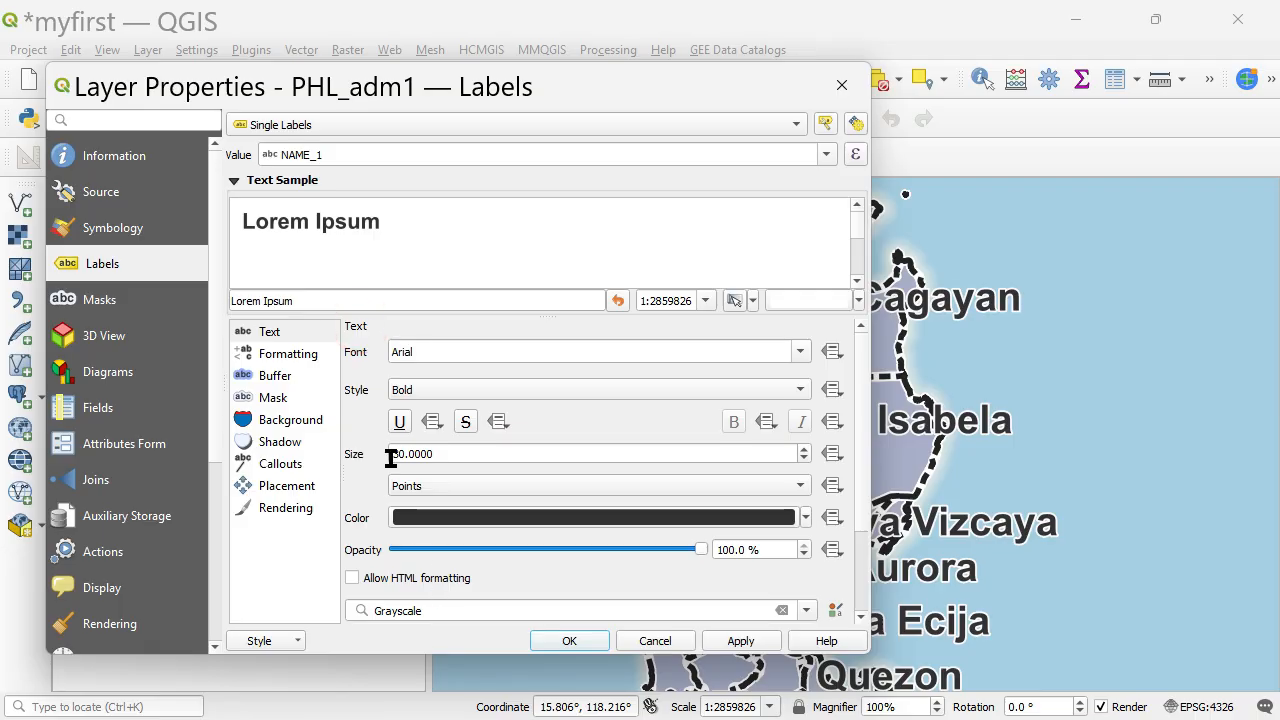
left_click(283, 330)
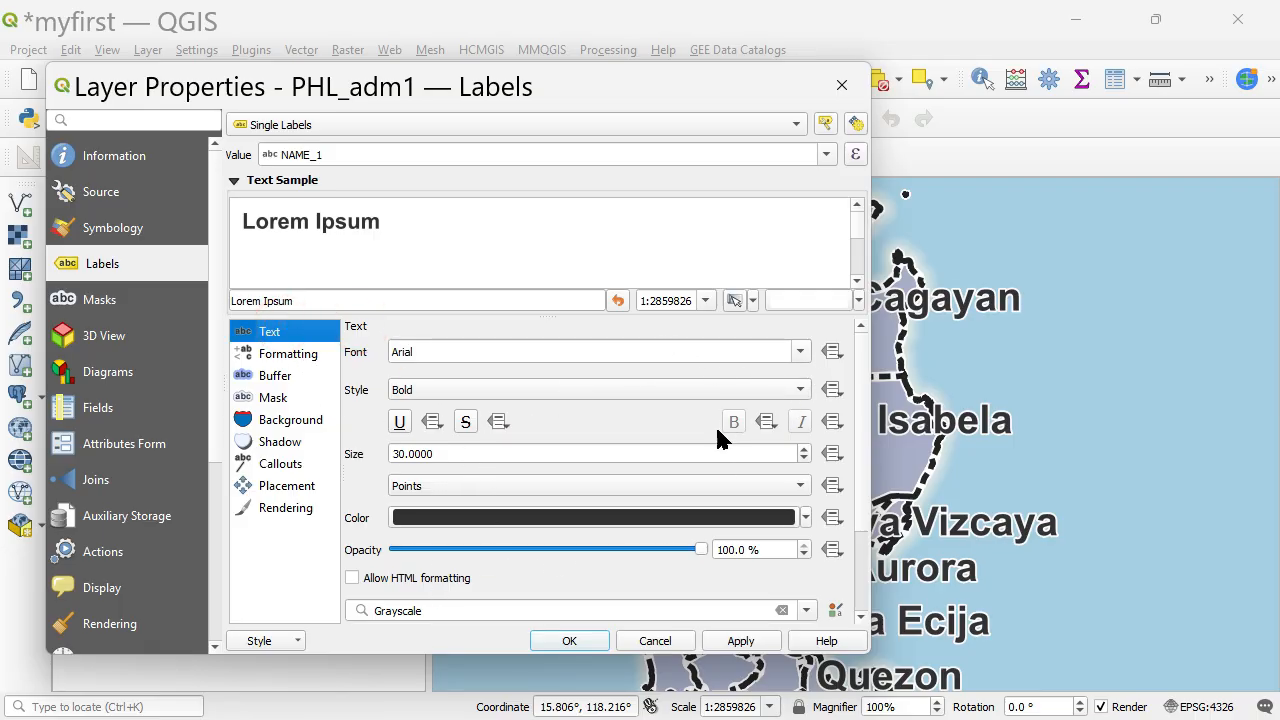
left_click_drag(876, 448, 901, 448)
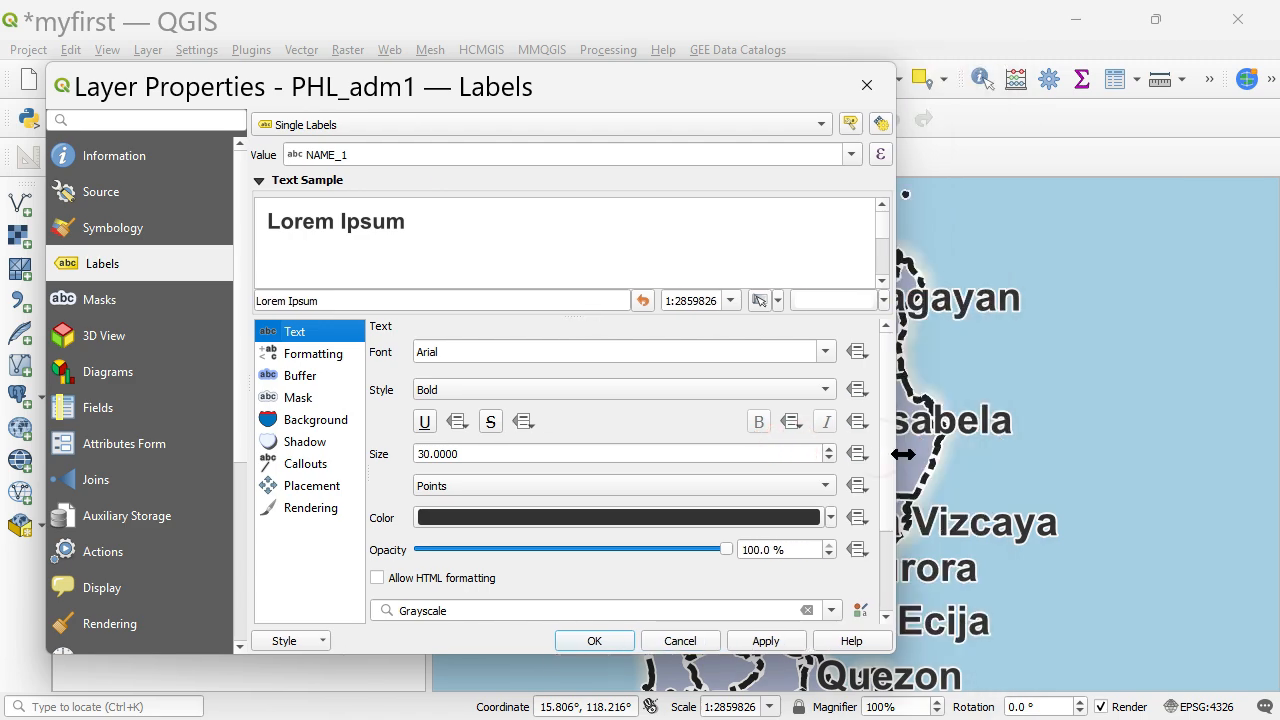
left_click(518, 454)
double_click(518, 454)
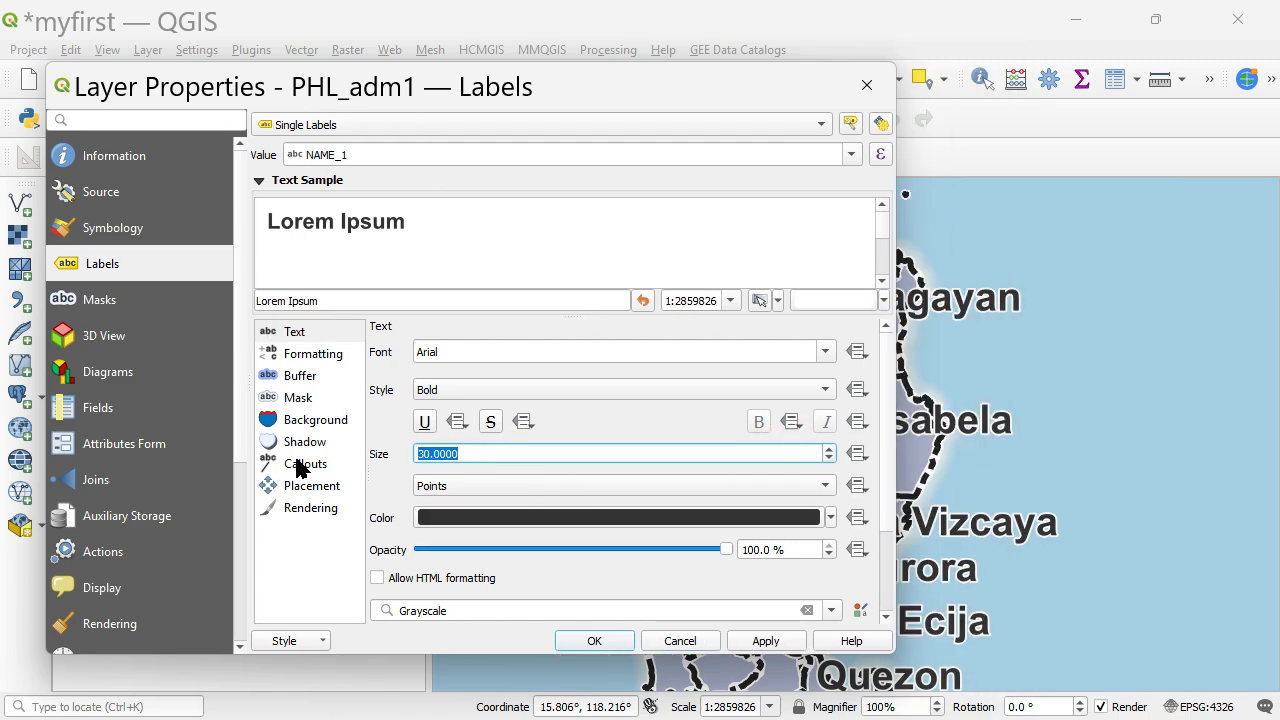
type("20")
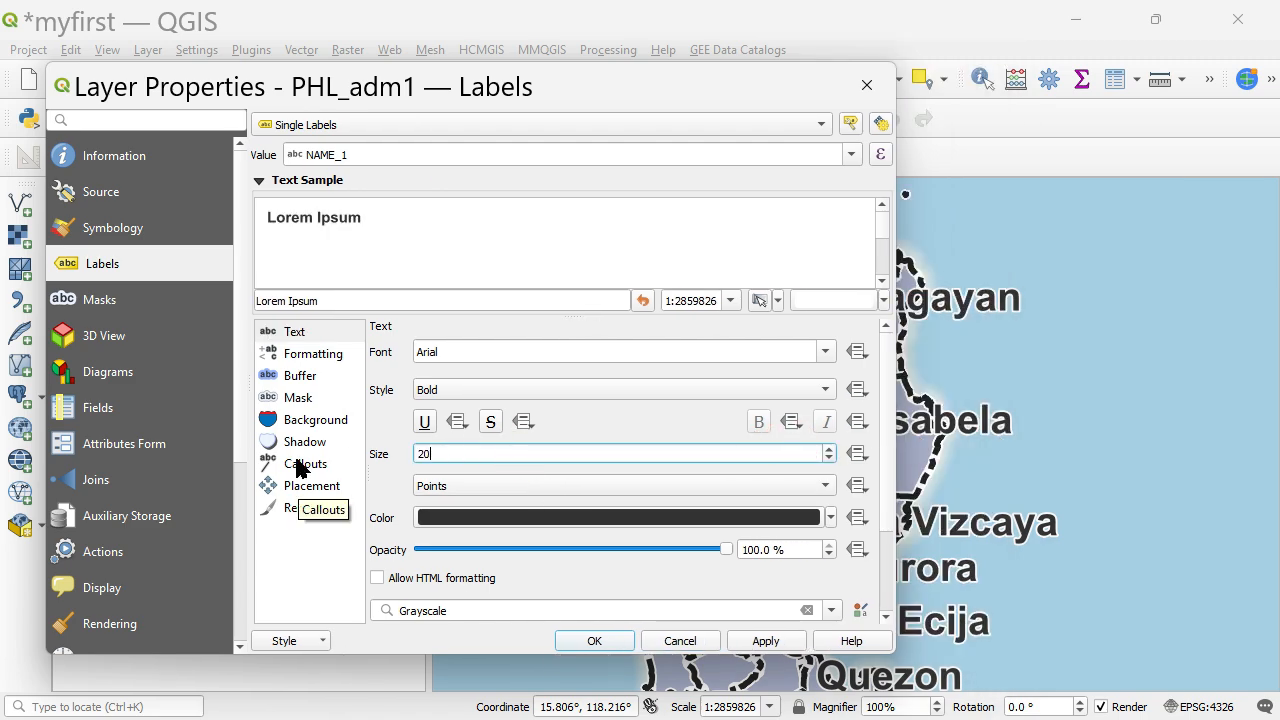
left_click(312, 374)
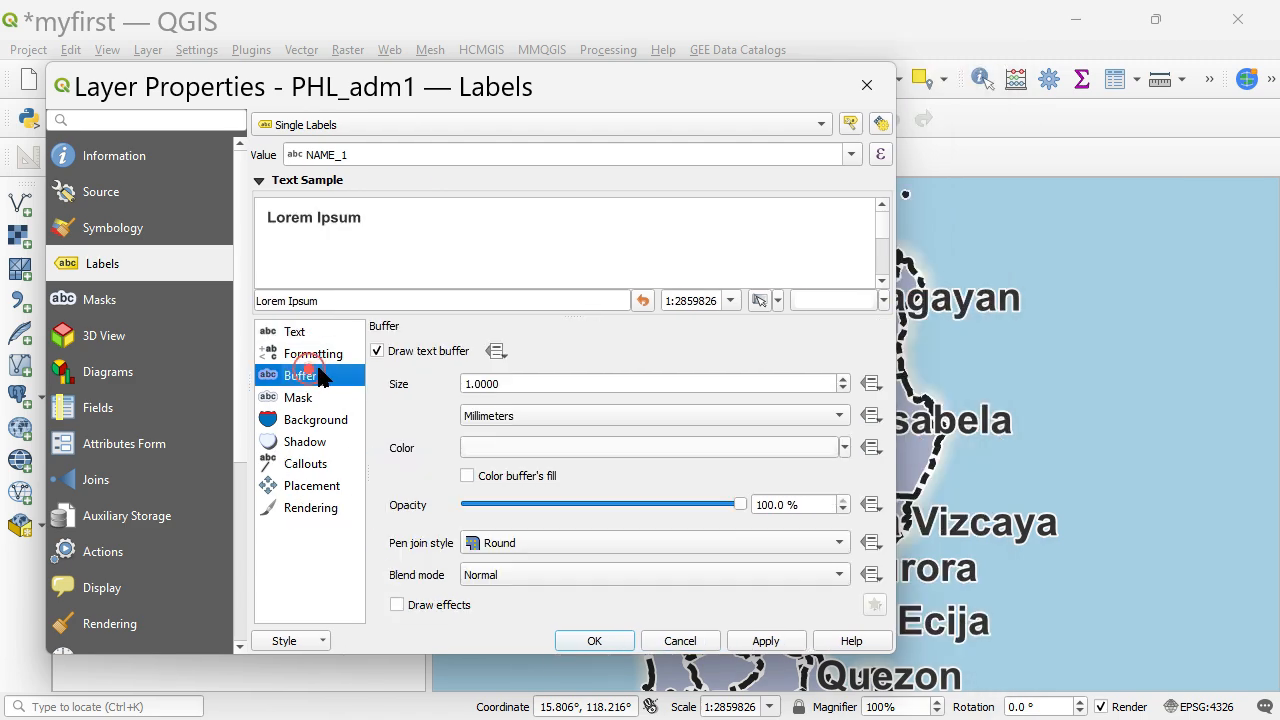
left_click(766, 644)
left_click(603, 641)
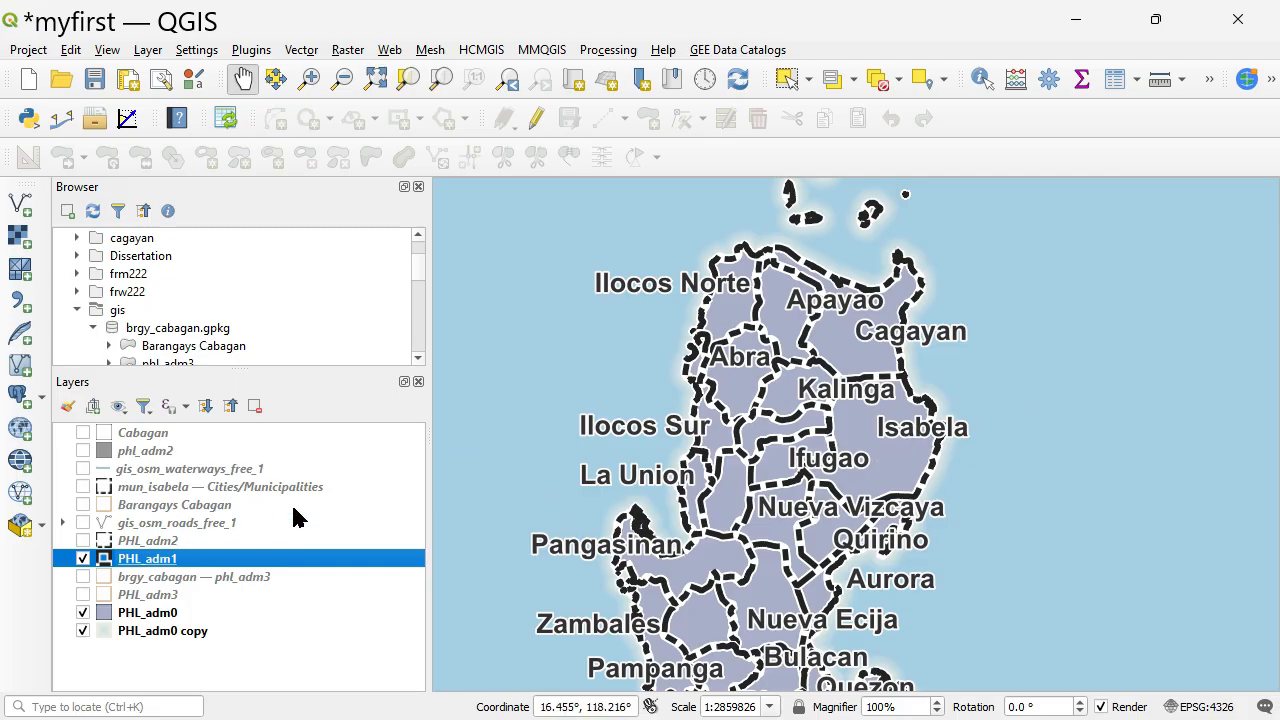
key("alt+Tab")
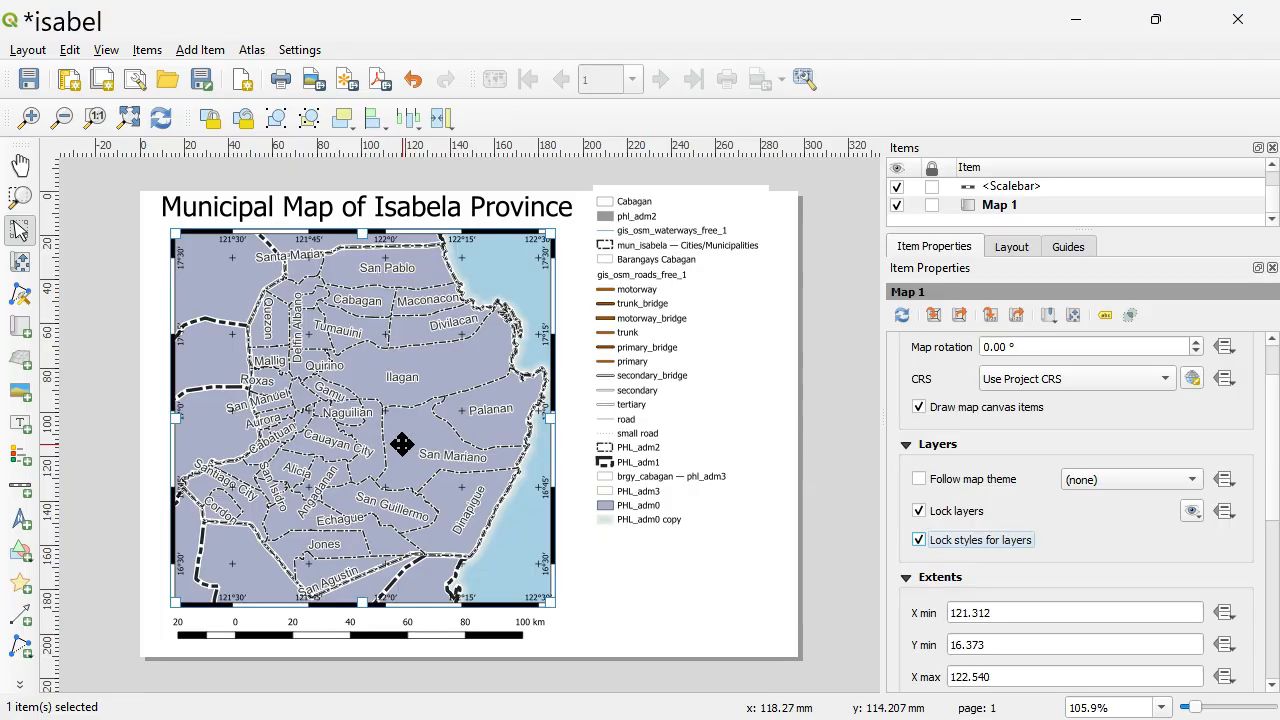
key("alt+Tab")
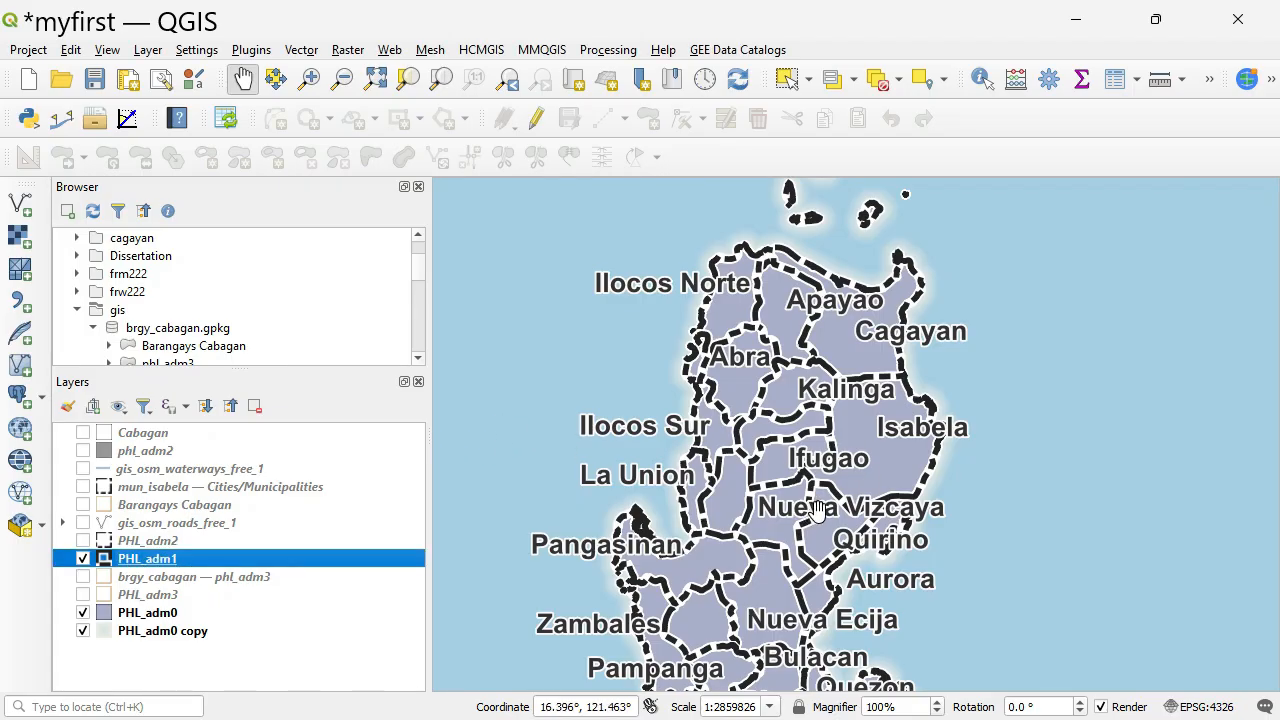
Switch to the isabel print layout and add a second map in the empty space below the legend.
key("alt+Tab")
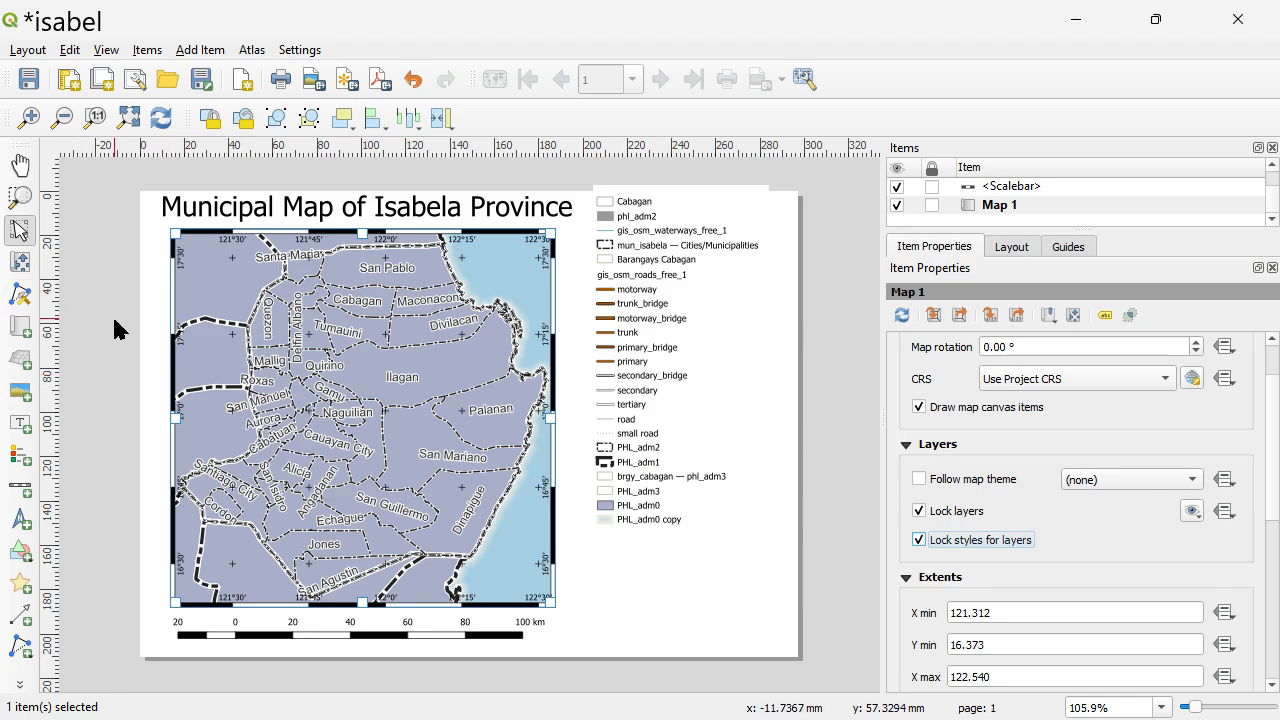
left_click(19, 330)
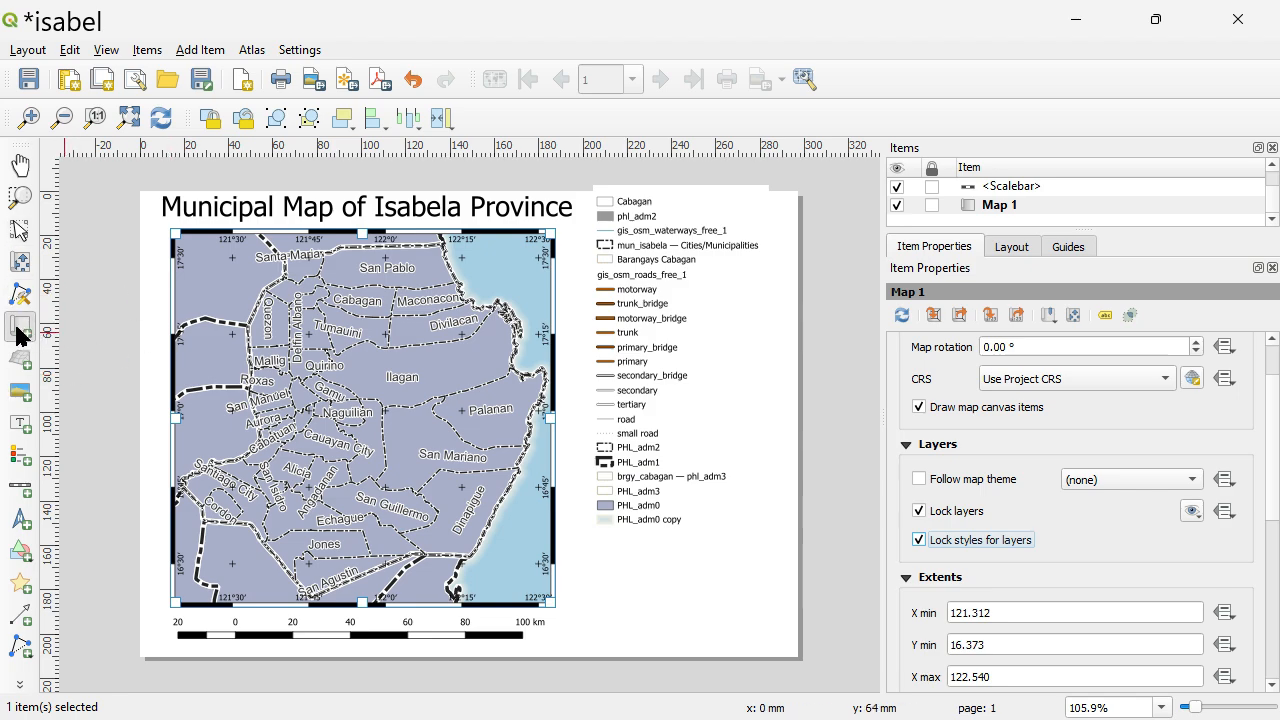
left_click_drag(594, 528, 775, 643)
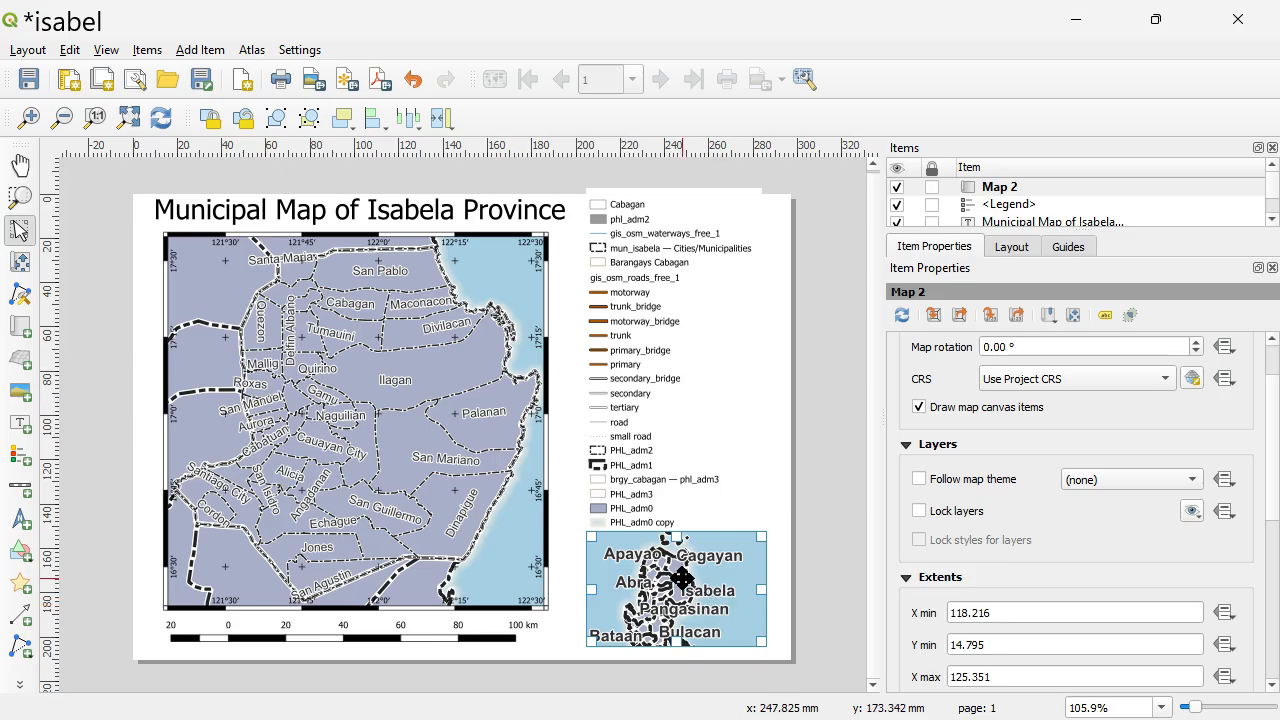
Return to the QGIS project window and set the PHL_adm1 label text size to 15 points, applying the change.
key("alt+Tab")
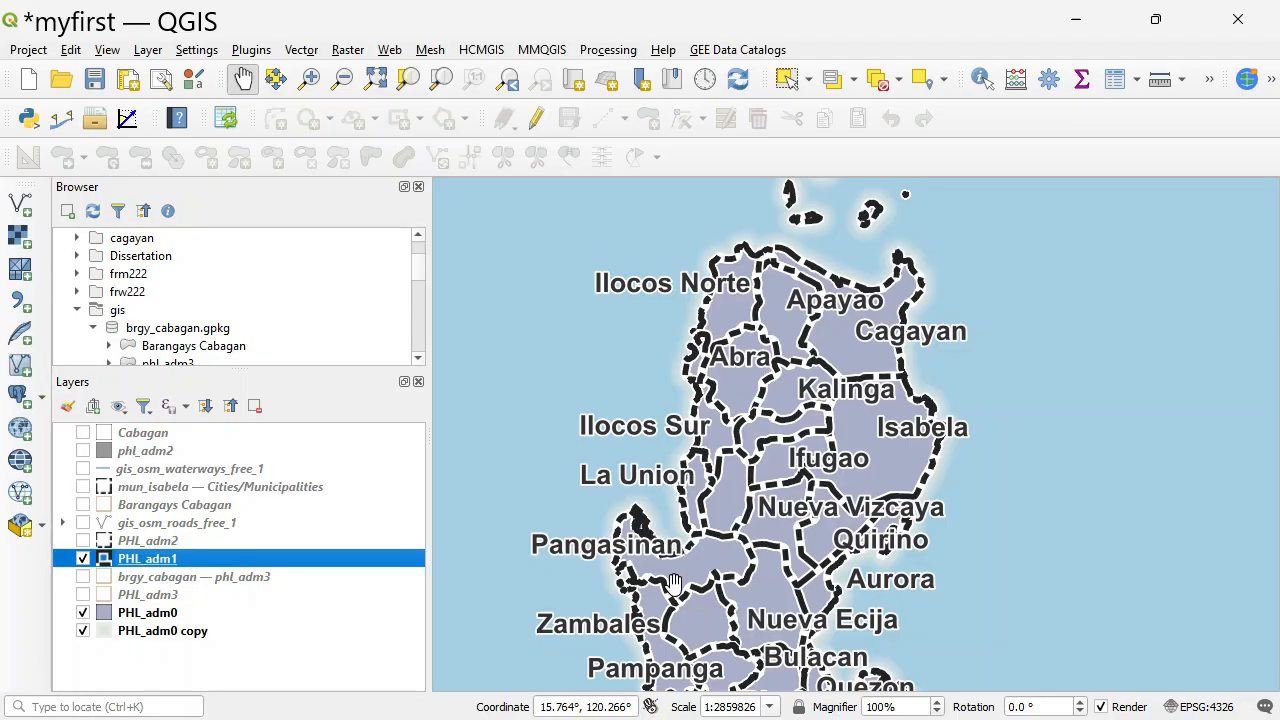
double_click(170, 562)
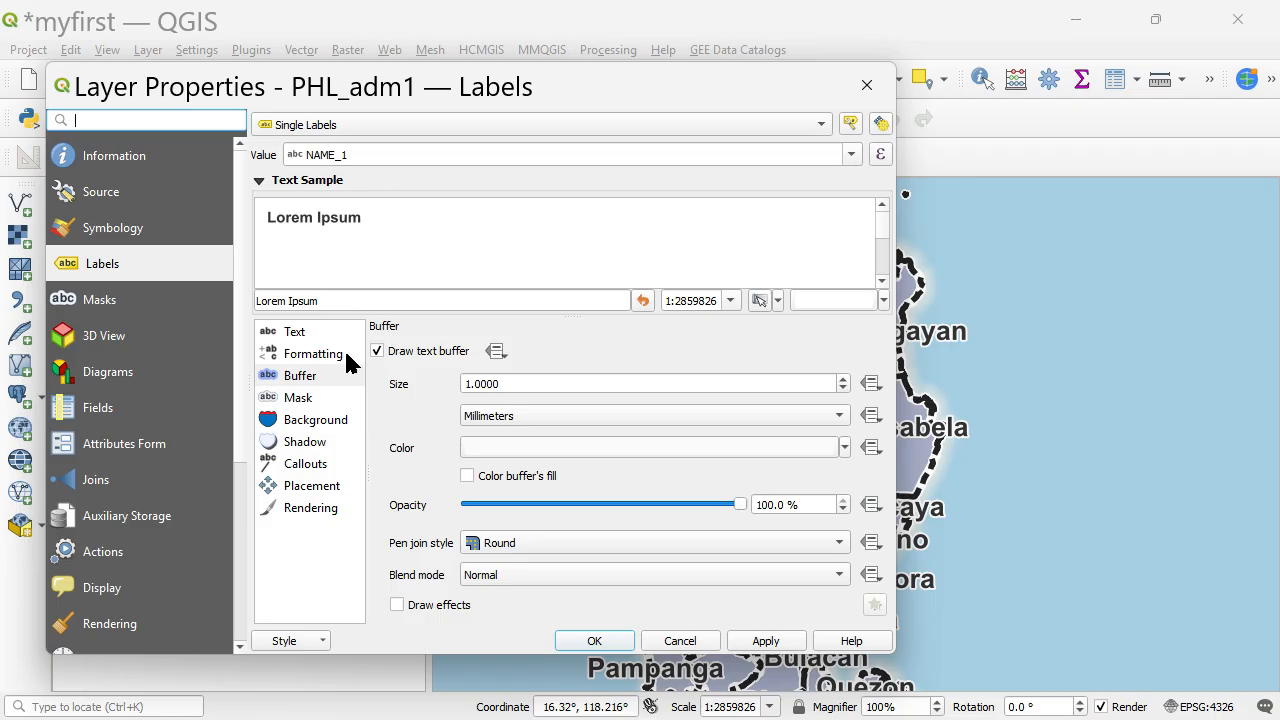
left_click(304, 335)
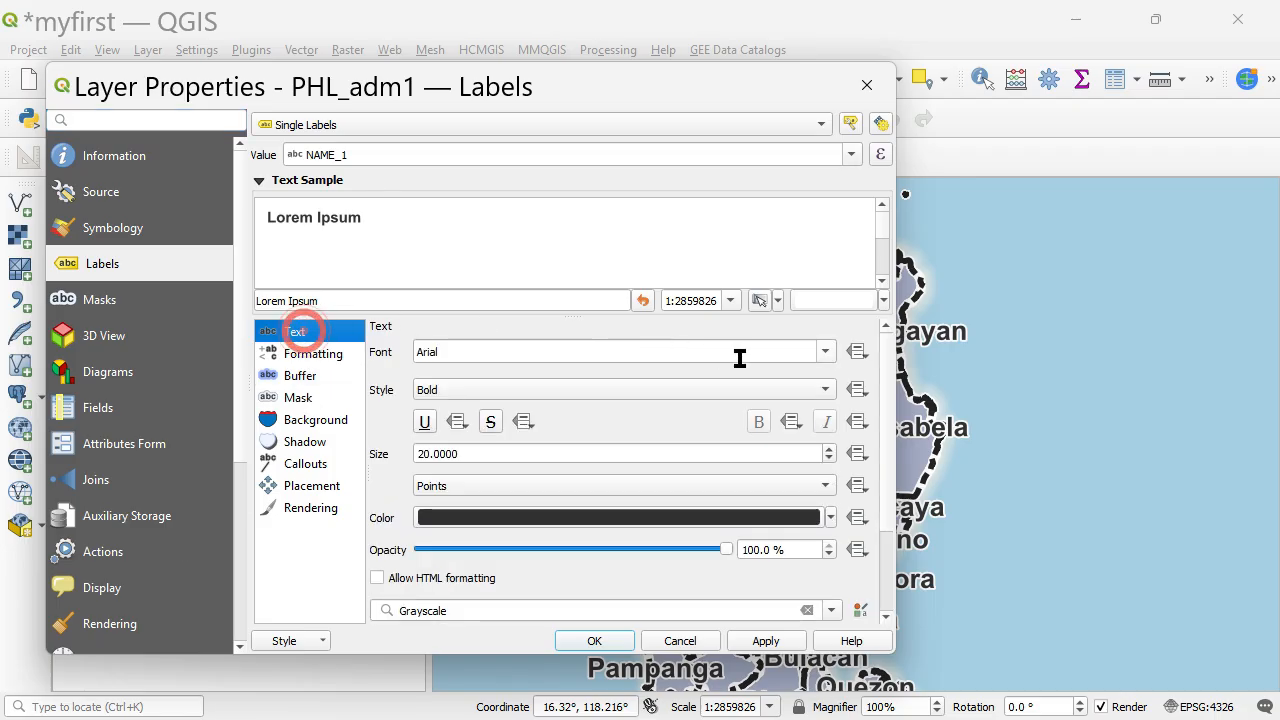
double_click(531, 449)
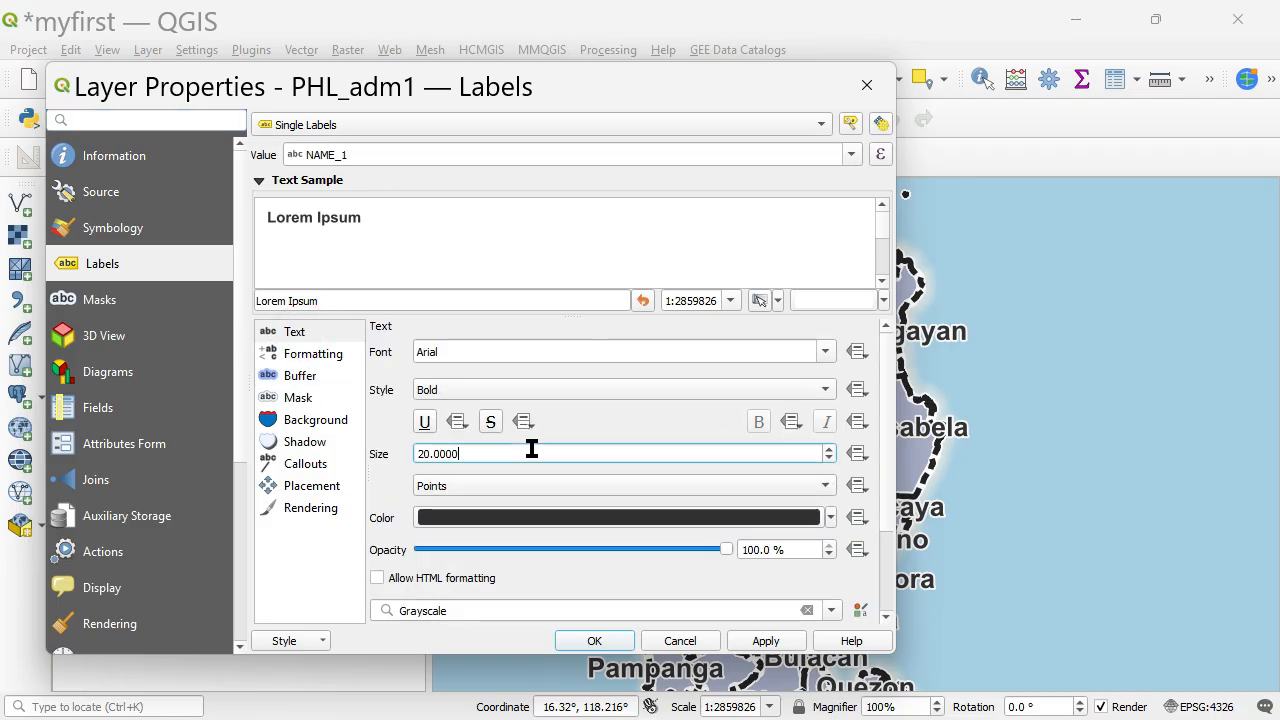
type("15")
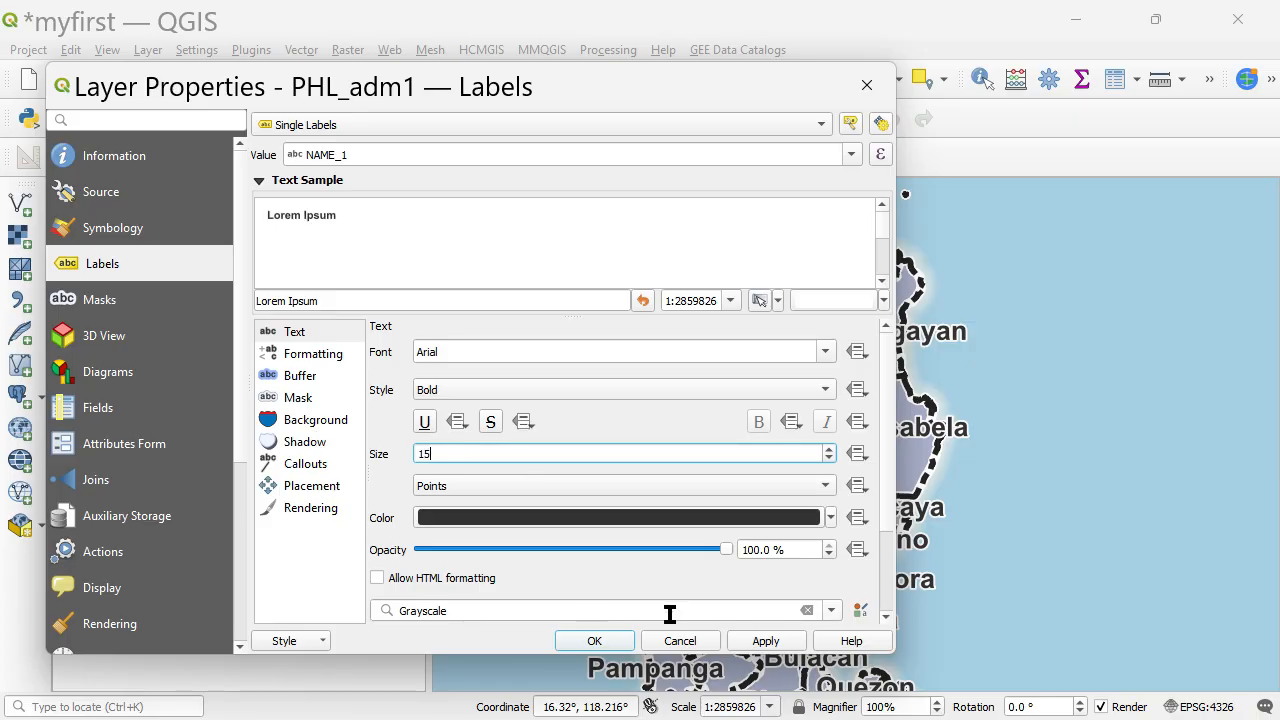
left_click(776, 638)
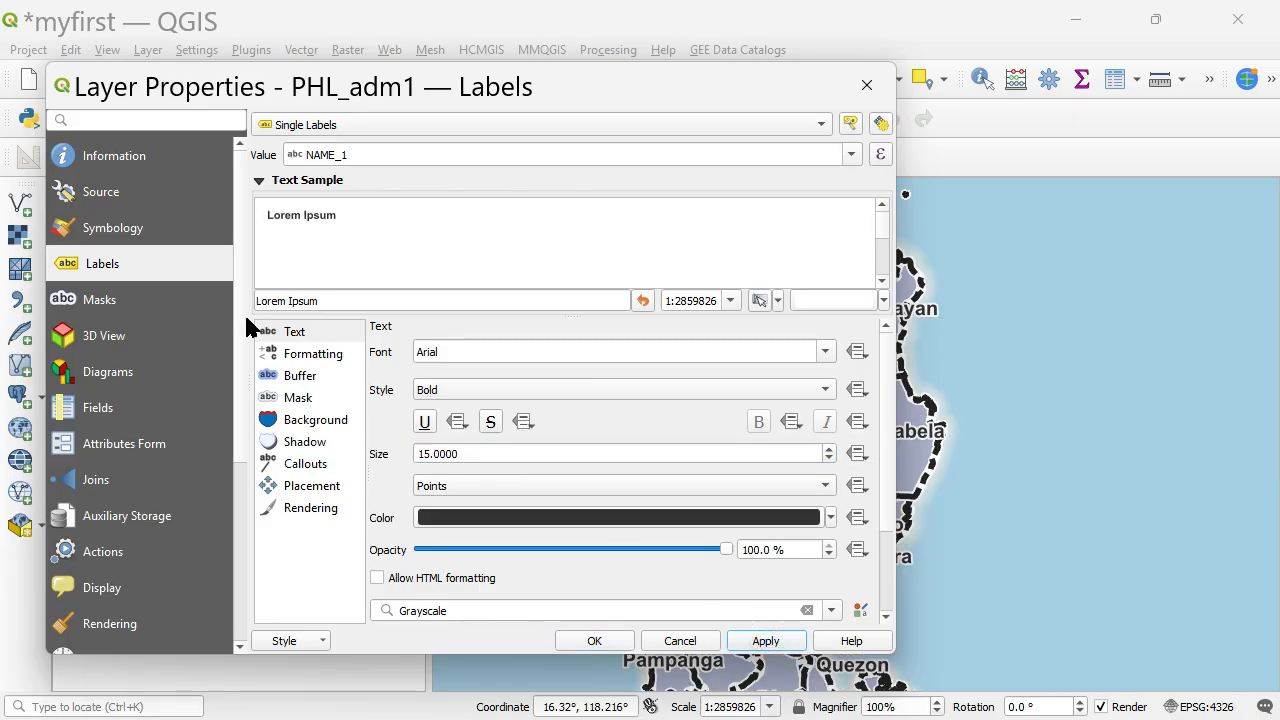
Edit the PHL_adm1 symbology rule and reduce the stroke width of its black dash-dot-dot outline.
left_click(135, 233)
double_click(428, 172)
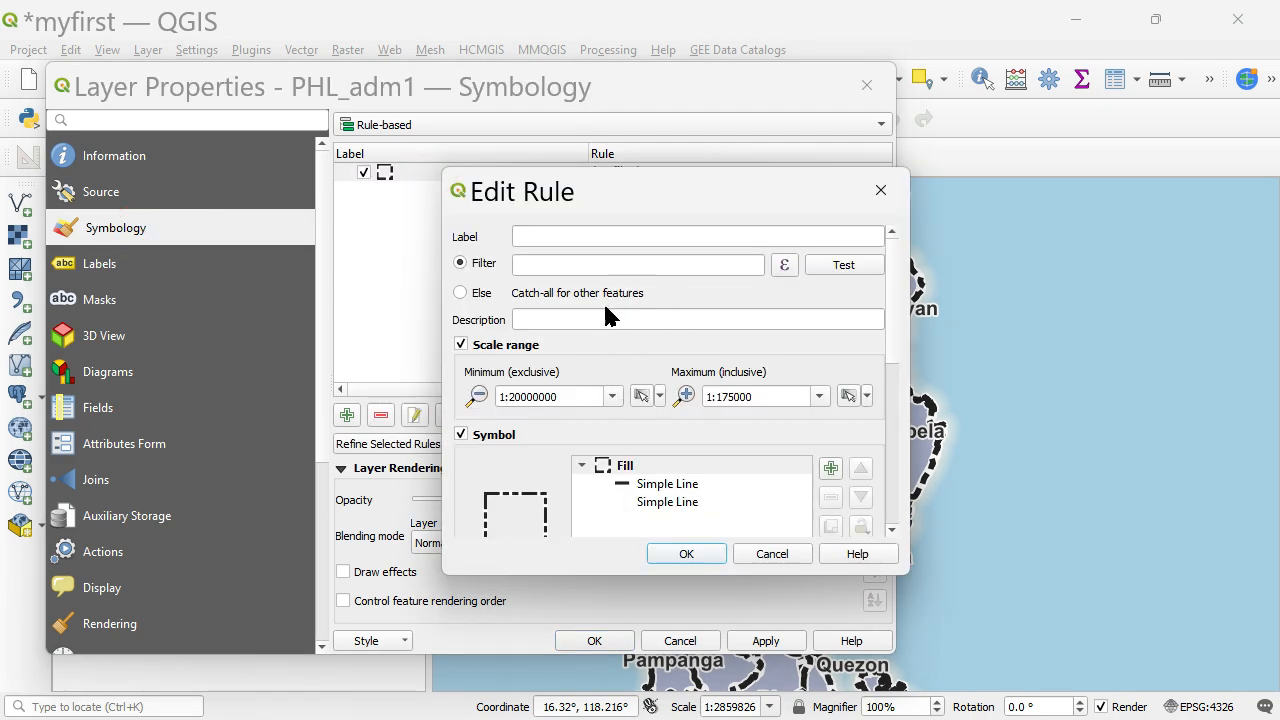
left_click(686, 486)
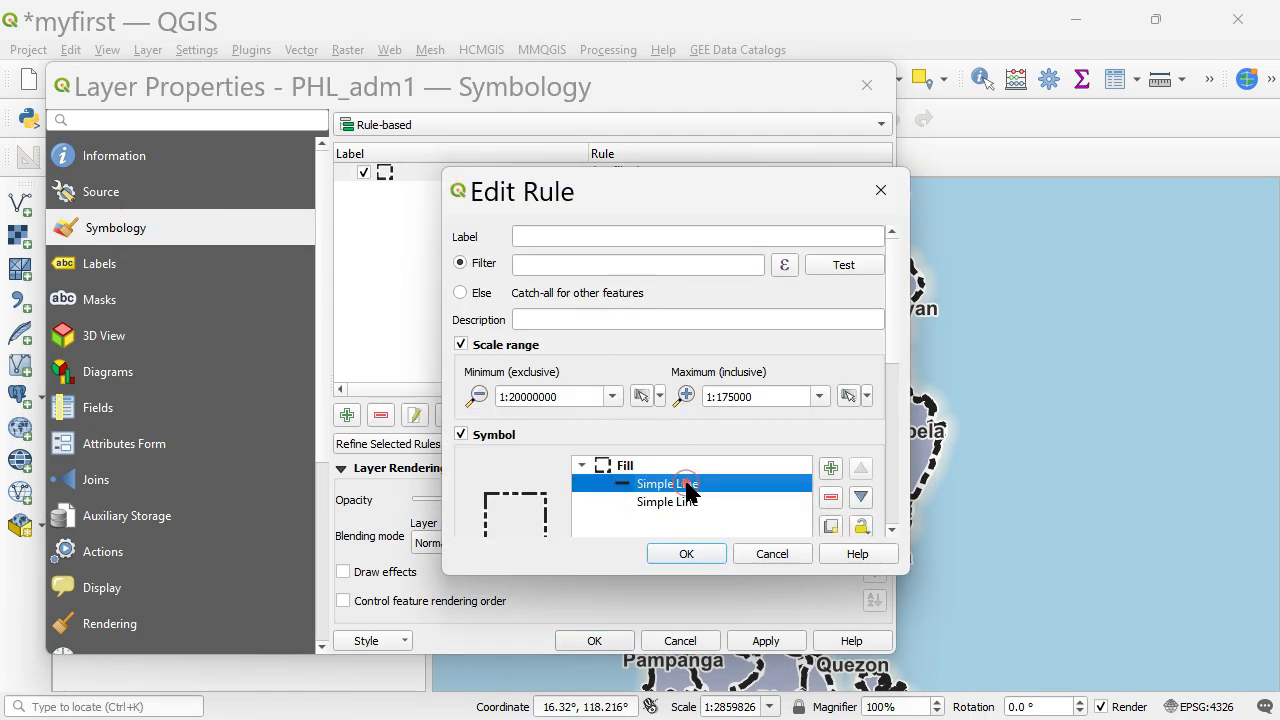
left_click(891, 337)
scroll(896, 372, "down", 1)
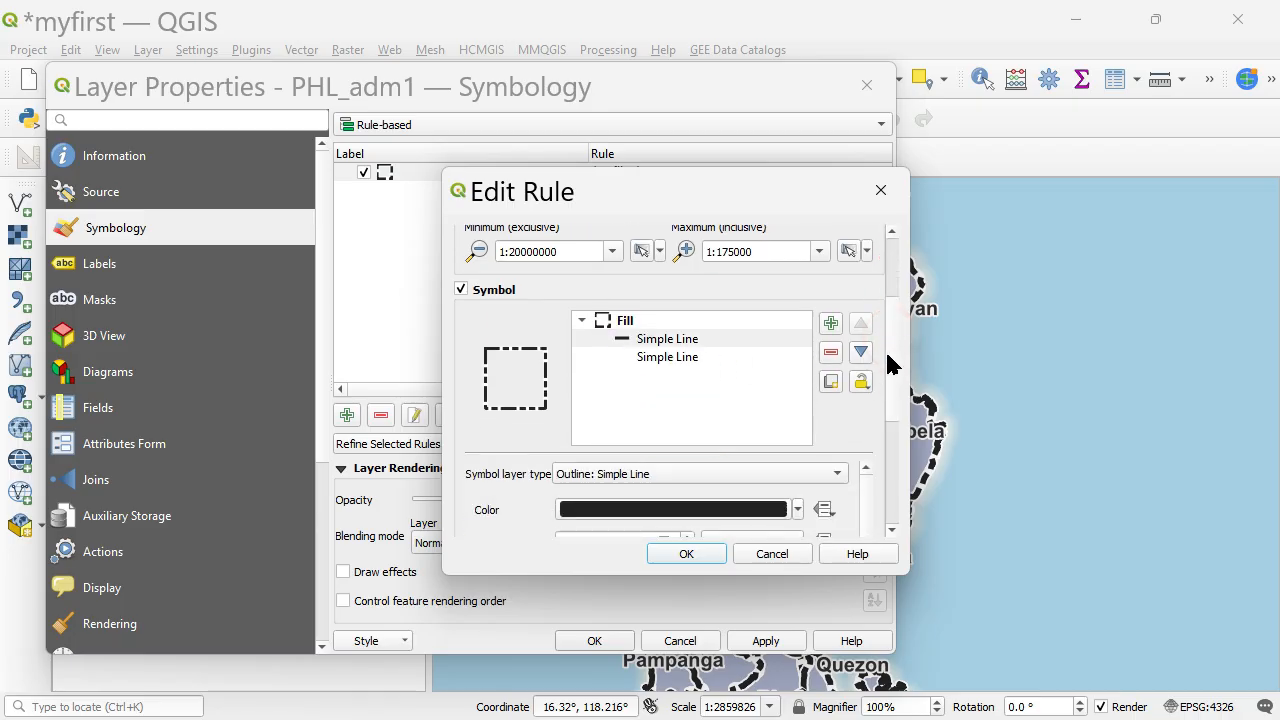
left_click(889, 360)
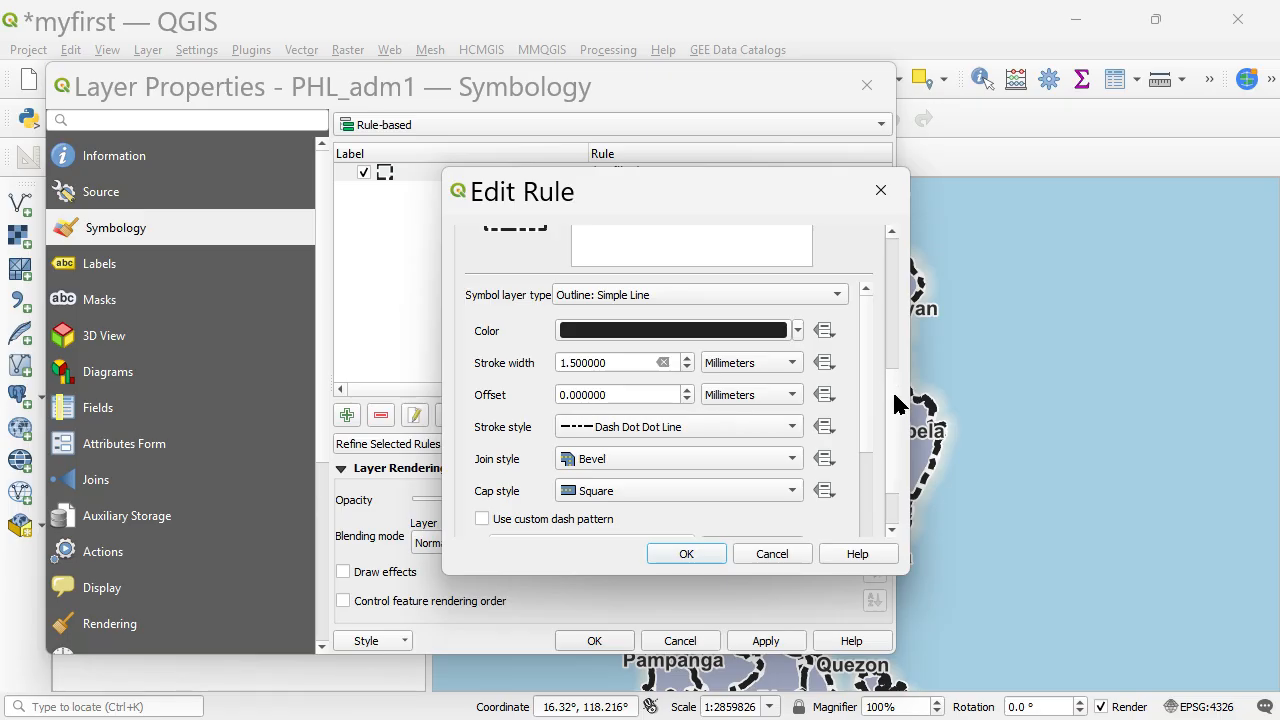
mouse_move(896, 404)
left_mouse_down()
mouse_move(896, 354)
mouse_move(893, 440)
mouse_move(896, 321)
mouse_move(894, 426)
left_mouse_up()
left_click(652, 324)
left_click(686, 367)
left_click(686, 367)
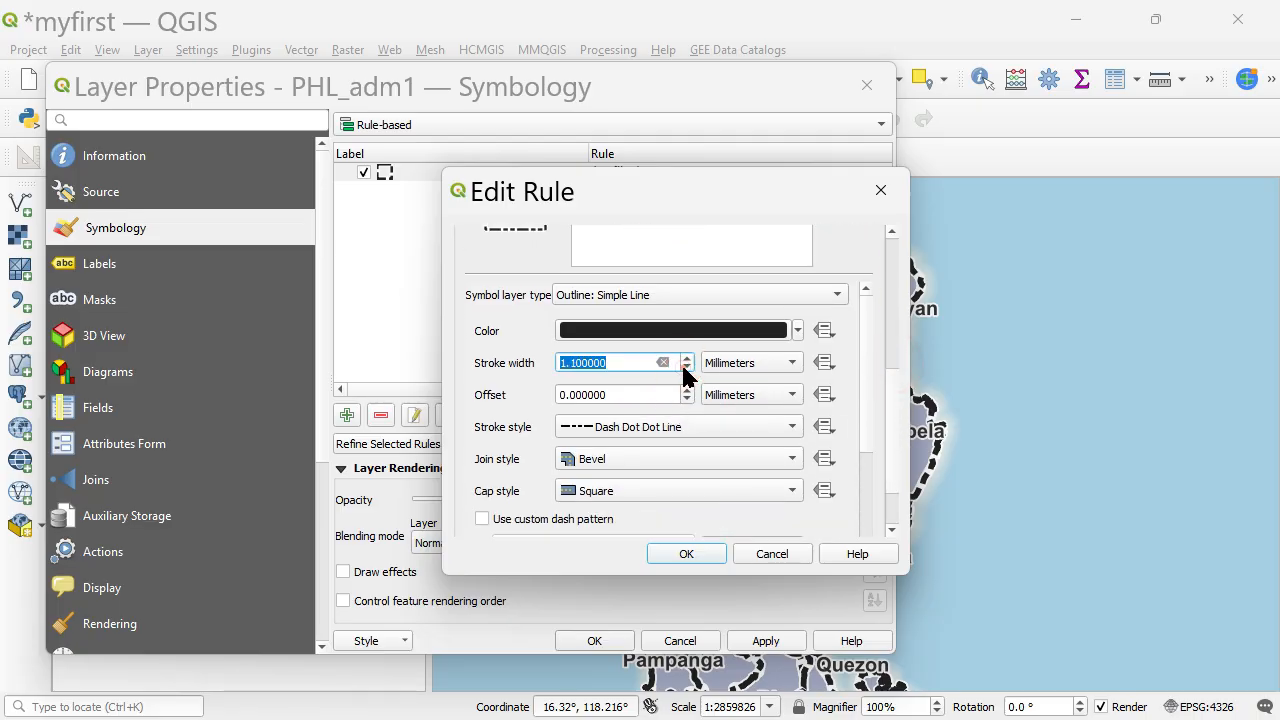
left_click(686, 368)
left_click(686, 368)
Set the stroke width of the rule's white solid outline to 1.5 mm and save the PHL_adm1 layer properties.
scroll(640, 350, "up", 2)
left_click(650, 298)
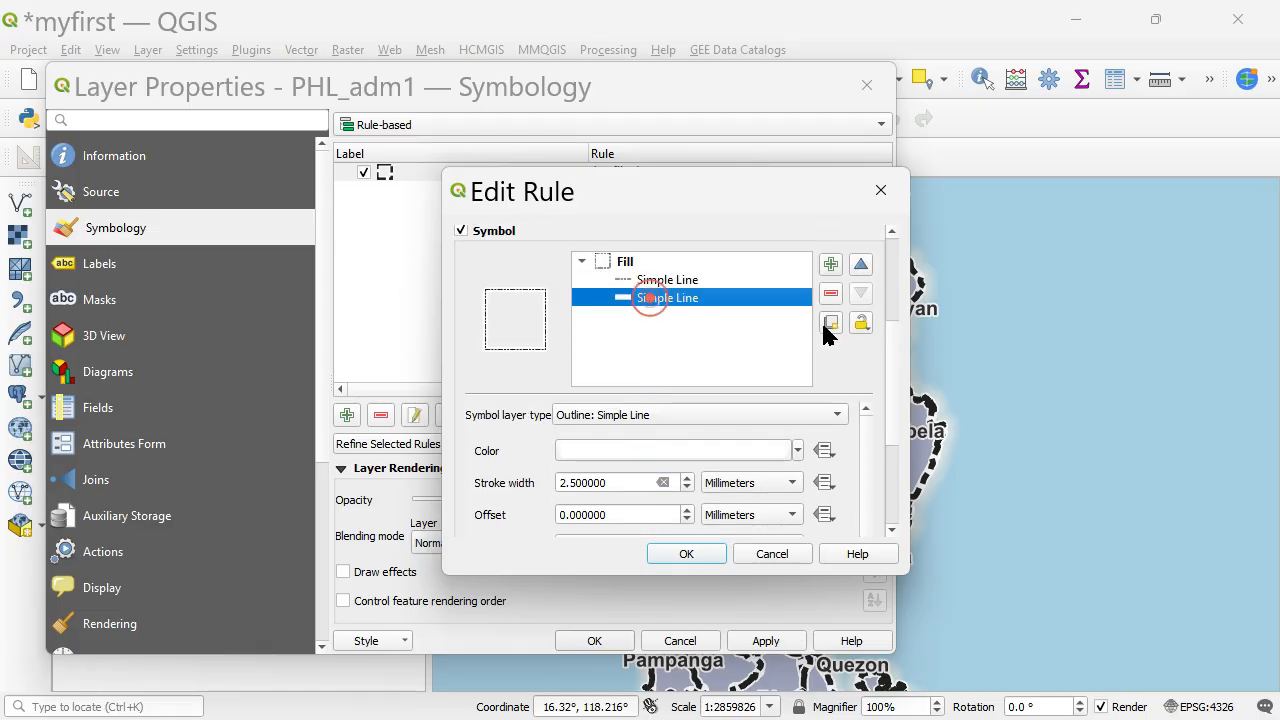
left_click(890, 340)
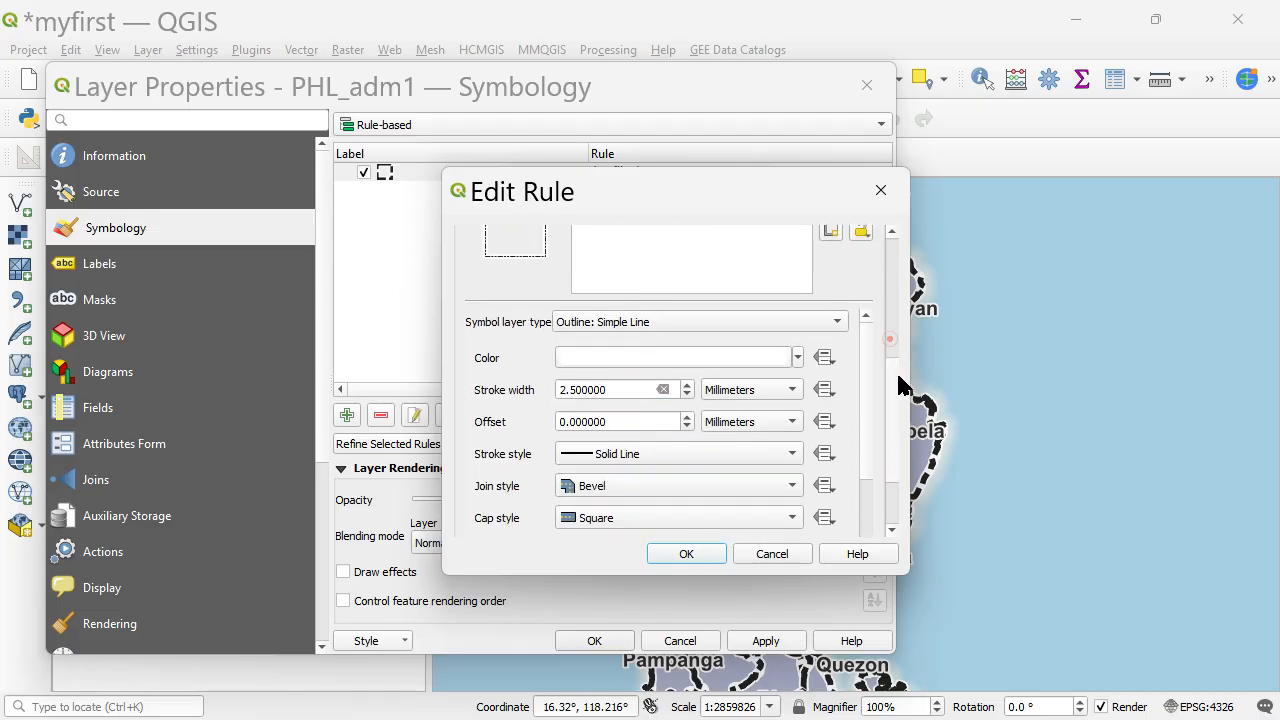
left_click(686, 389)
left_click(686, 389)
left_click(686, 389)
left_click(686, 389)
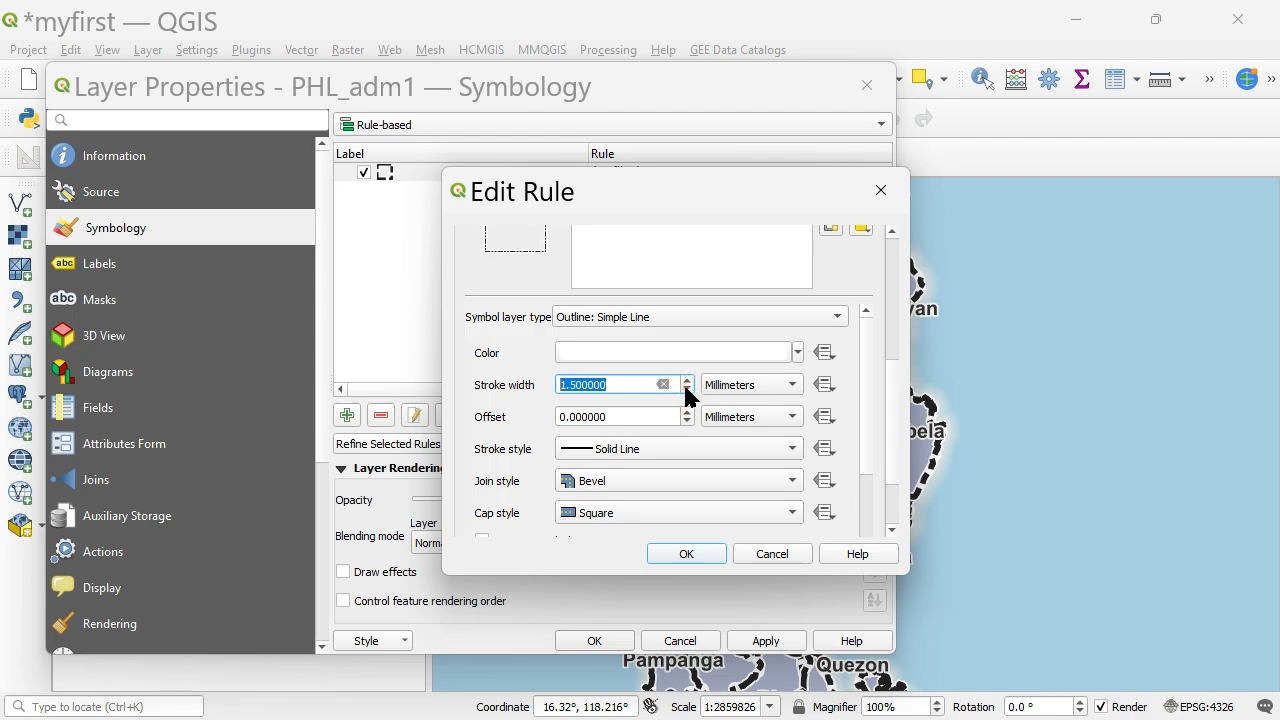
left_click(688, 553)
left_click(762, 640)
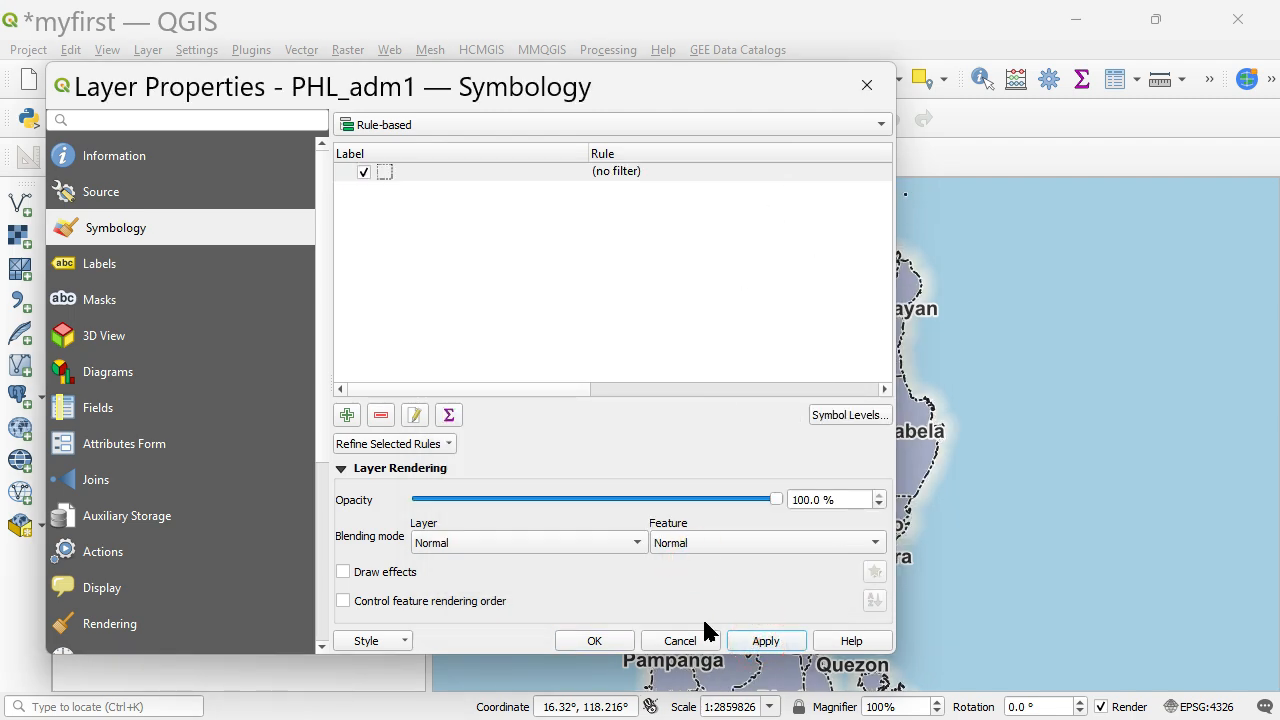
left_click(594, 641)
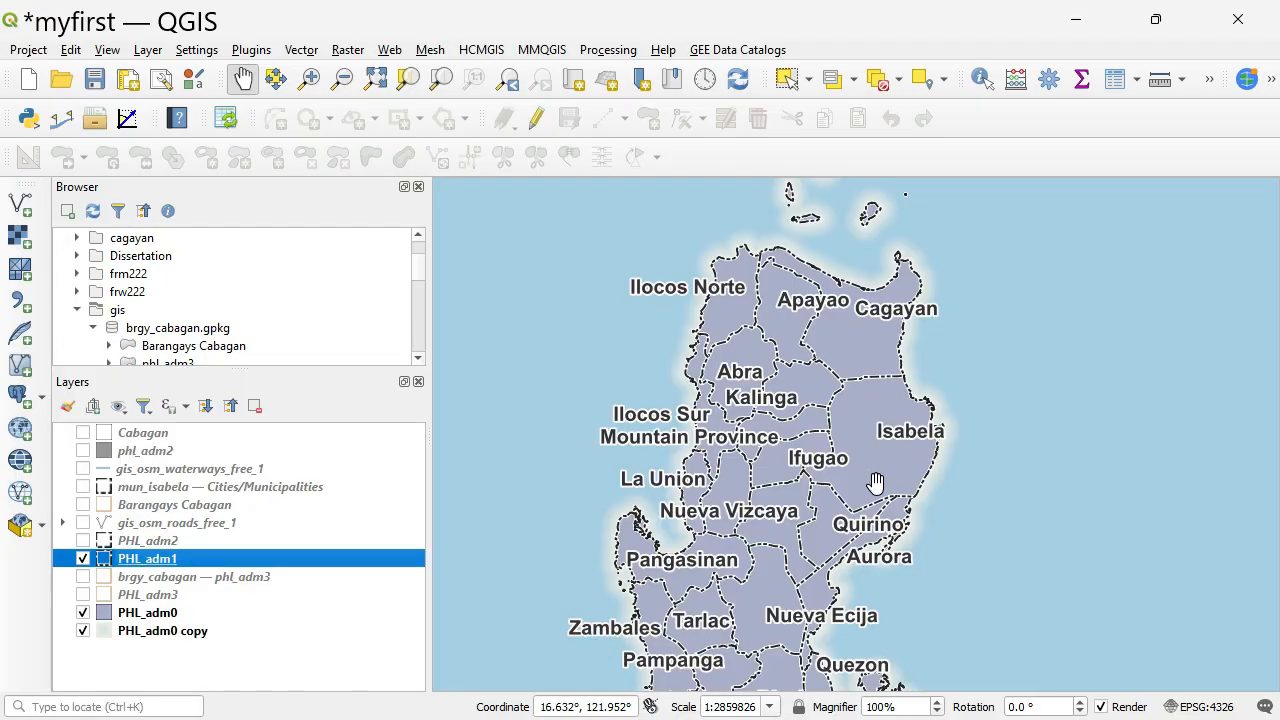
Switch back to the isabel print layout and refresh the inset province map with the updated PHL_adm1 style.
key("alt+Tab")
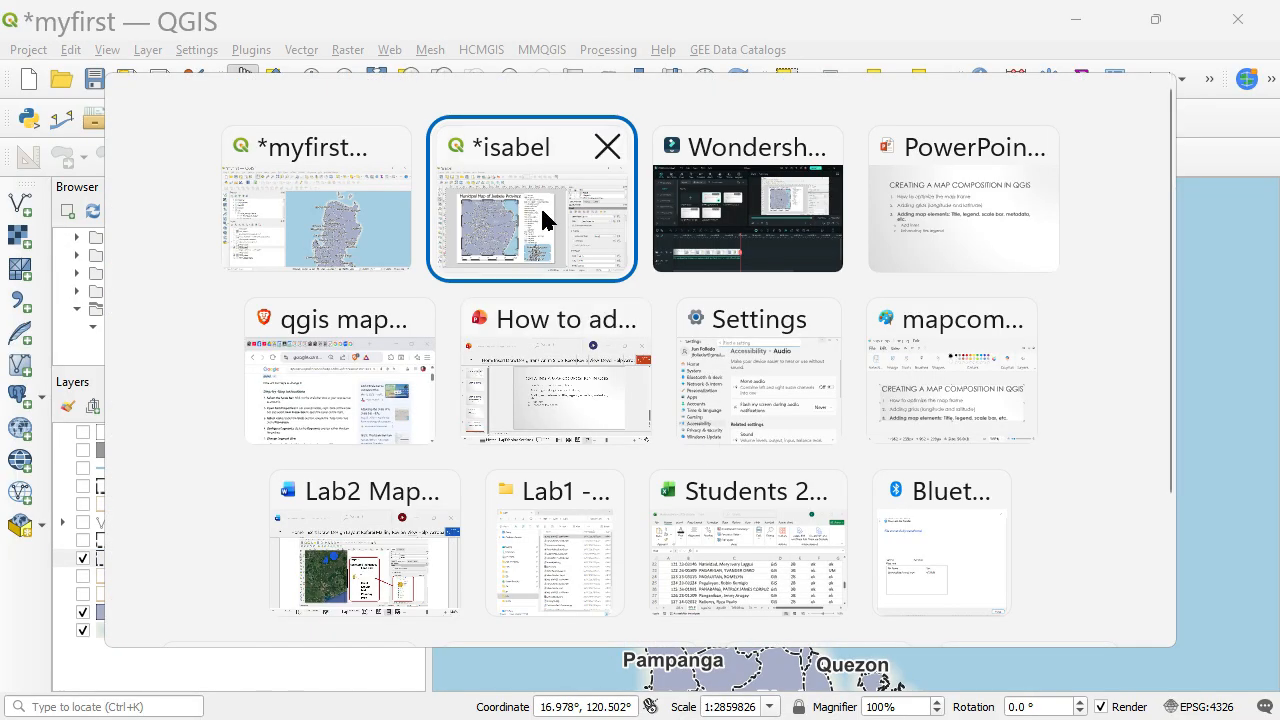
left_click(543, 219)
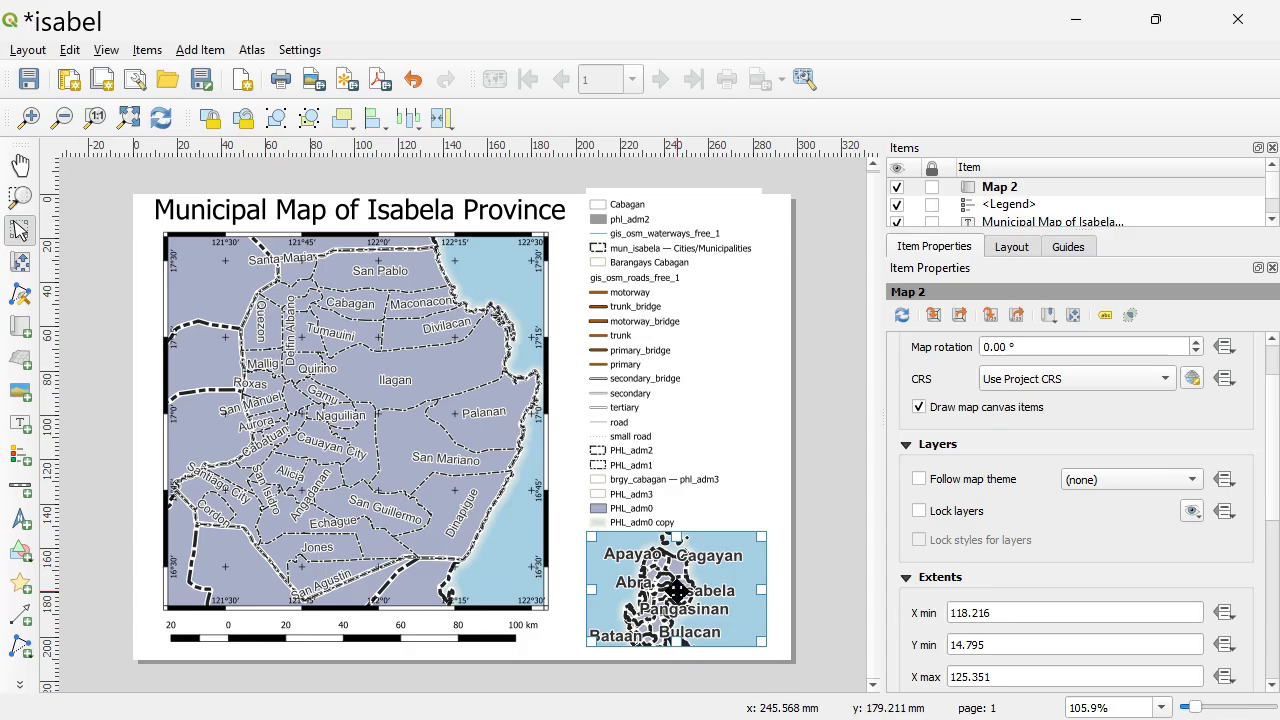
left_click(918, 407)
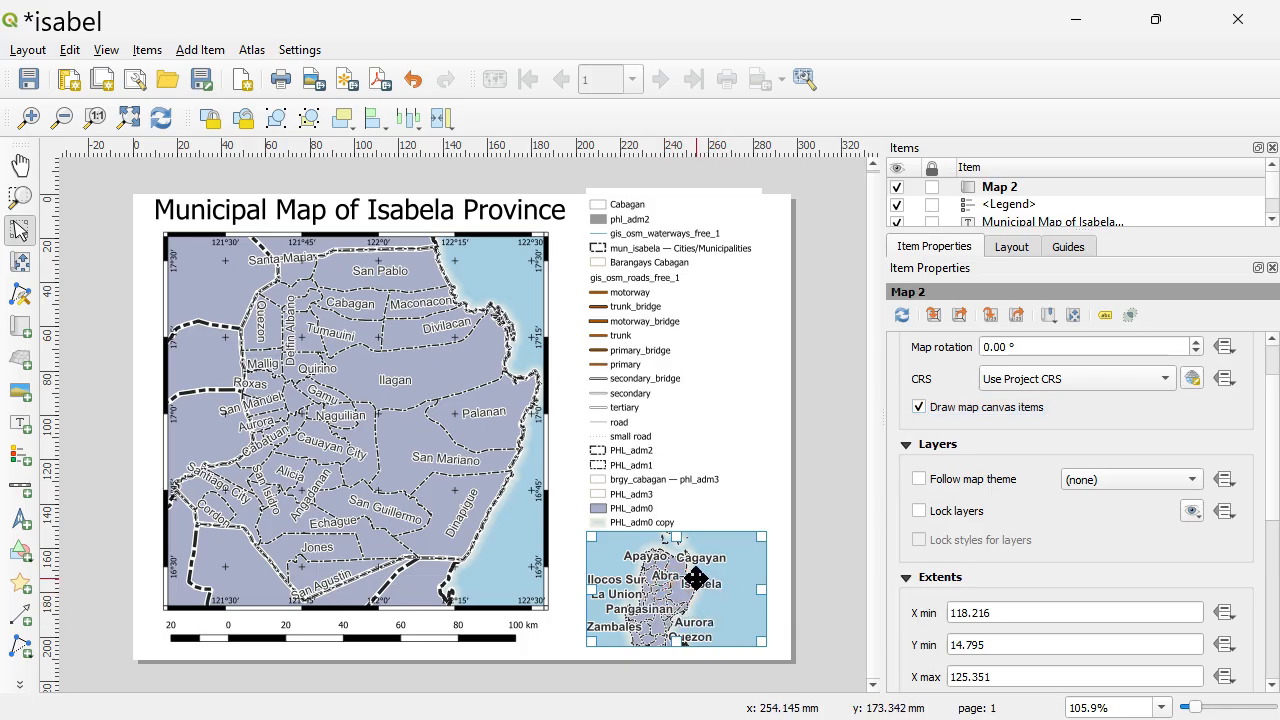
left_click(705, 580)
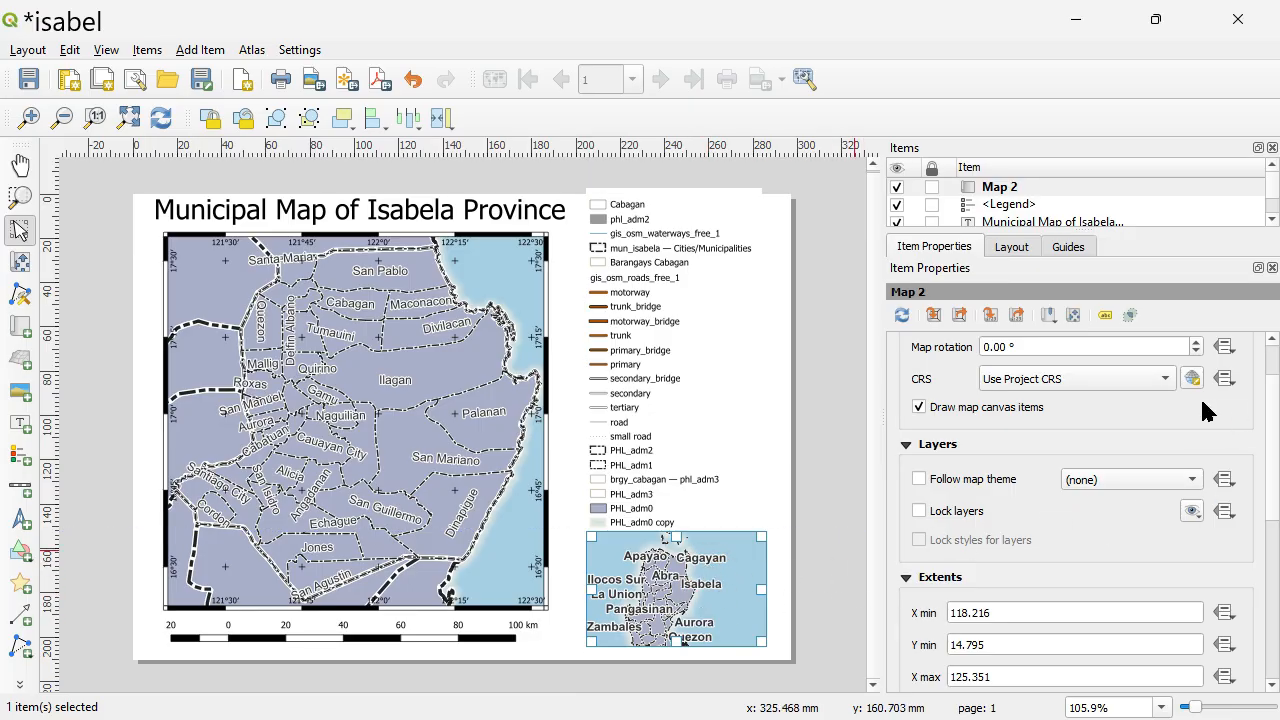
Add a grid to the inset map, Map 2, and open its grid properties.
left_click(1270, 425)
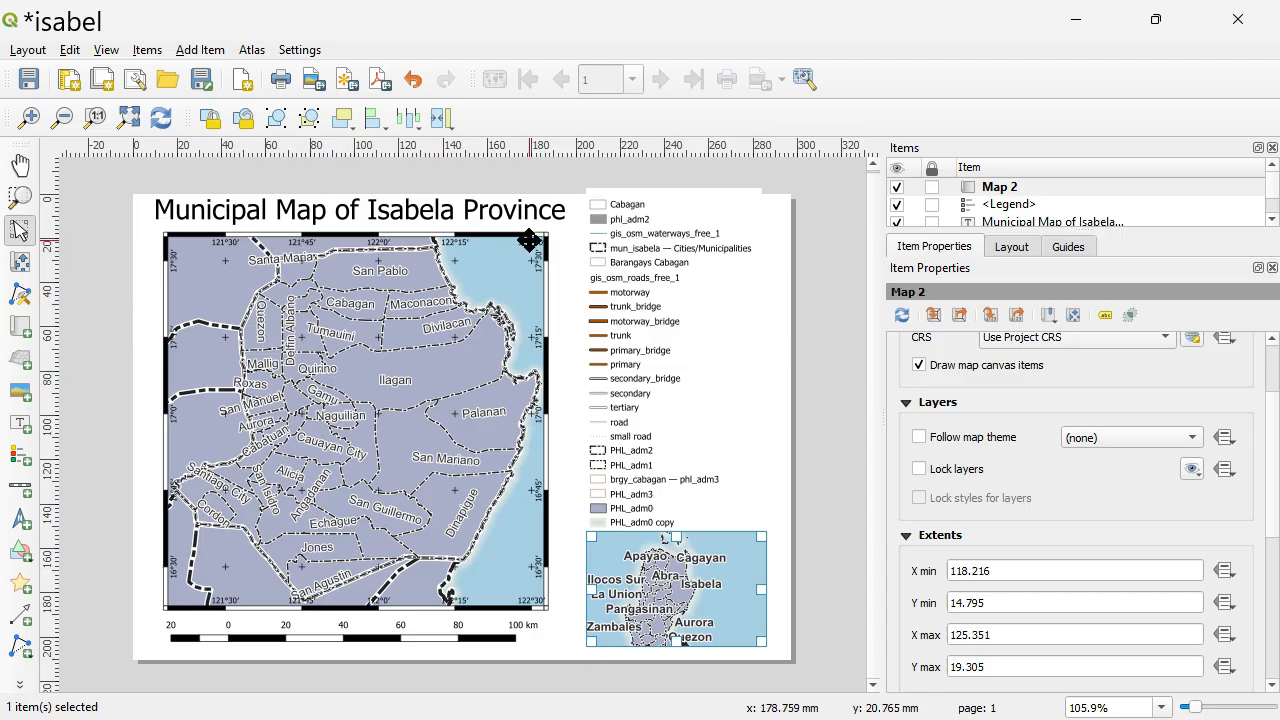
left_click(1270, 428)
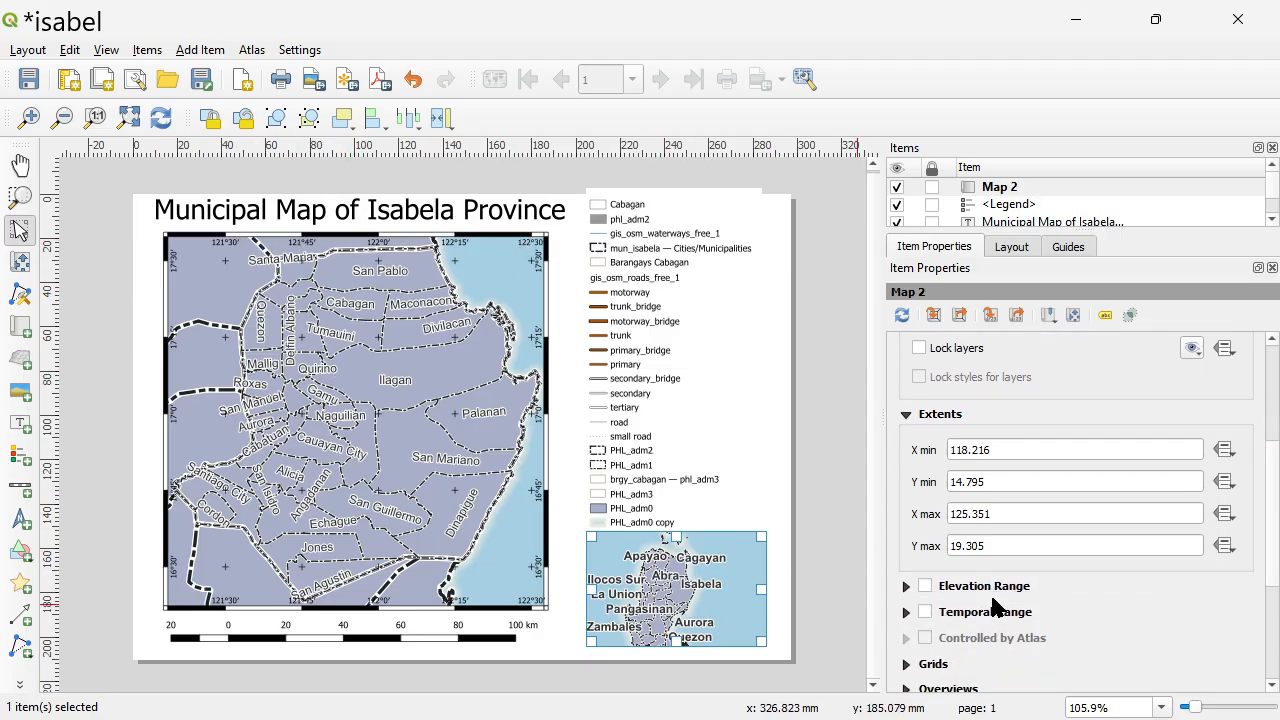
scroll(905, 545, "down", 2)
left_click(906, 543)
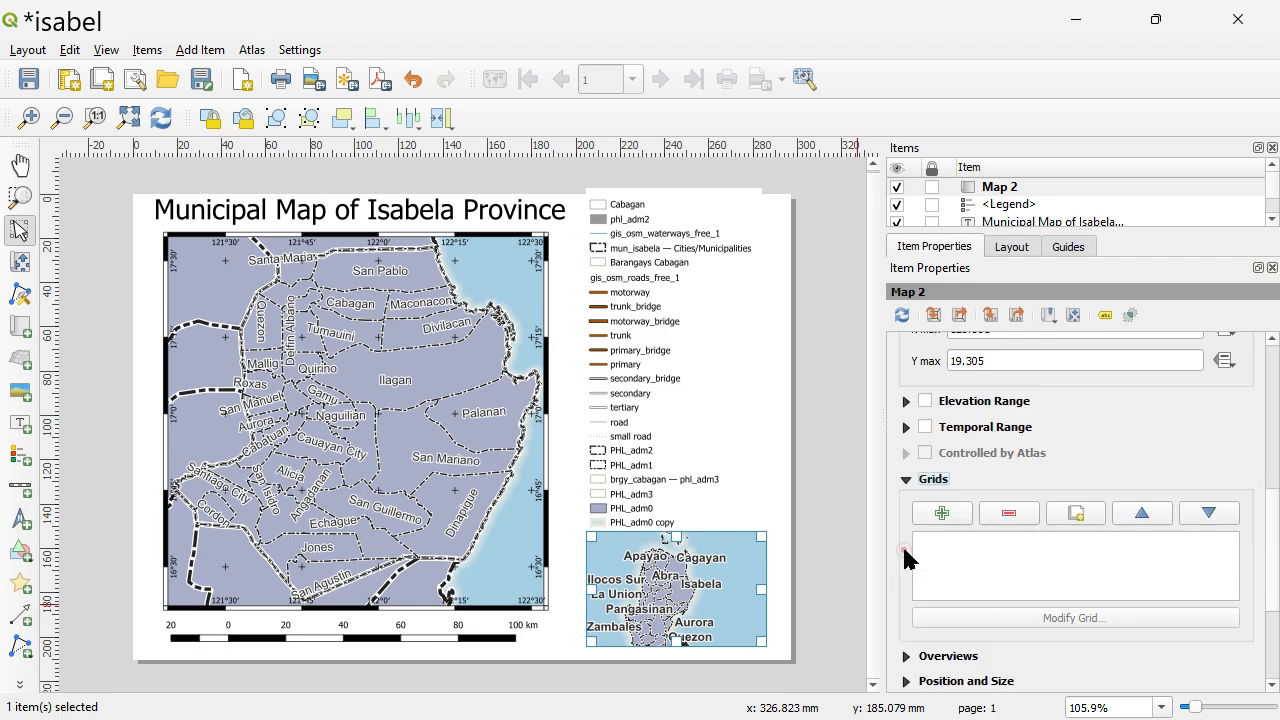
left_click(1271, 508)
left_click(922, 457)
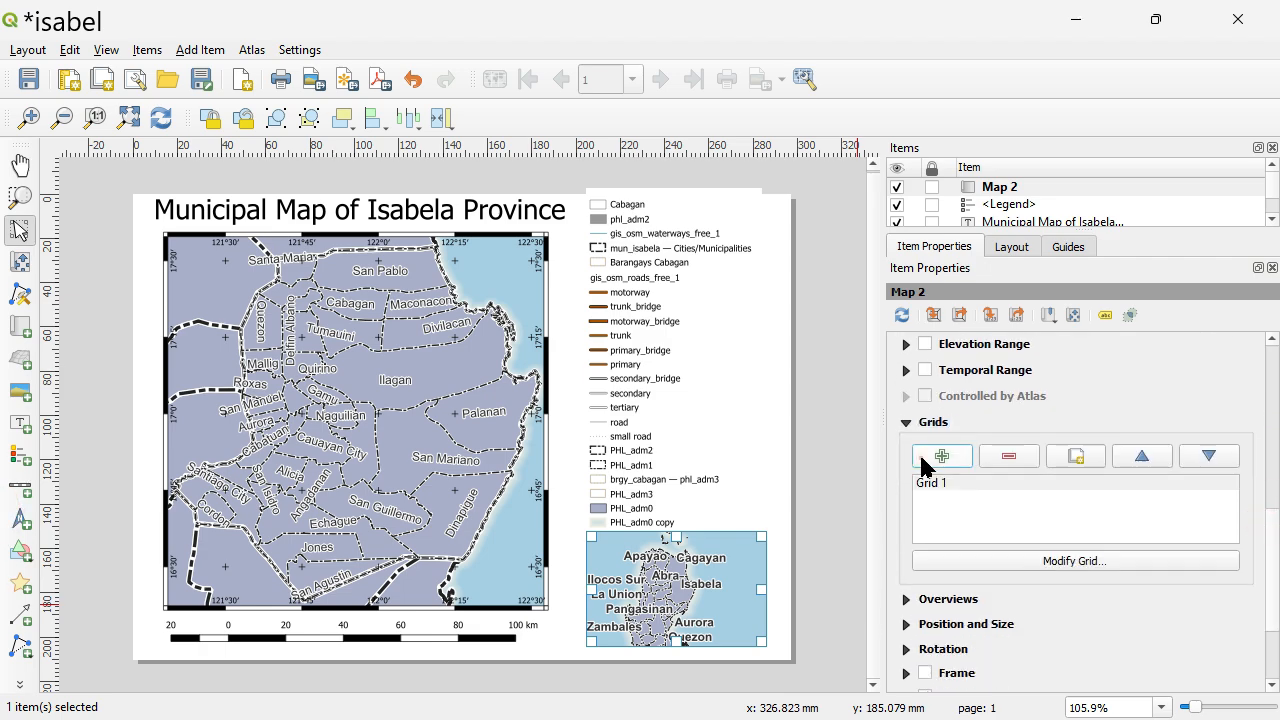
left_click(1084, 560)
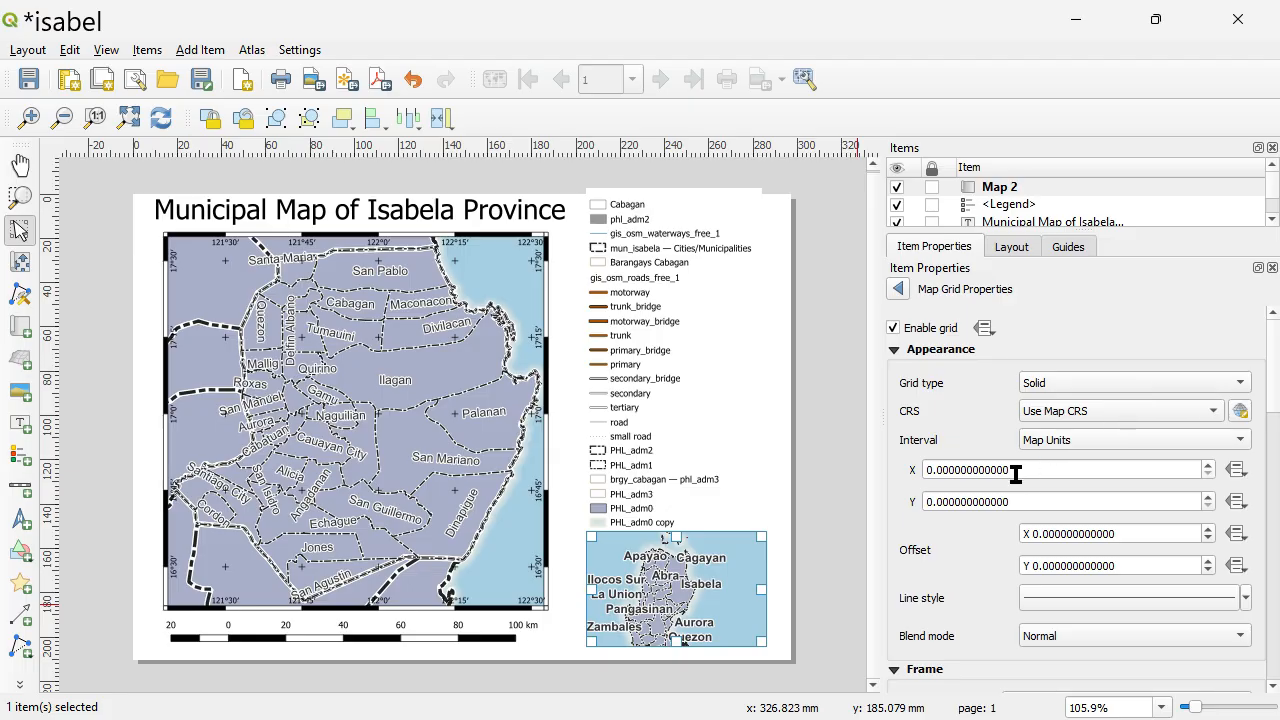
Try X and Y intervals of 5 map units for the inset map's grid.
left_click_drag(1016, 468, 893, 478)
type("5")
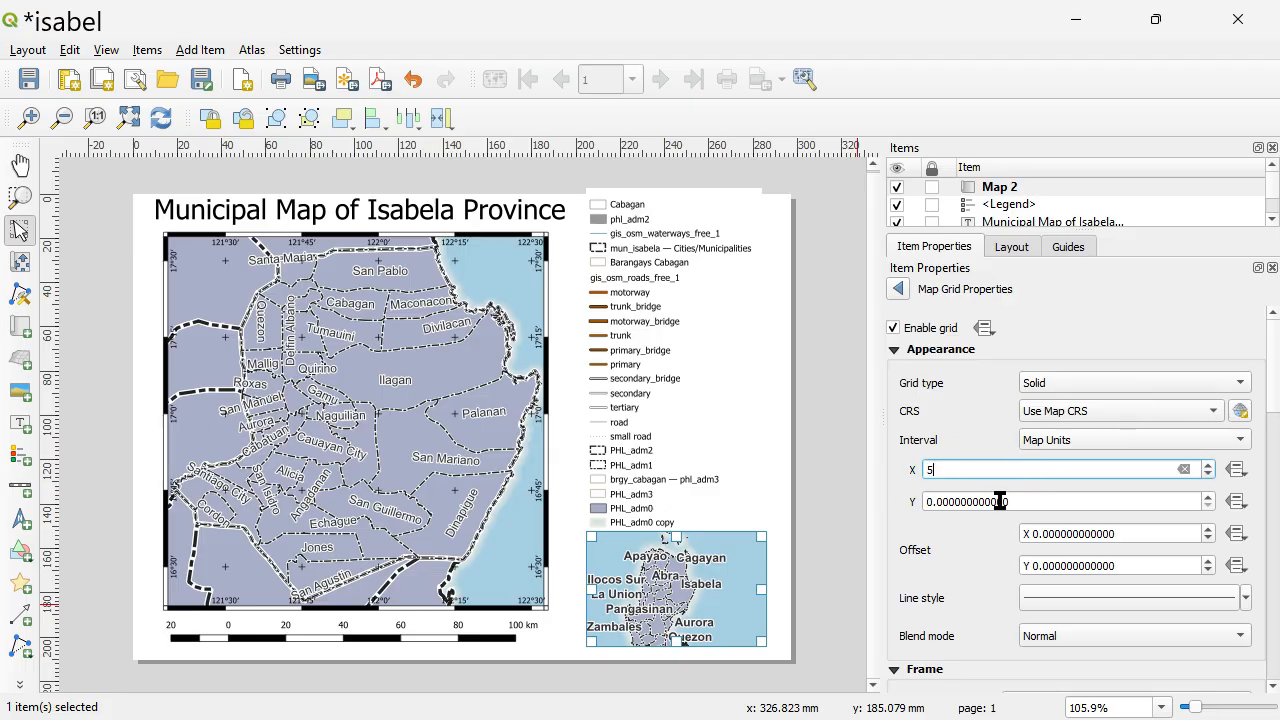
double_click(1019, 502)
type("5")
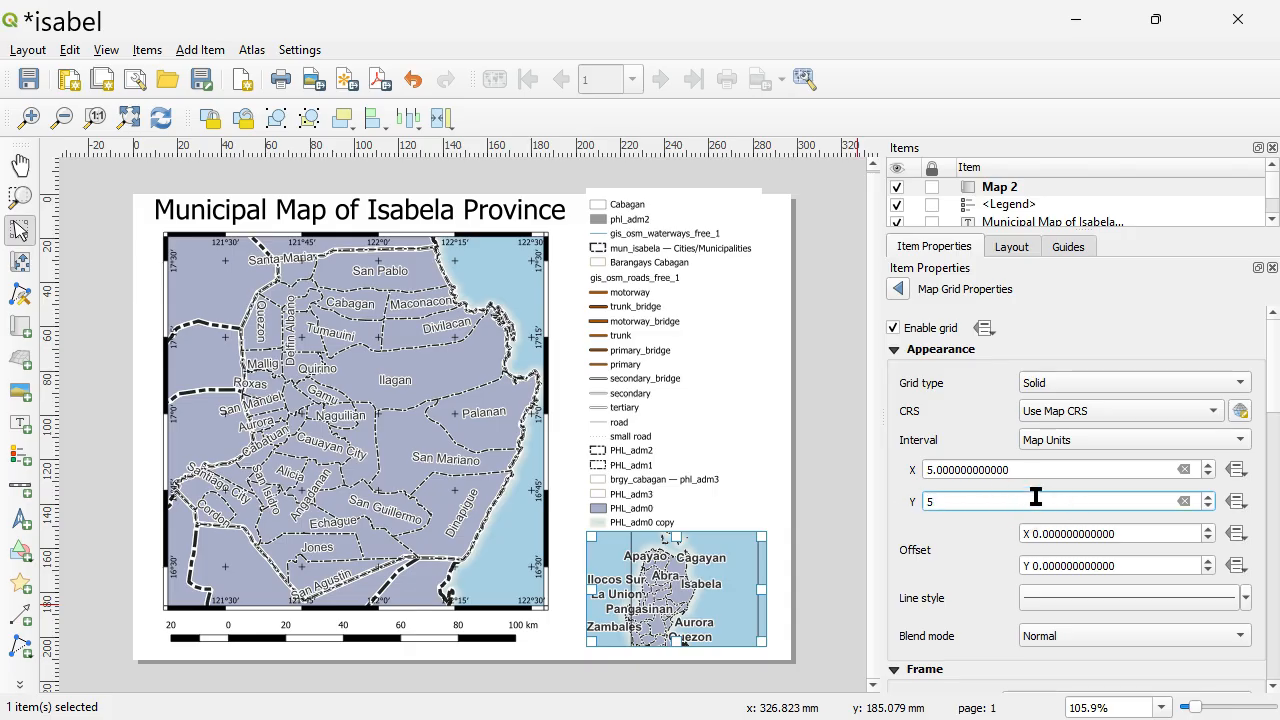
key("Tab")
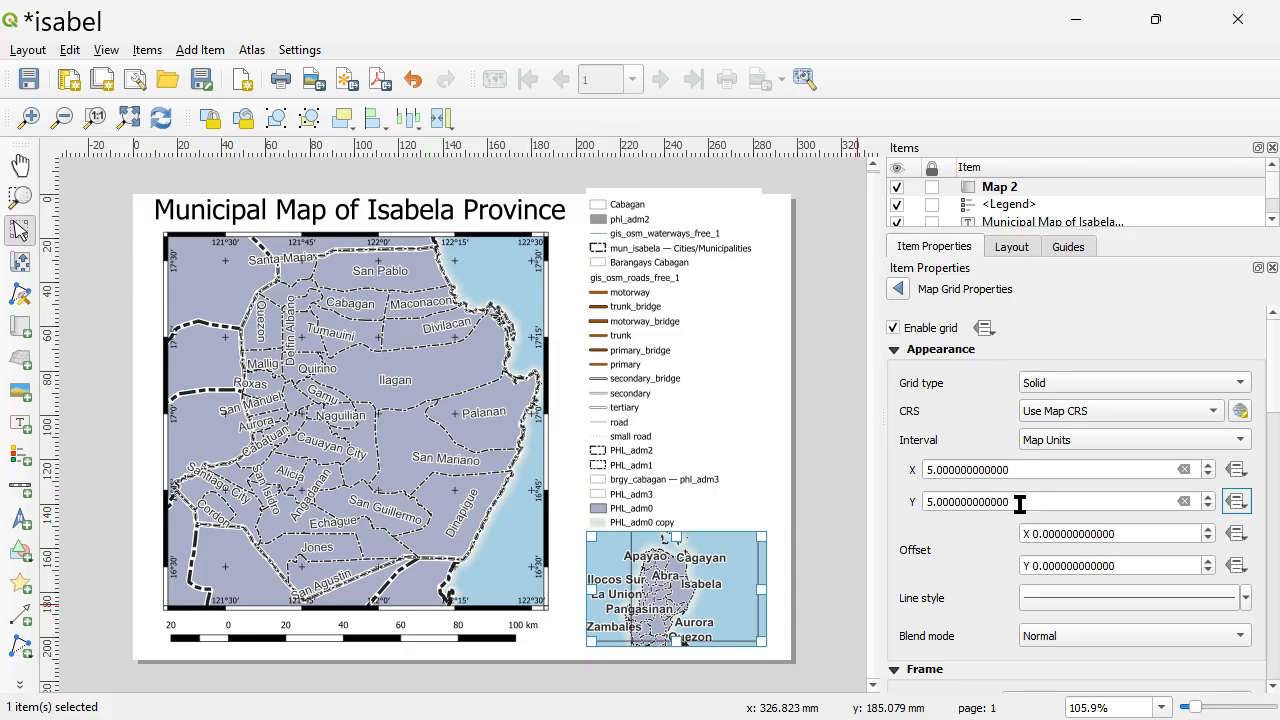
Set both the Y and X intervals of the inset map's grid to 2.5 map units.
double_click(1019, 502)
type("2.")
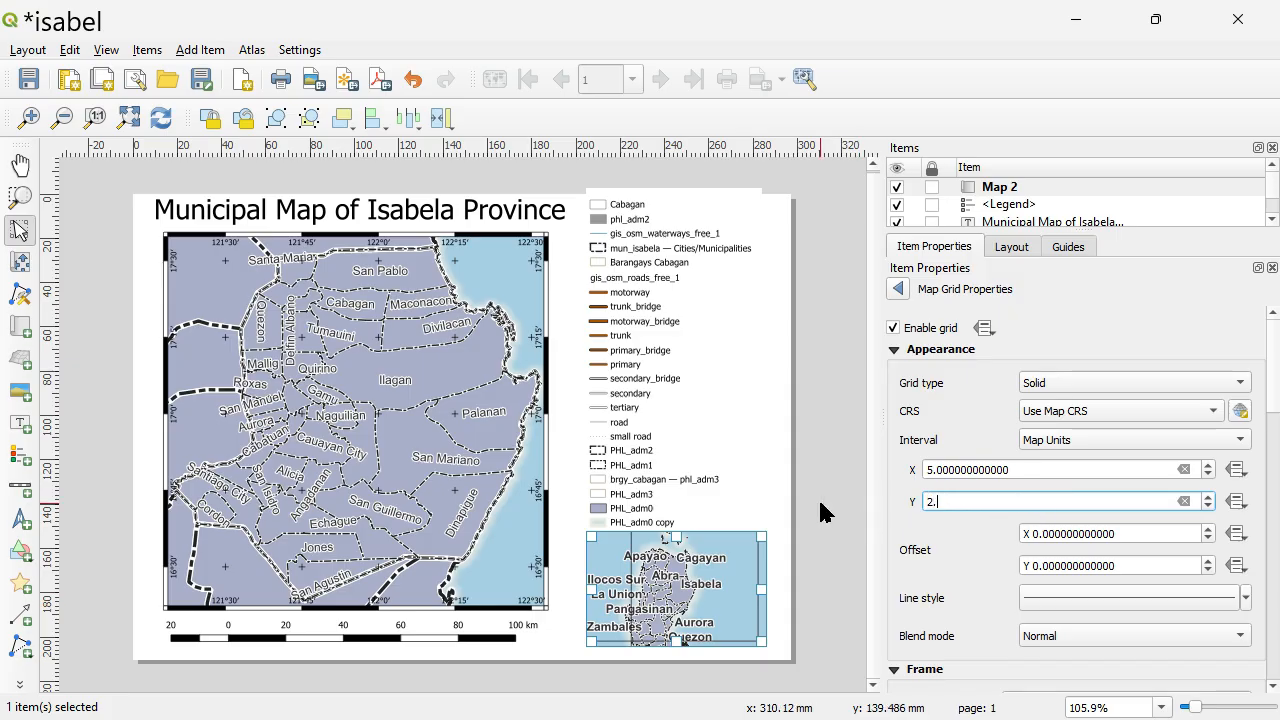
type("5")
double_click(1015, 467)
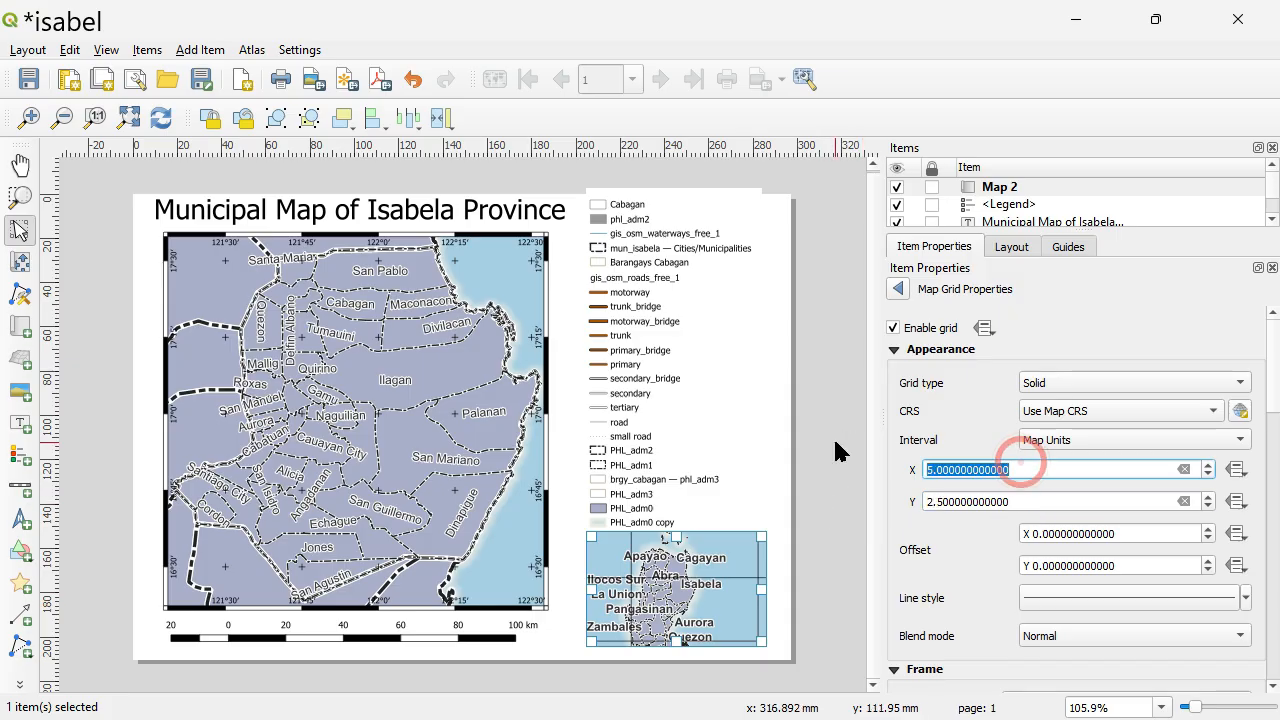
type("2.5")
key("Return")
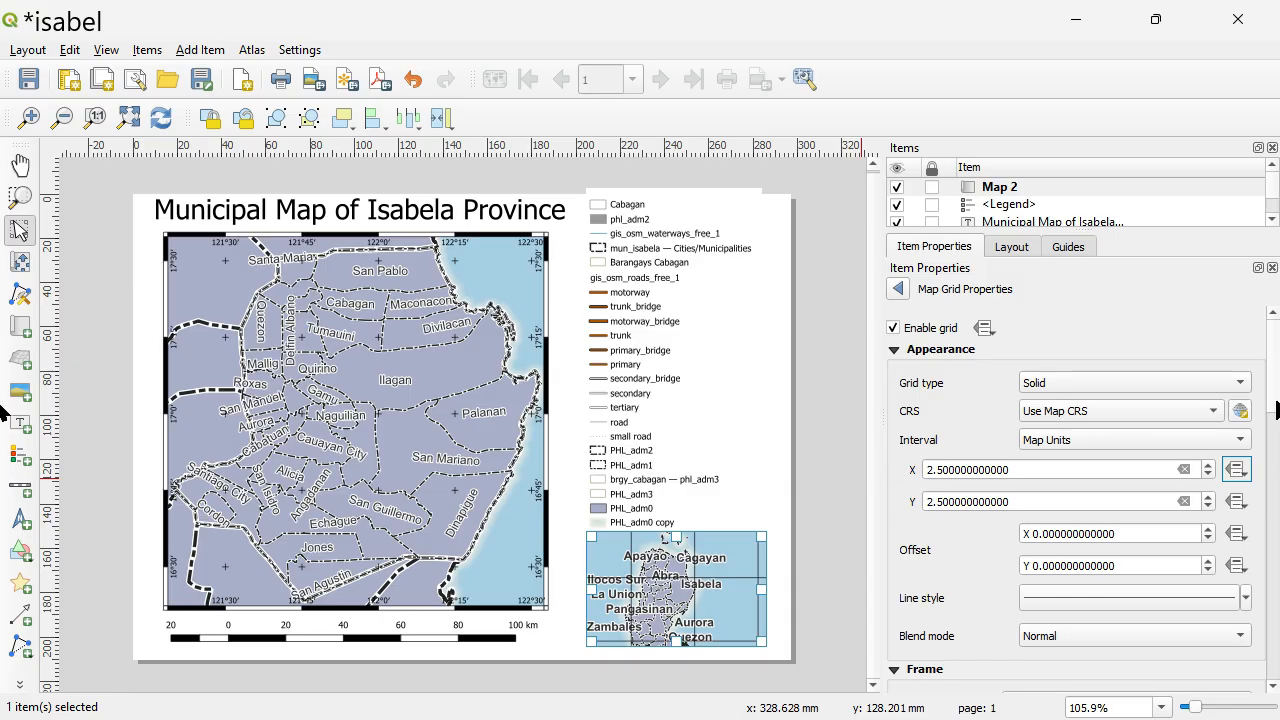
left_click_drag(1275, 402, 1278, 600)
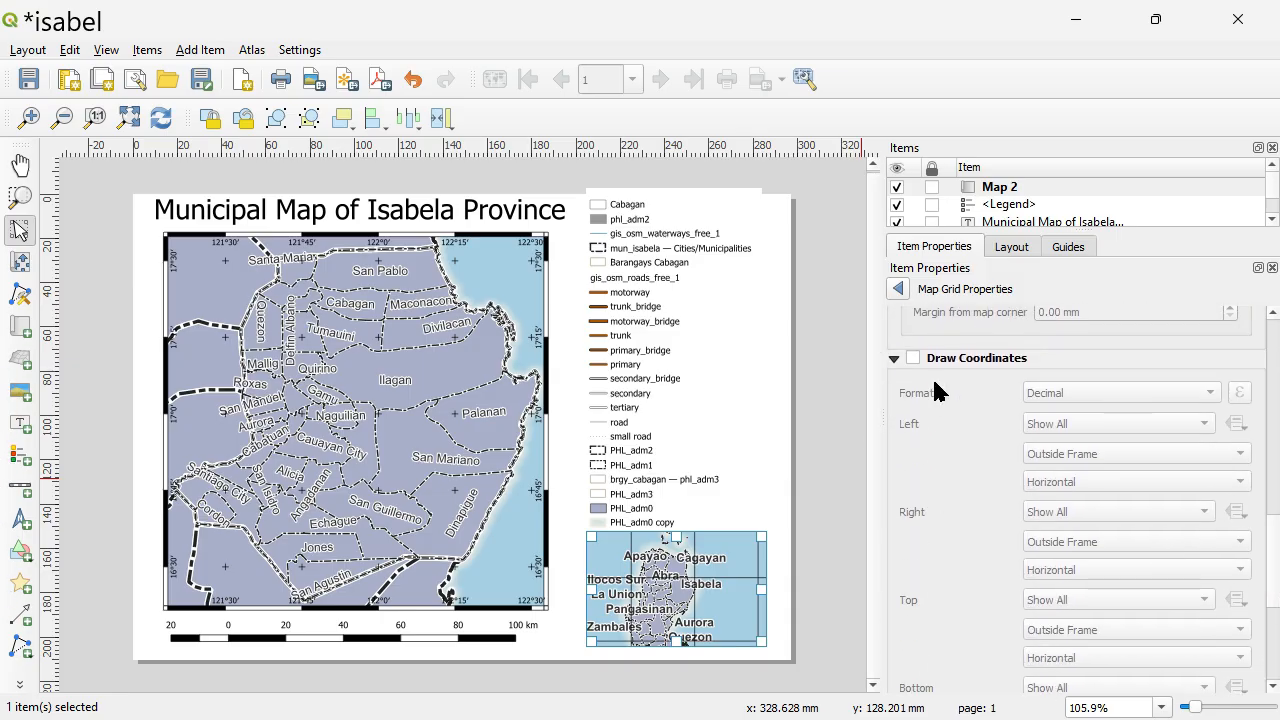
Draw coordinates on the inset map's grid in Degree, Minute format with a coordinate precision of 0.
left_click(913, 359)
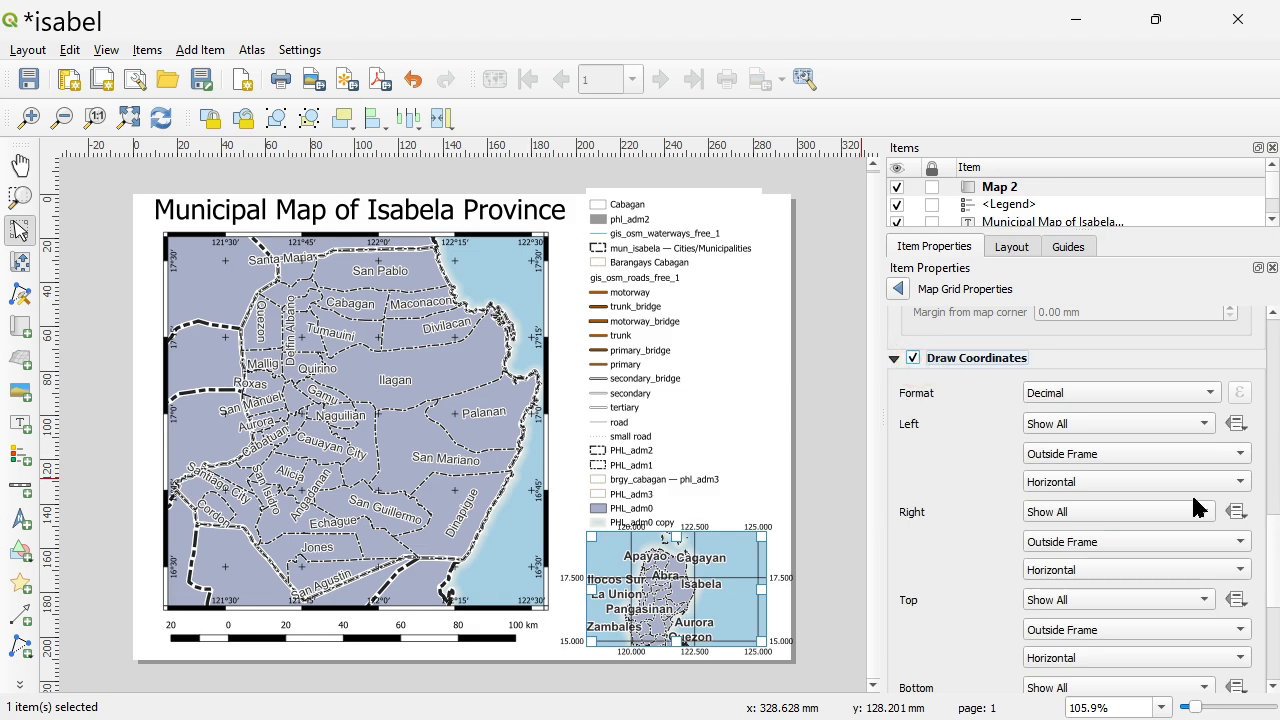
left_click(1165, 394)
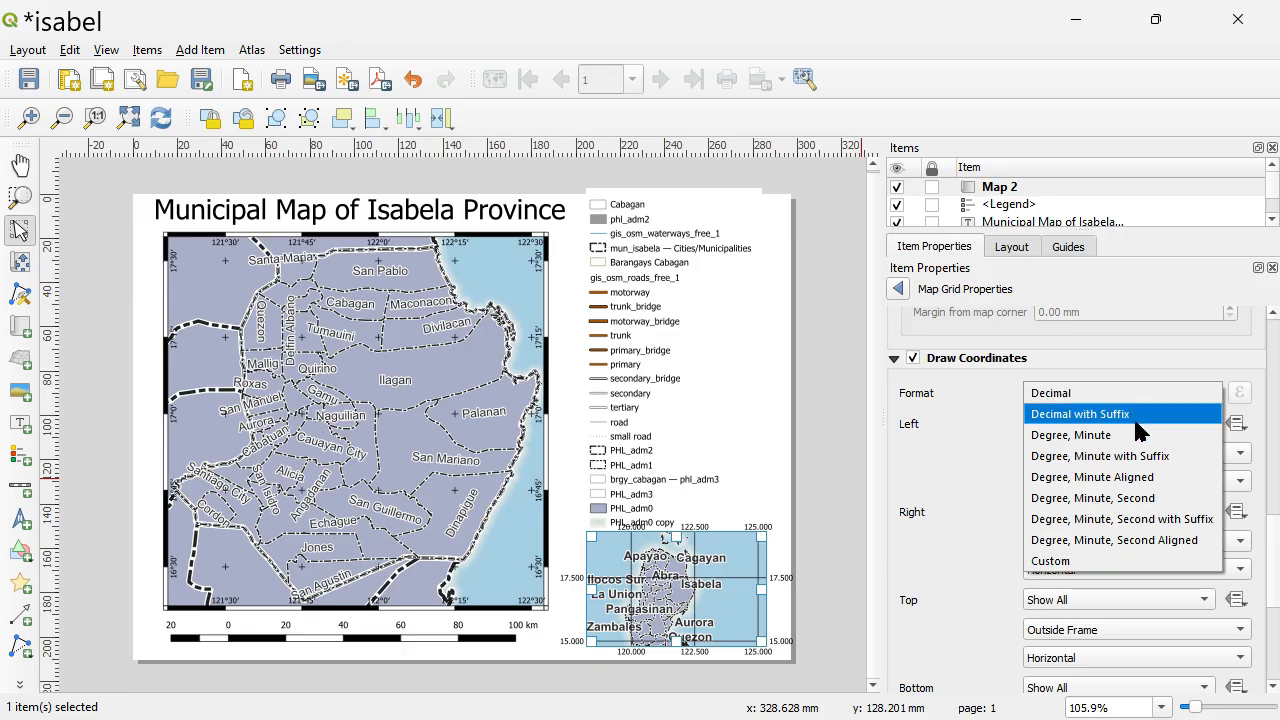
left_click(1105, 435)
scroll(1270, 540, "down", 1)
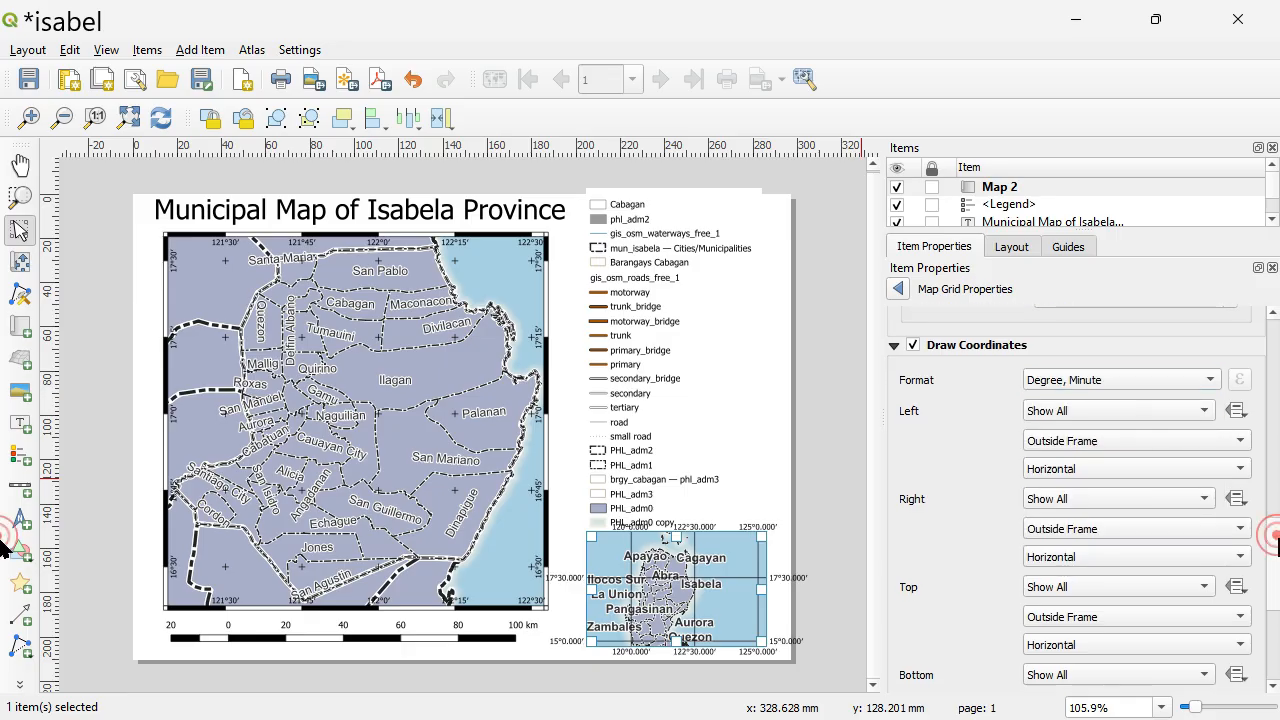
scroll(1270, 580, "down", 5)
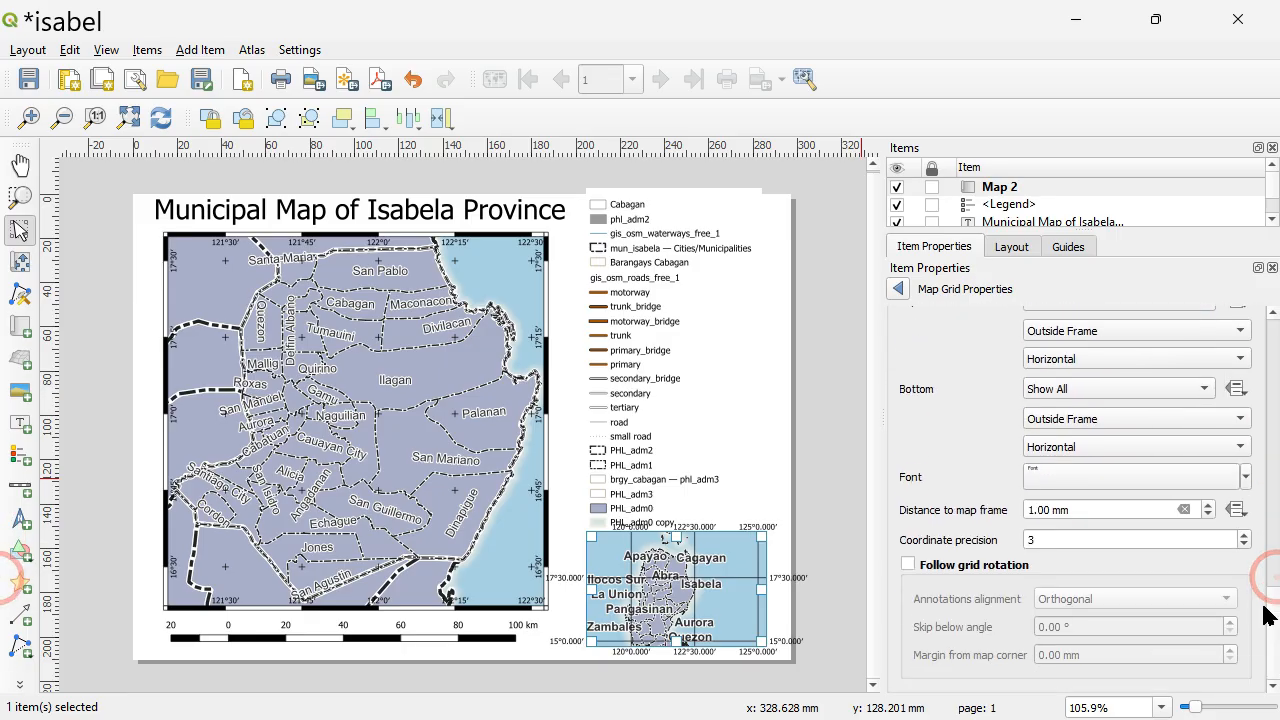
left_click(1243, 545)
left_click(1242, 544)
left_click(1242, 544)
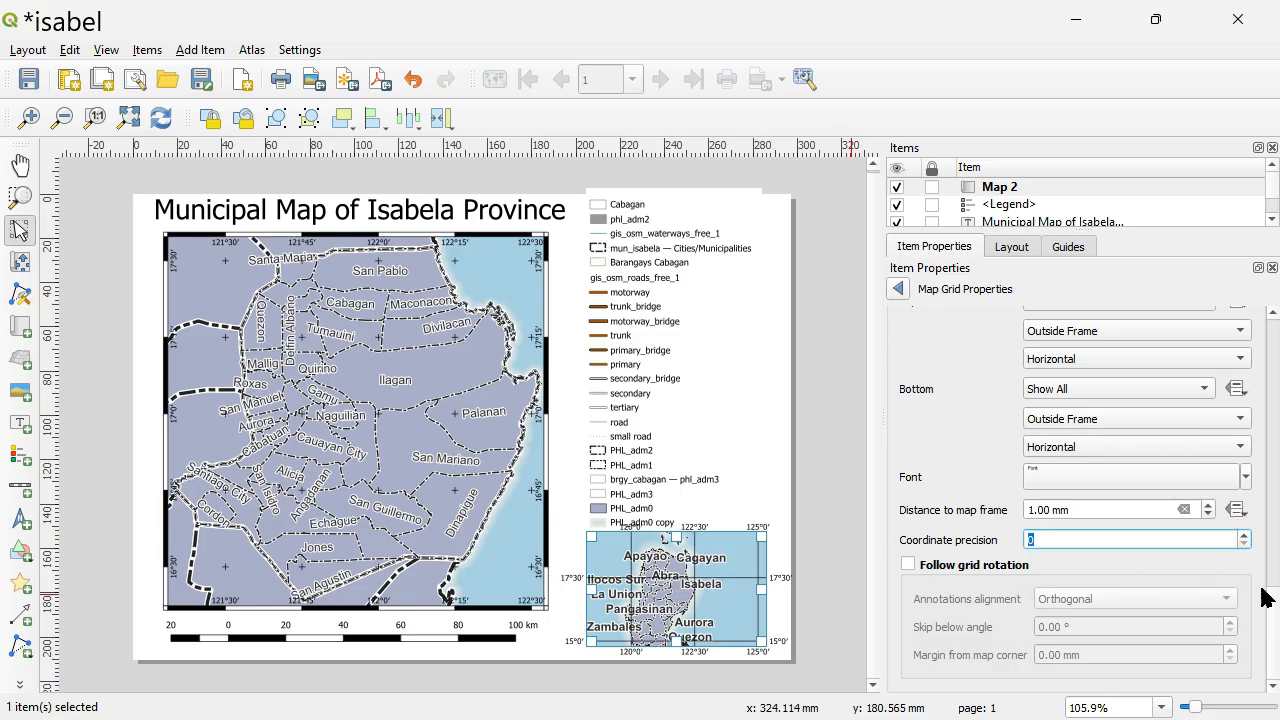
Orient the left and right coordinates of the inset map's grid as Vertical Ascending.
scroll(1266, 609, "down", 3)
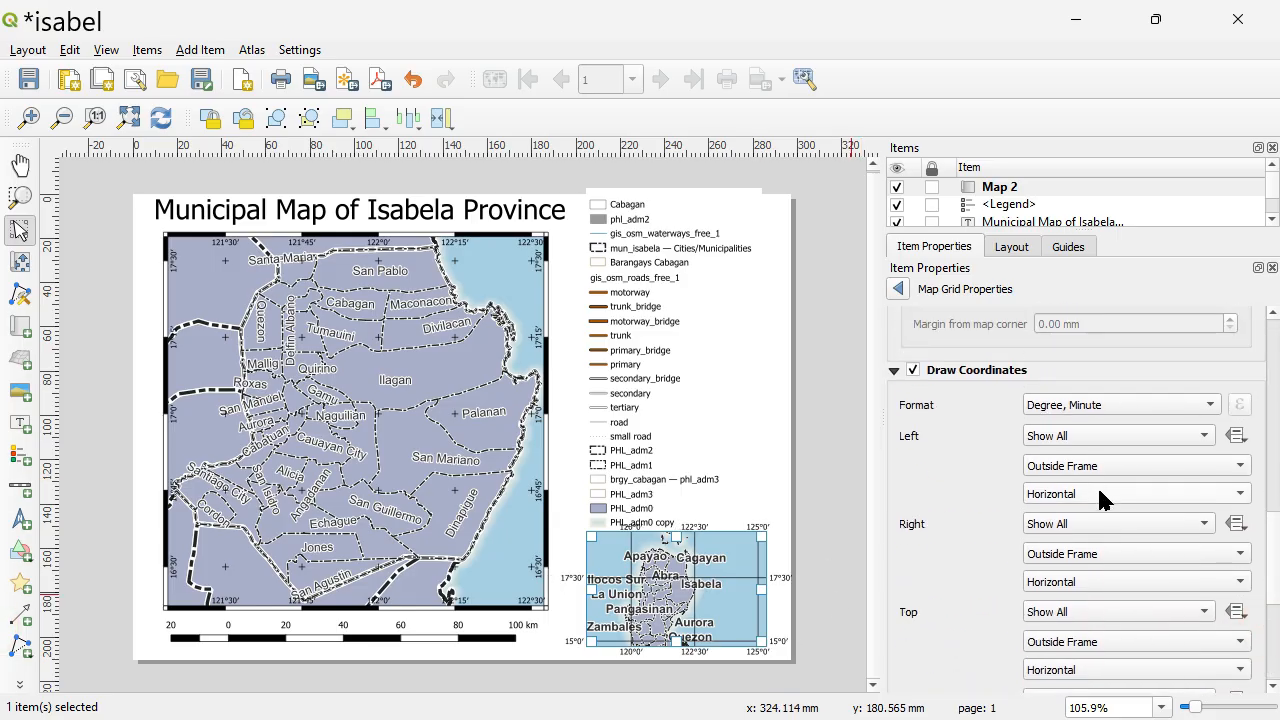
left_click(1094, 494)
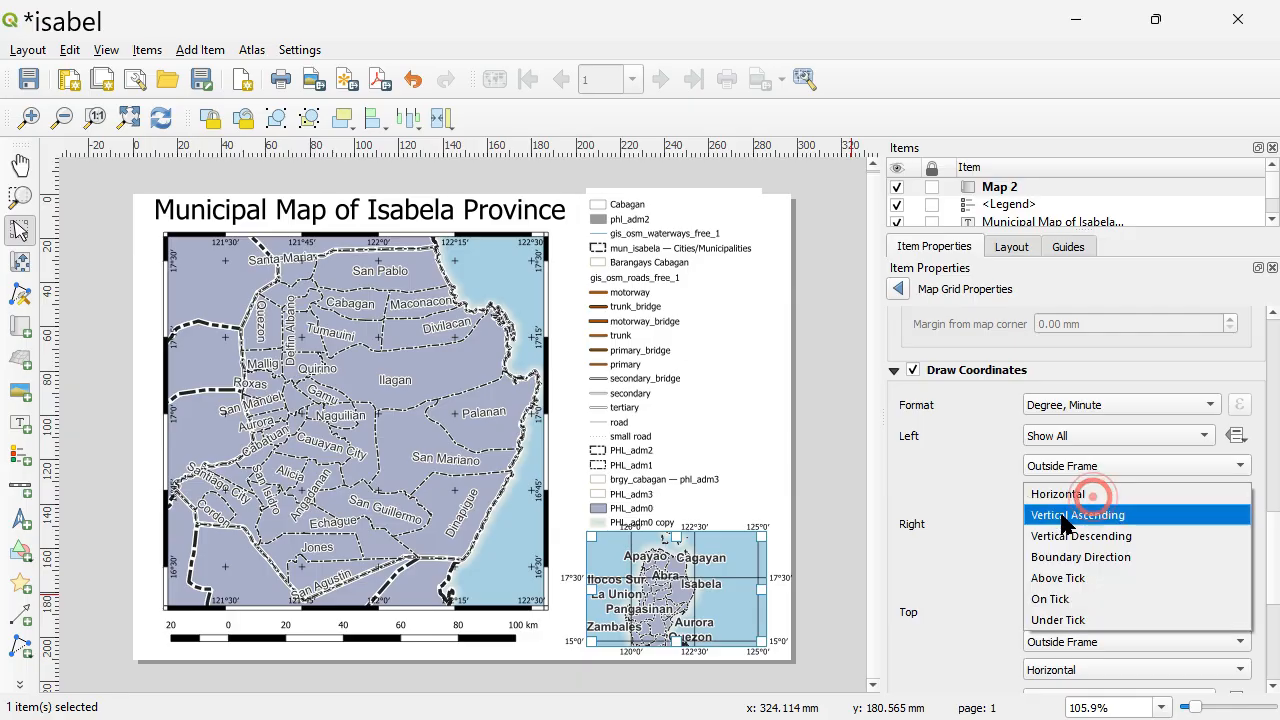
left_click(1064, 516)
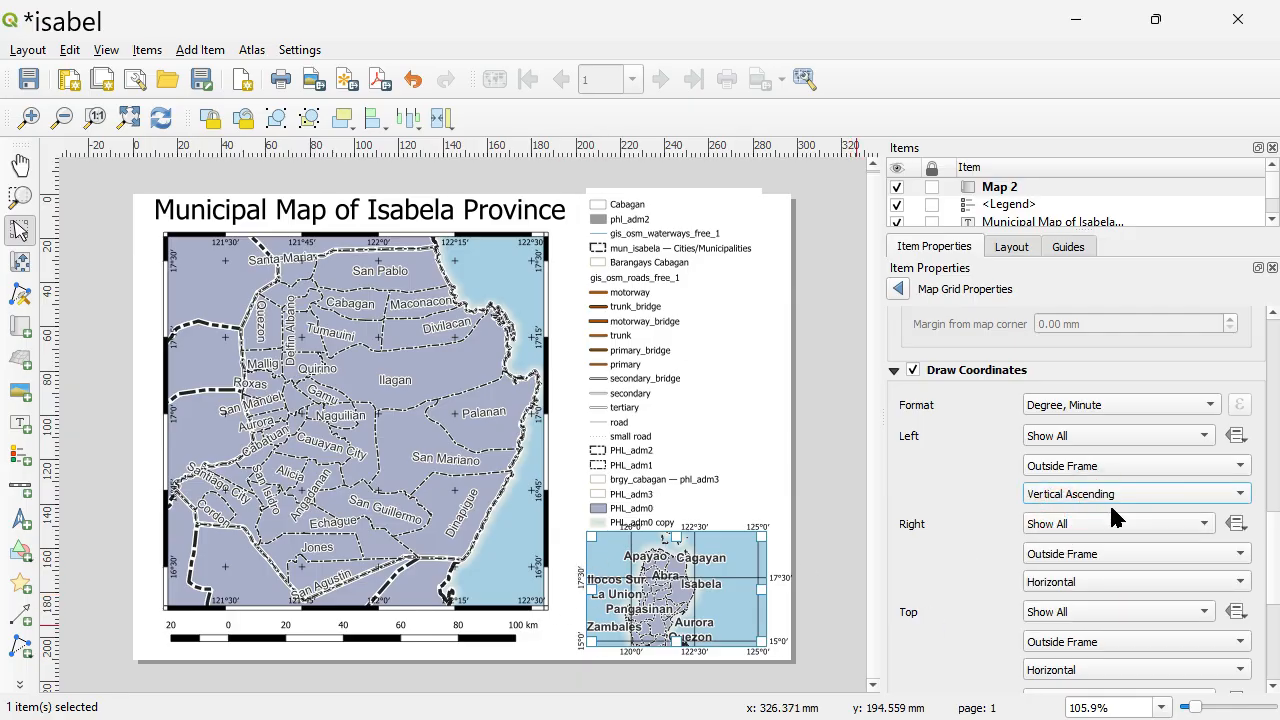
left_click(1097, 581)
left_click(1110, 603)
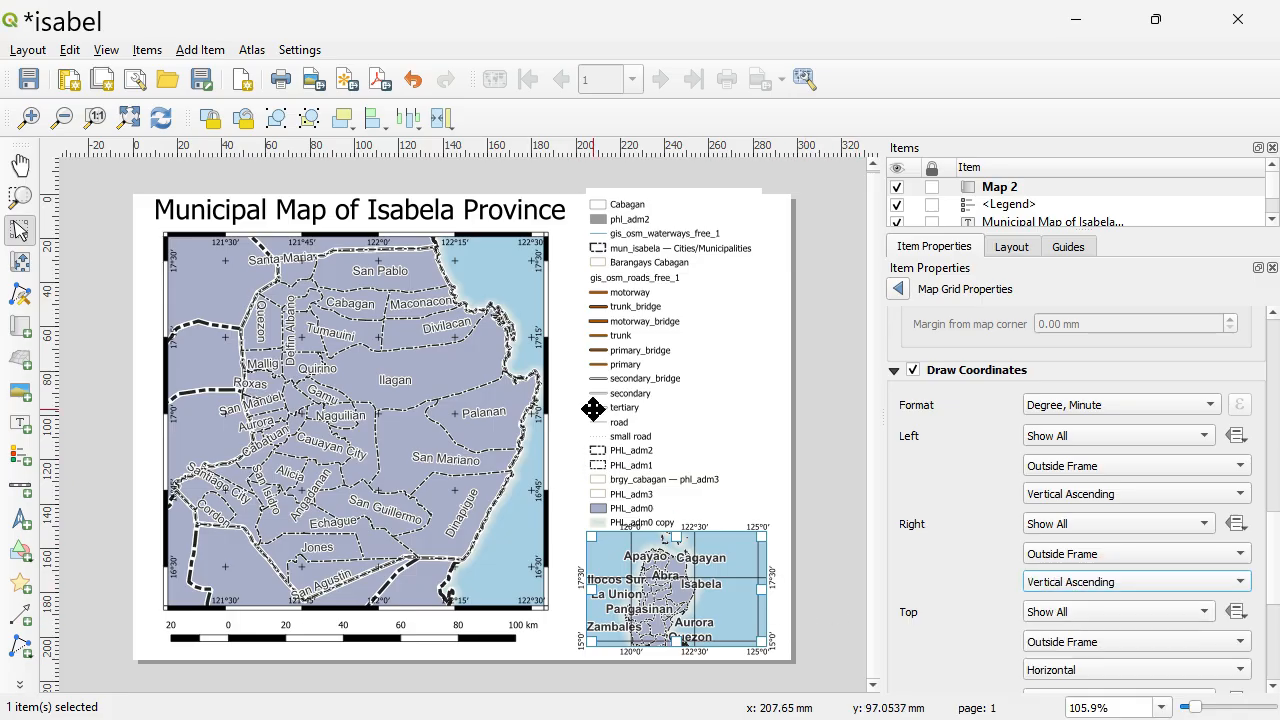
Move the legend upward, past the page's upper edge, to free space above the inset map.
left_click_drag(591, 409, 626, 381)
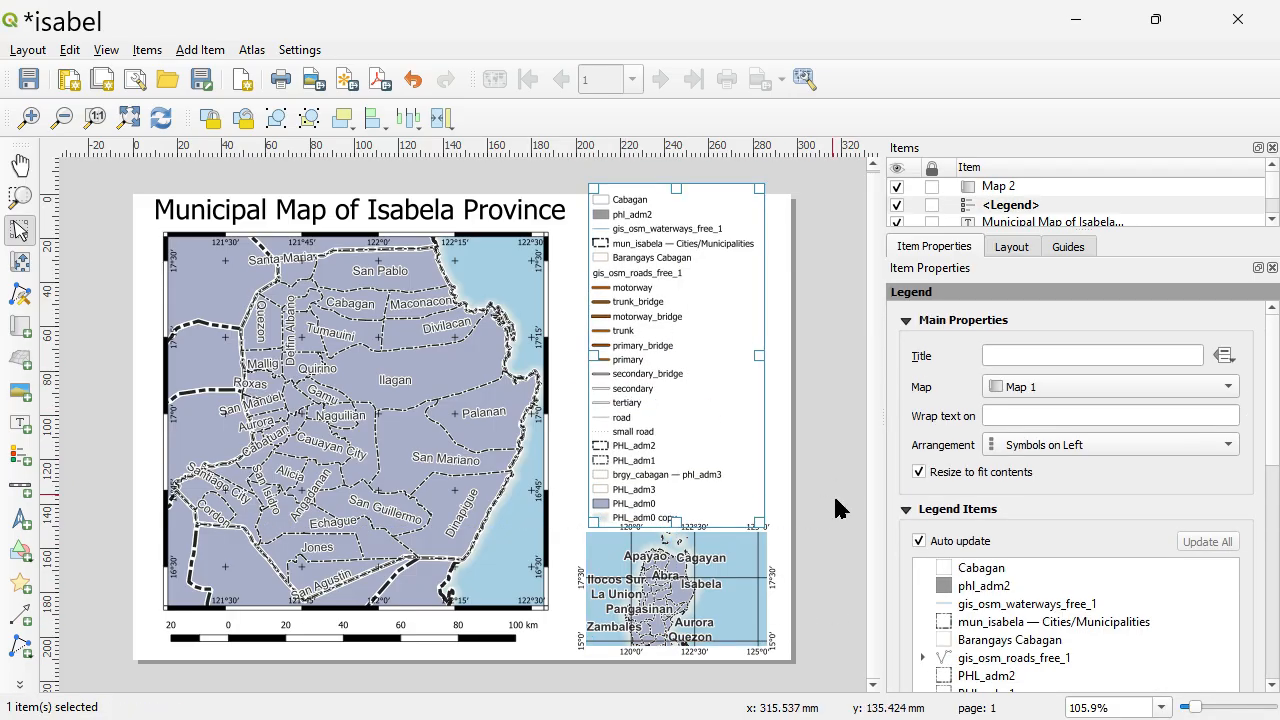
left_click(828, 538)
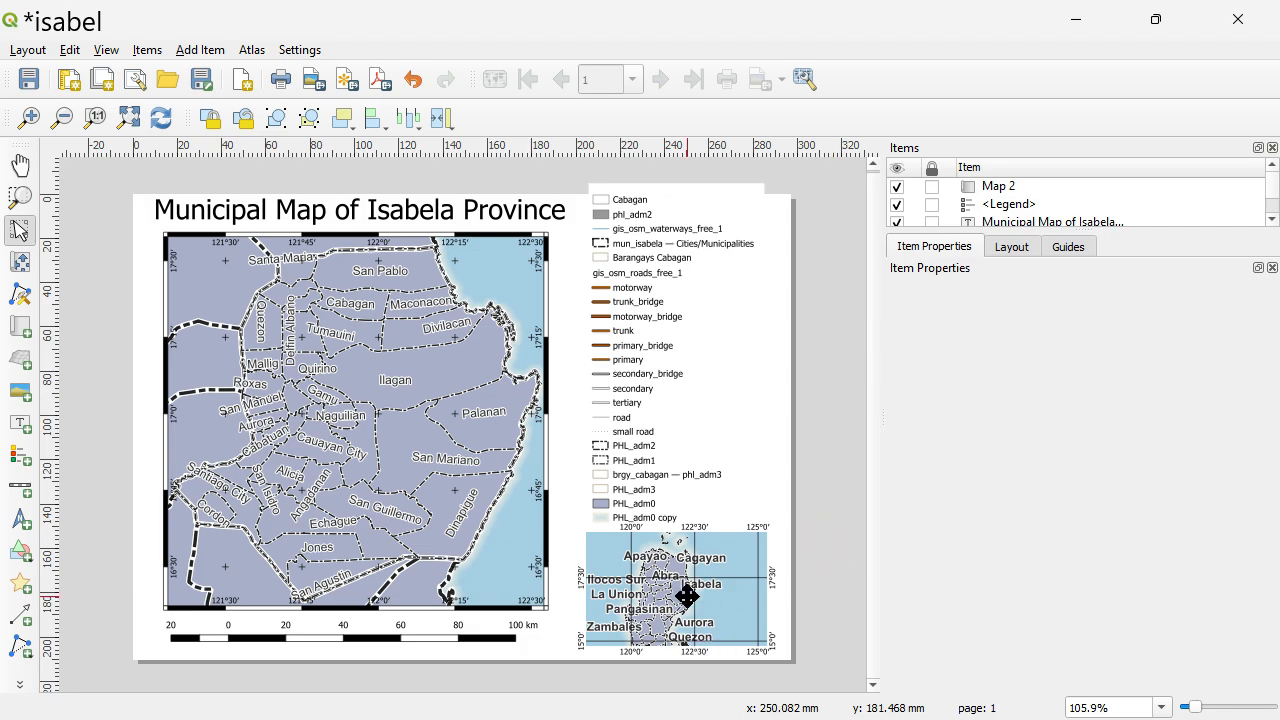
left_click(687, 594)
left_click_drag(631, 453, 641, 358)
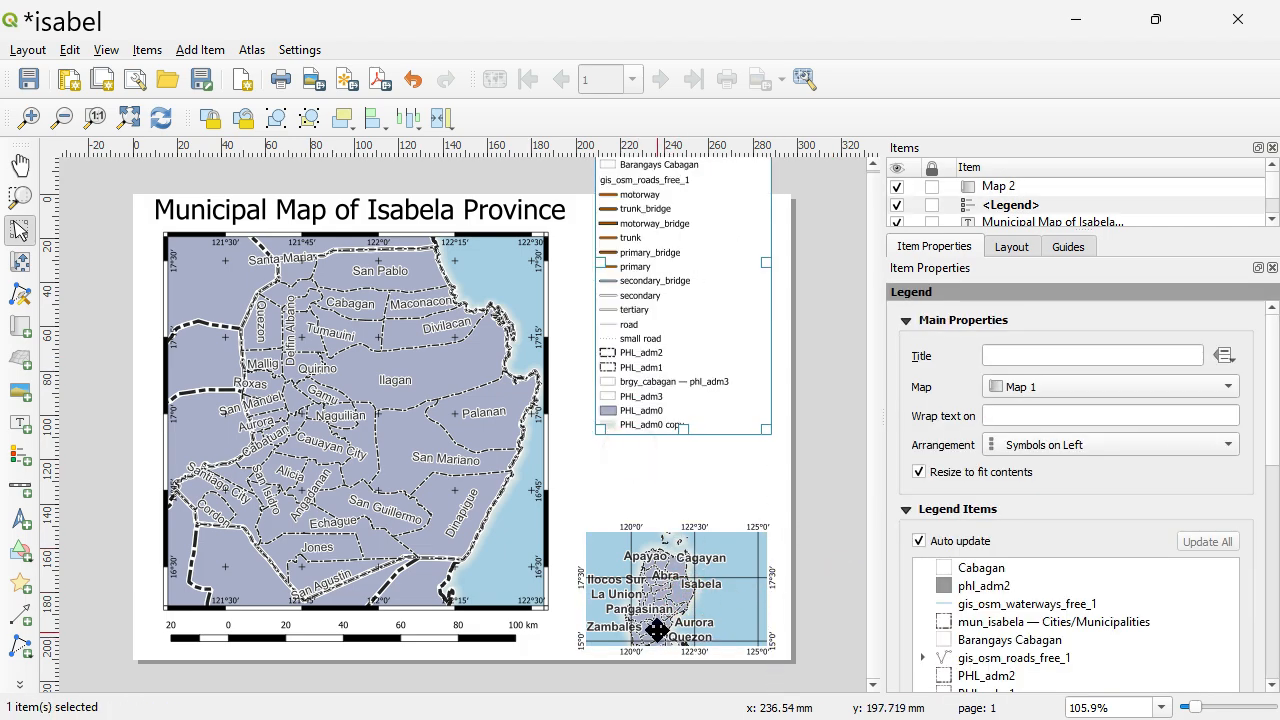
Move the inset map up so it sits directly beneath the legend, leaving room below it.
left_click(651, 600)
left_click_drag(651, 600, 657, 494)
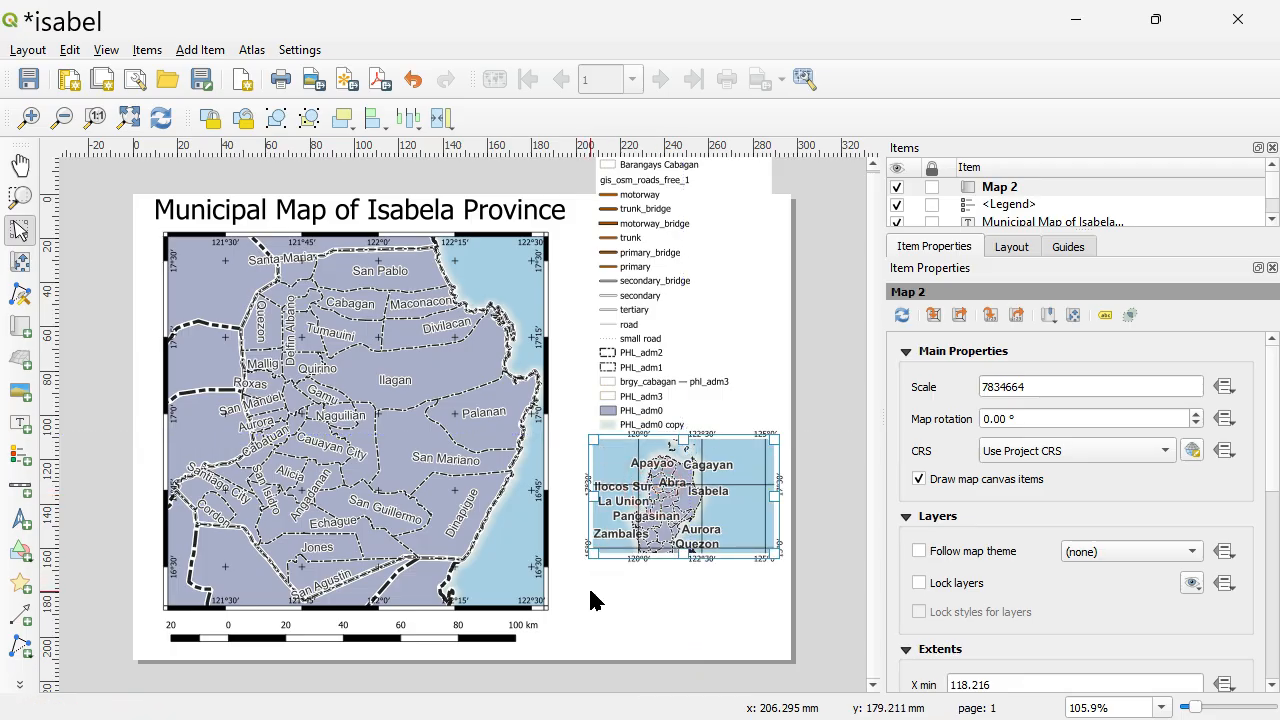
left_click(651, 491)
left_click(649, 270)
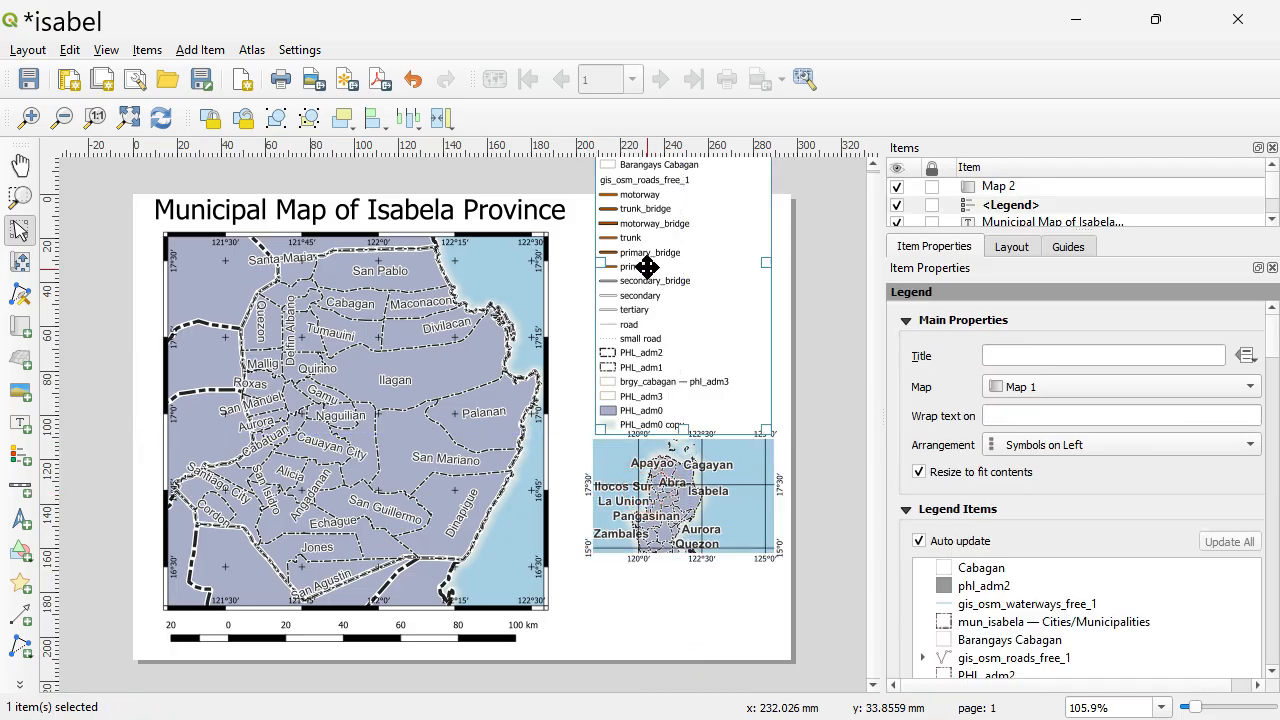
left_click(664, 484)
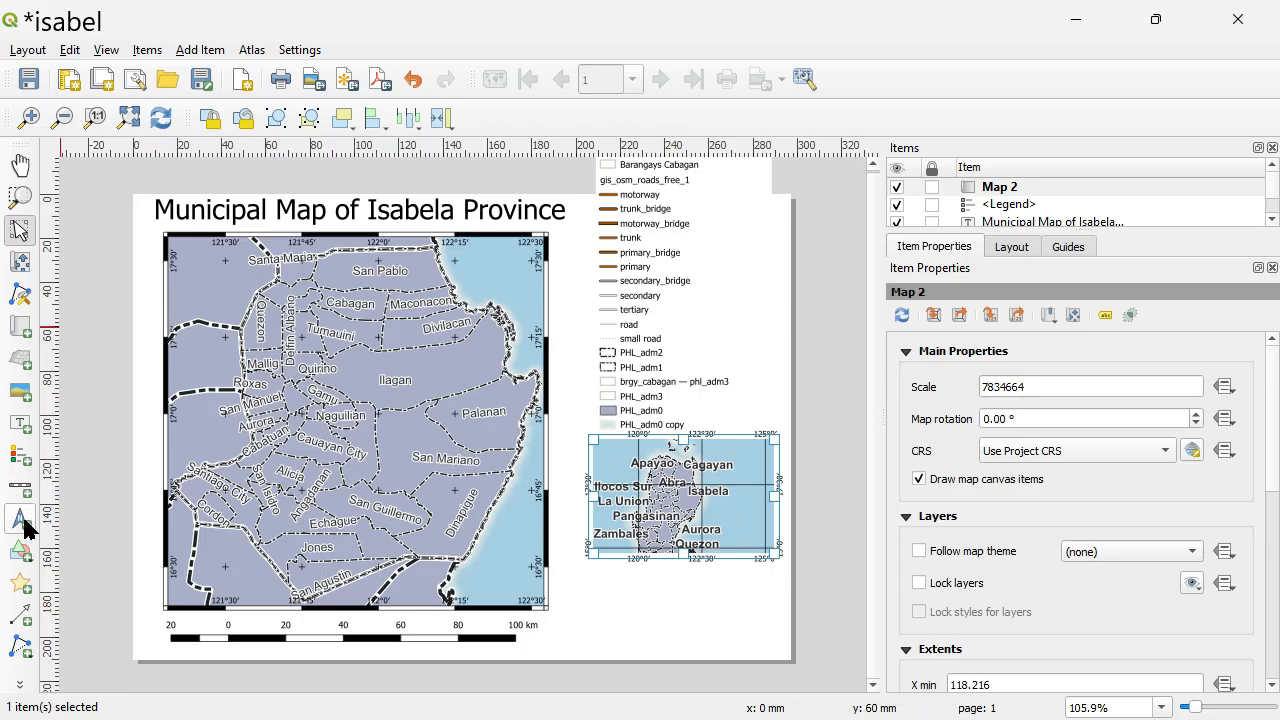
Add a text label below the inset map reading "Reference:" and, after a blank line, "Political boundaries: gadm.org".
left_click(19, 423)
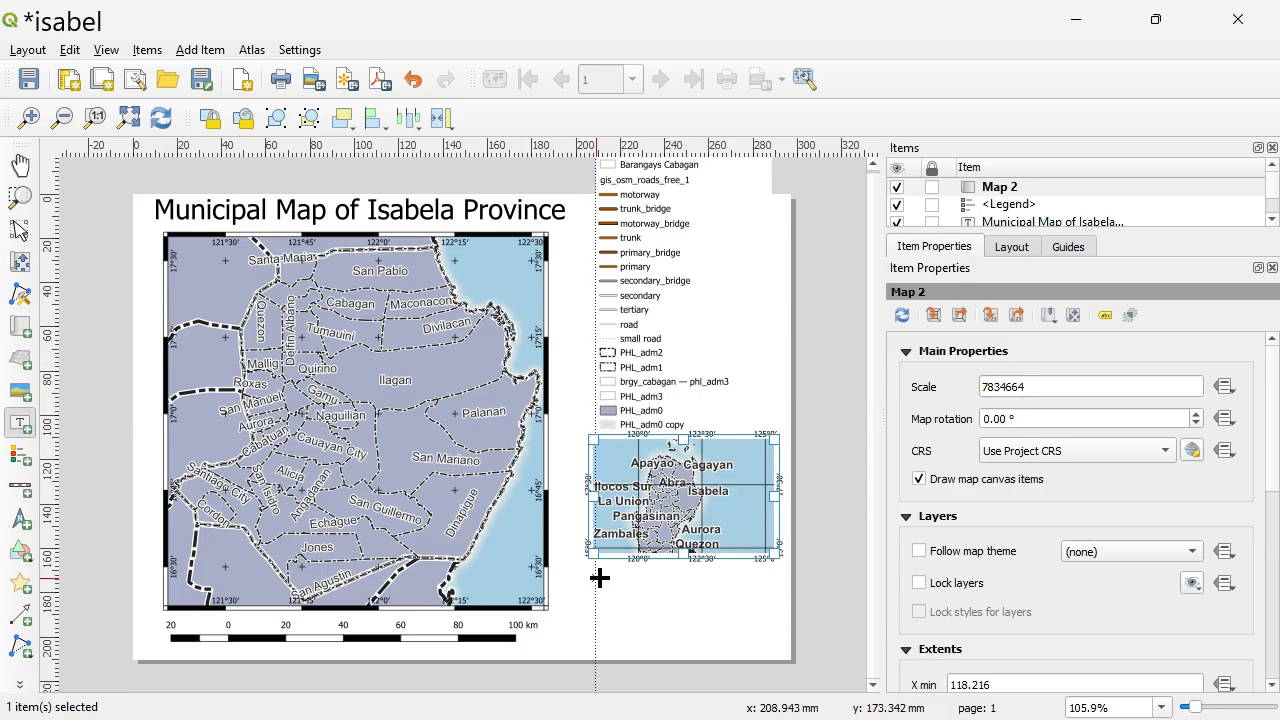
left_click_drag(594, 578, 750, 646)
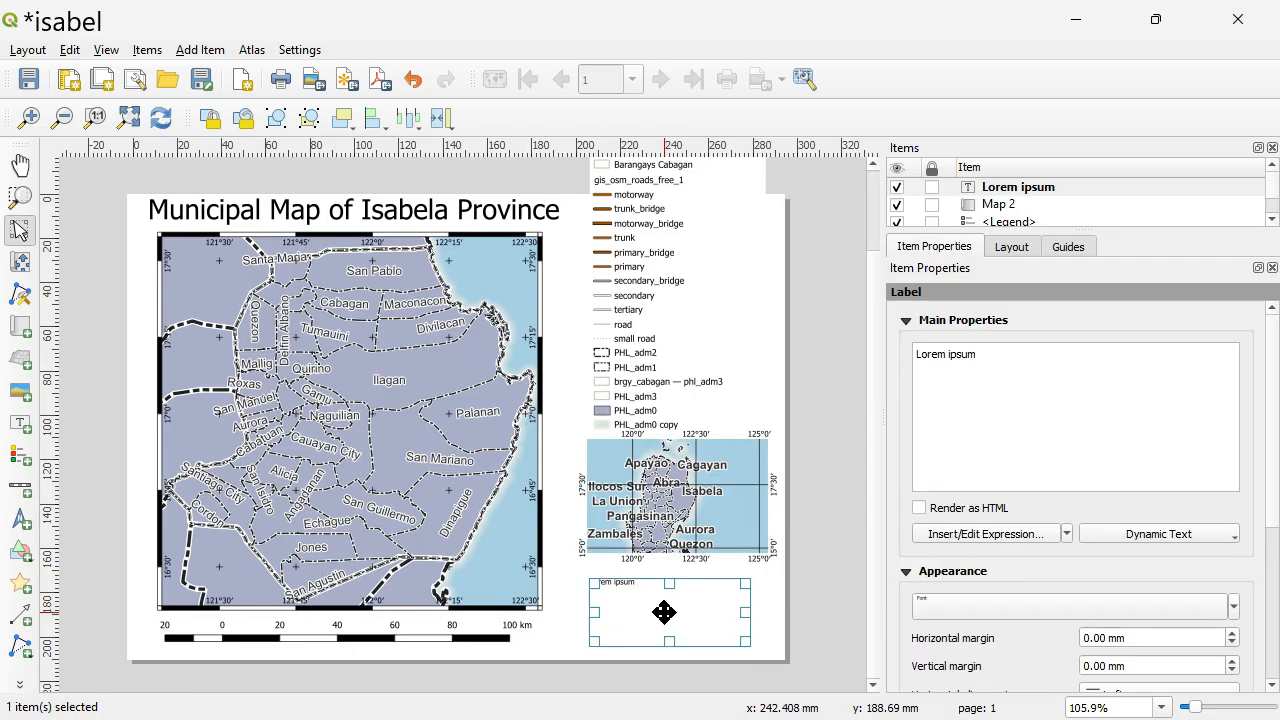
triple_click(1063, 369)
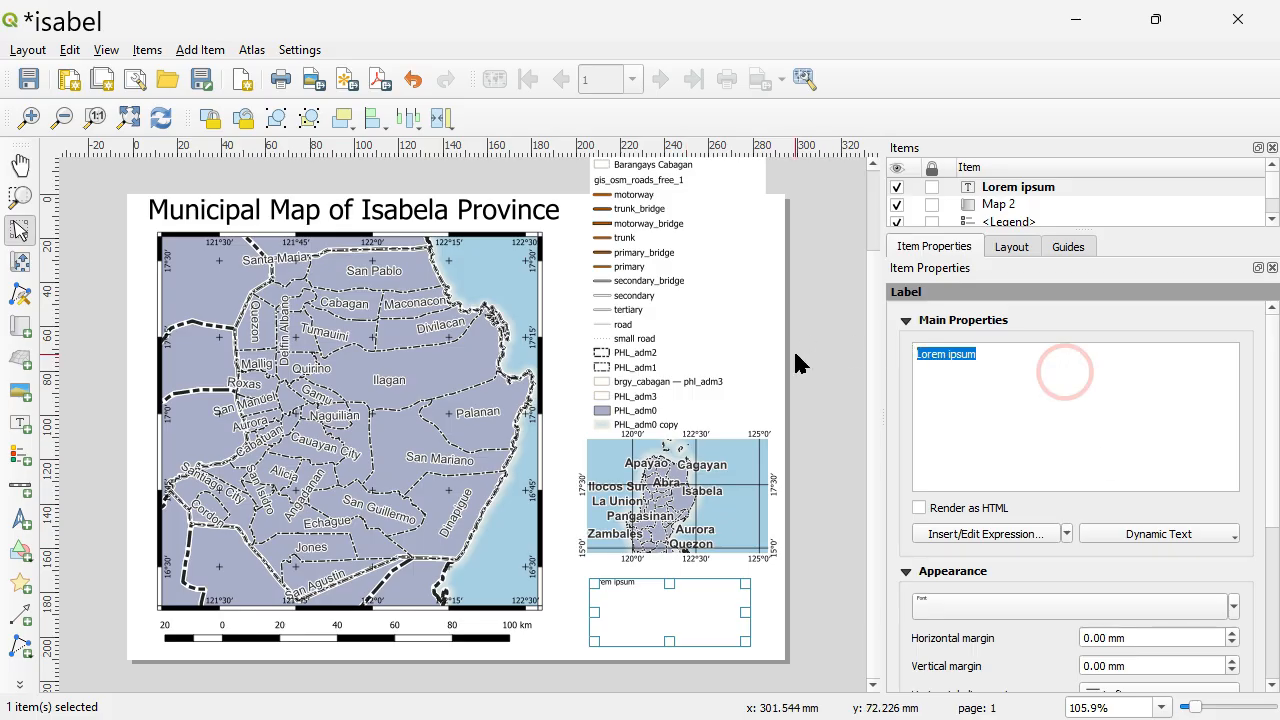
type("Re")
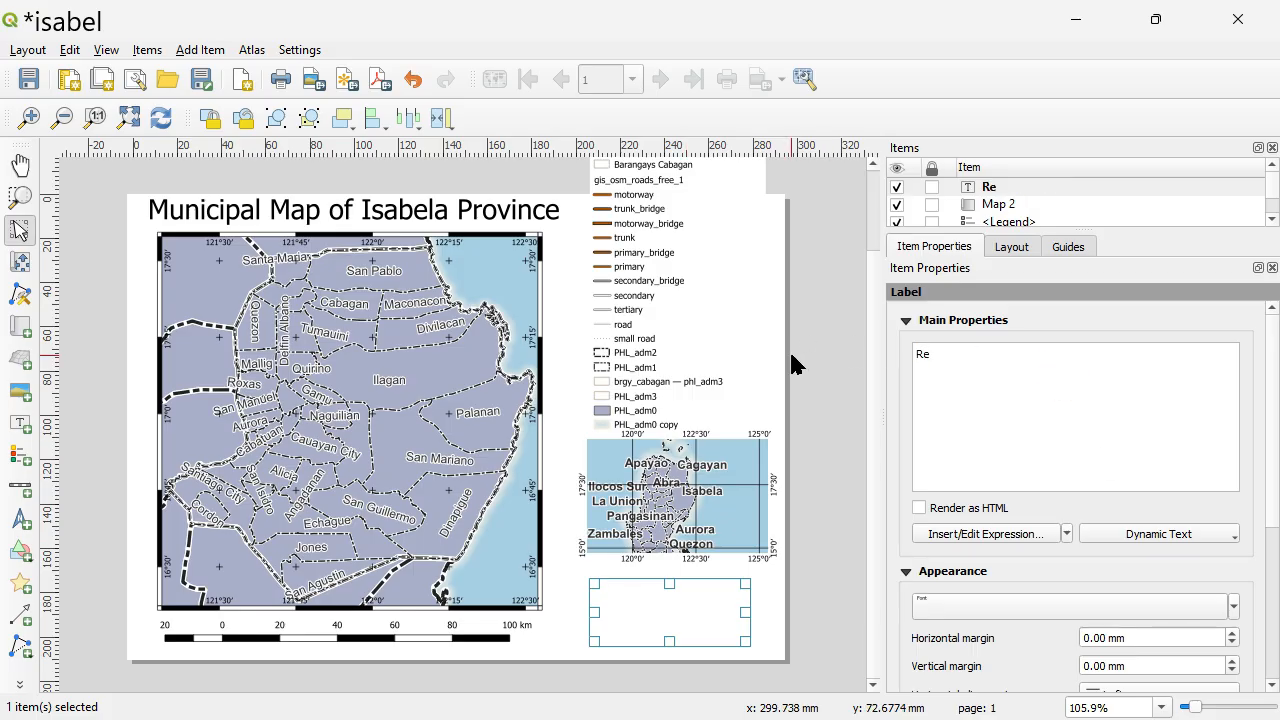
type("ference:")
key("Return")
key("Return")
type("Poli")
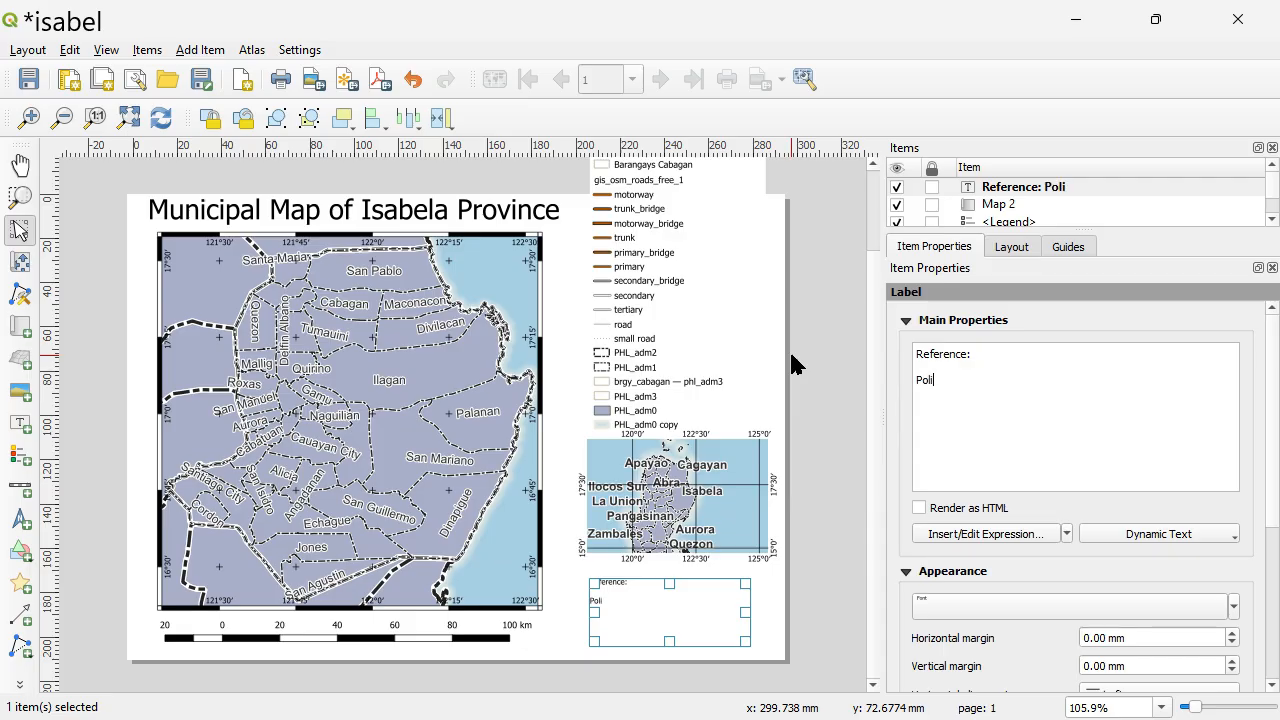
type("tical boun")
type("dqa")
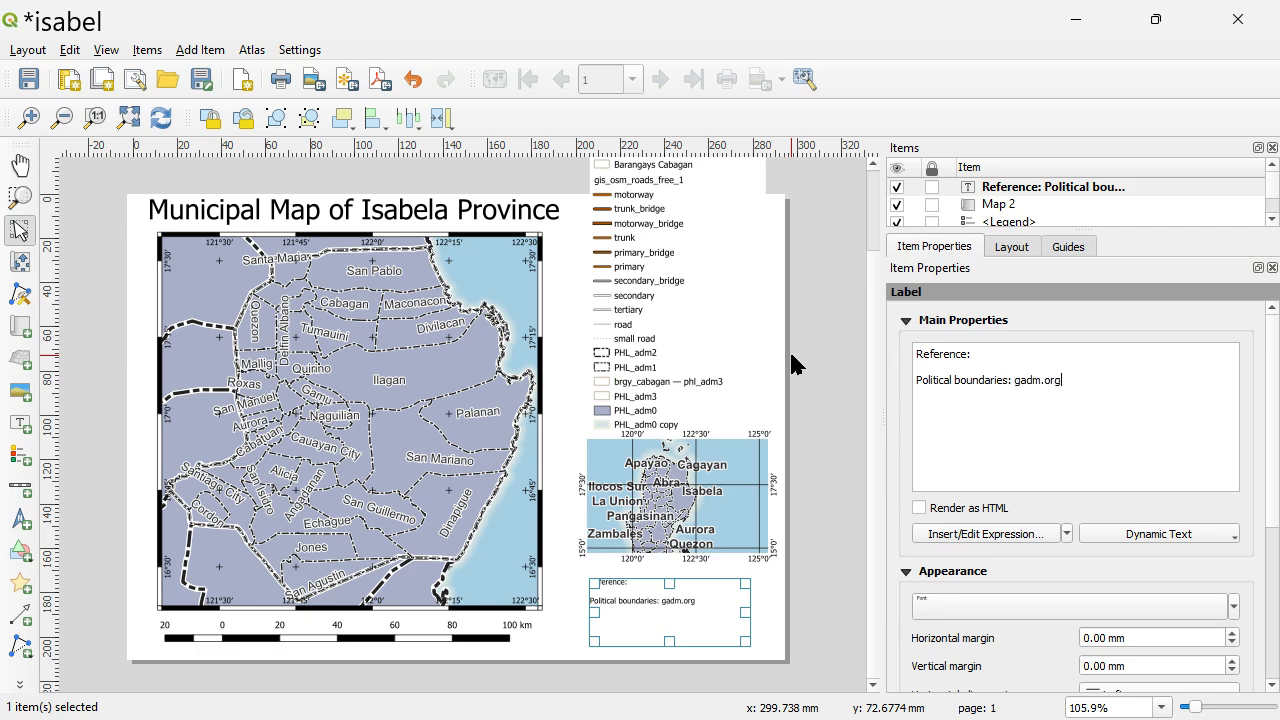
Append a "Prepared by:" line to the label, followed by the map author's full name.
type("Prepared by:")
key("Return")
type("Renato")
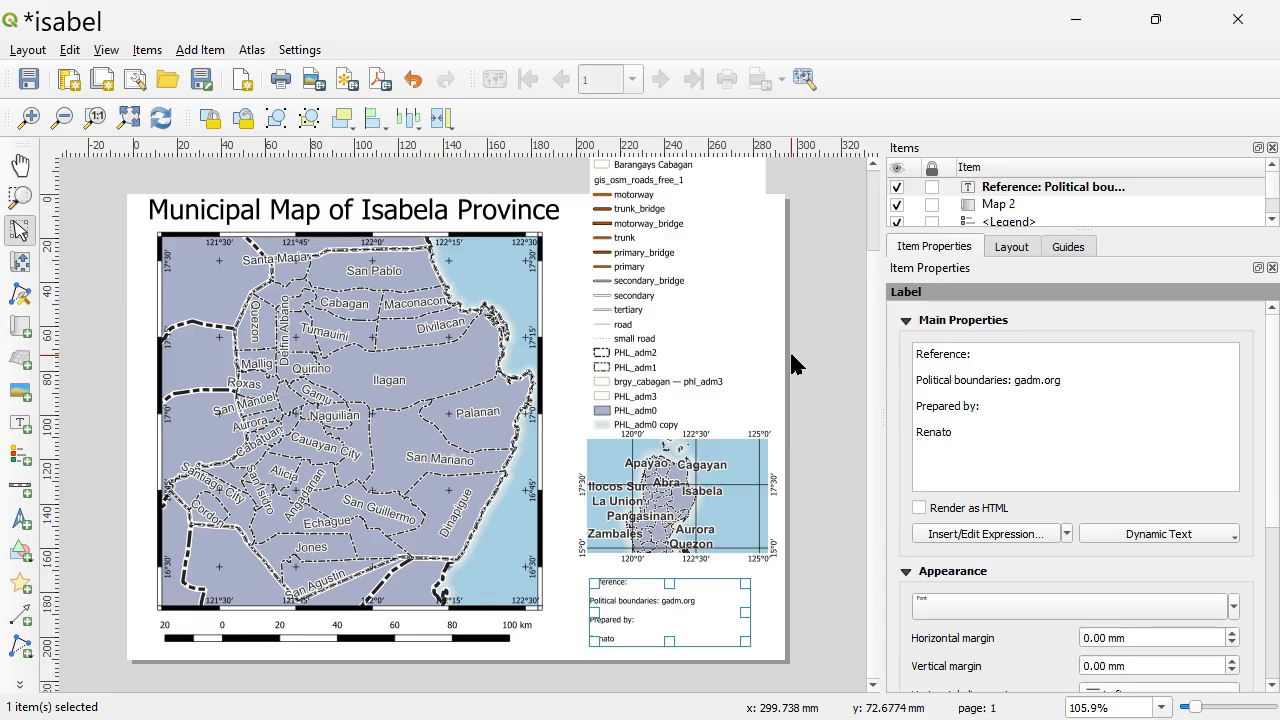
type(" A. Fo")
type("lledo, Jr.")
Add the date "28 Jan 2026" on the line below the author's name in the label.
key("Return")
type("28 J")
key("Caps_Lock")
type("N")
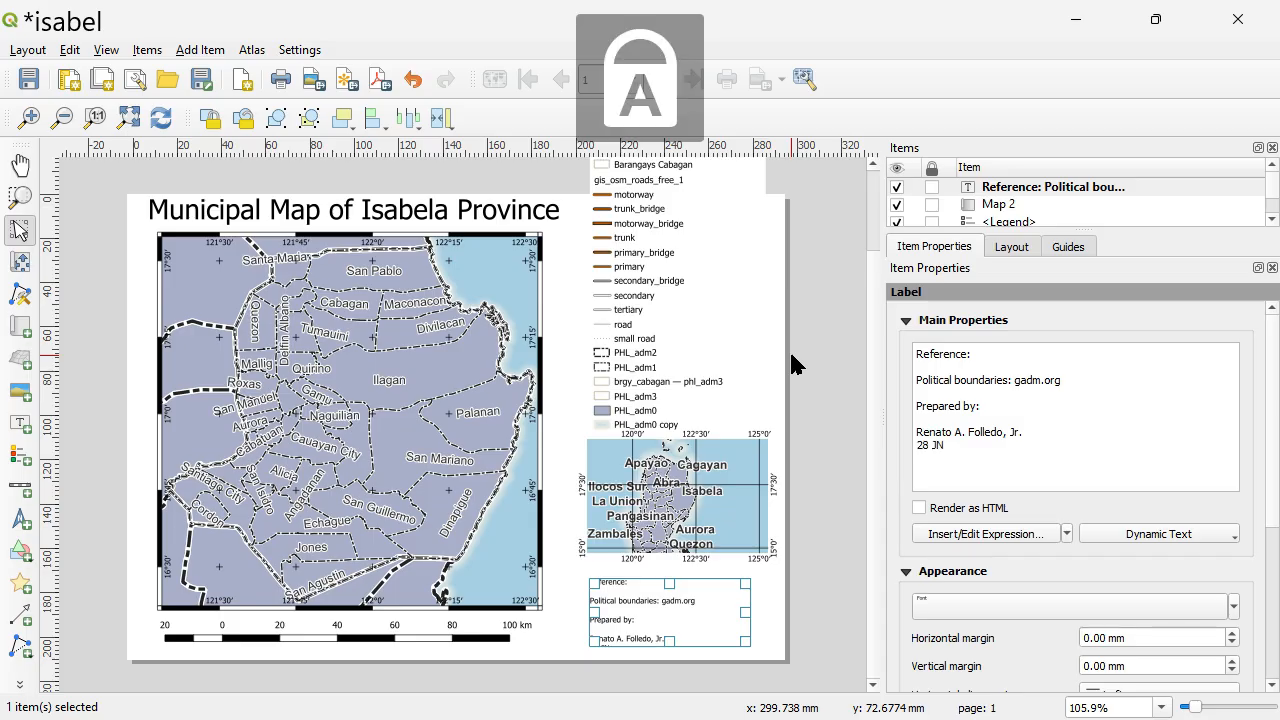
key("BackSpace")
key("Caps_Lock")
type("a")
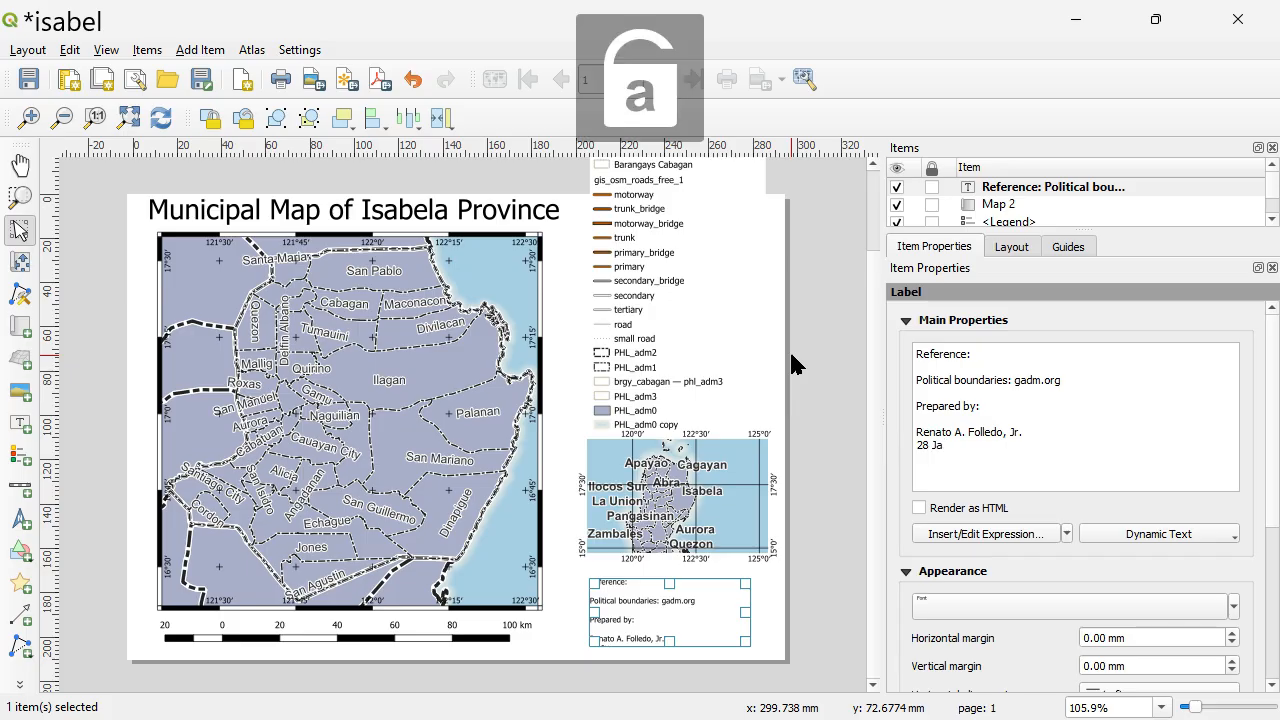
type("n 2026")
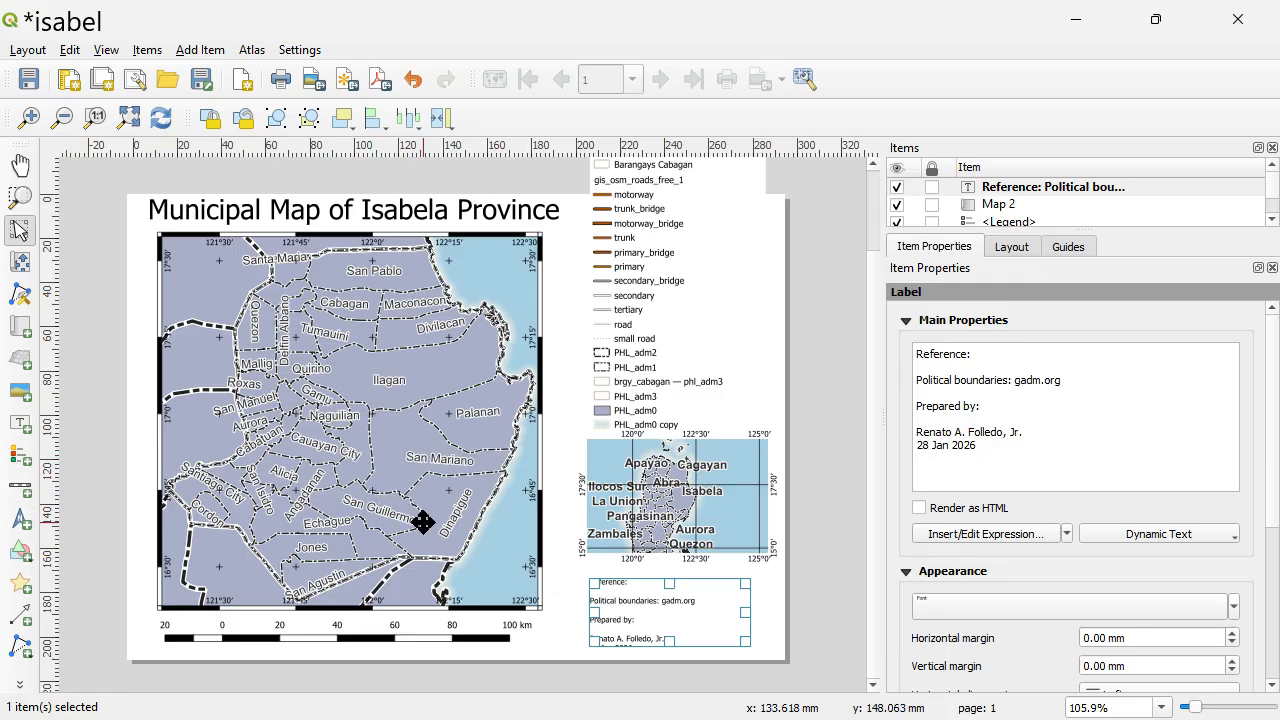
Bring up the overview of open windows to leave the print layout.
key("alt+Tab")
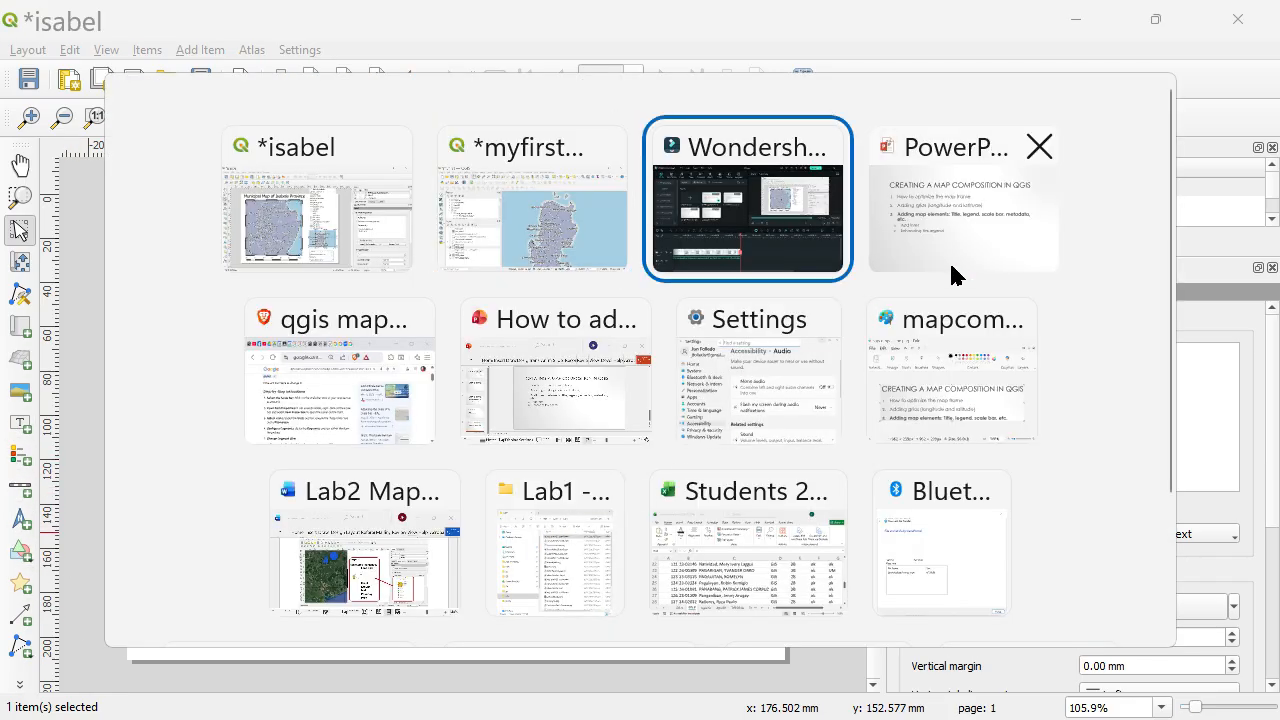